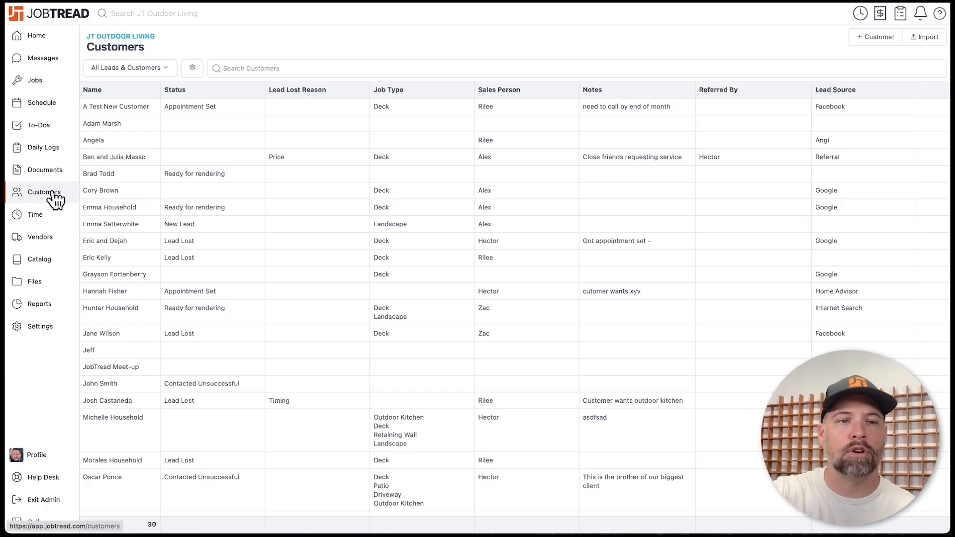
# - Show the Demo Jobs list and review its columns in the view settings
pyautogui.click(47, 85)
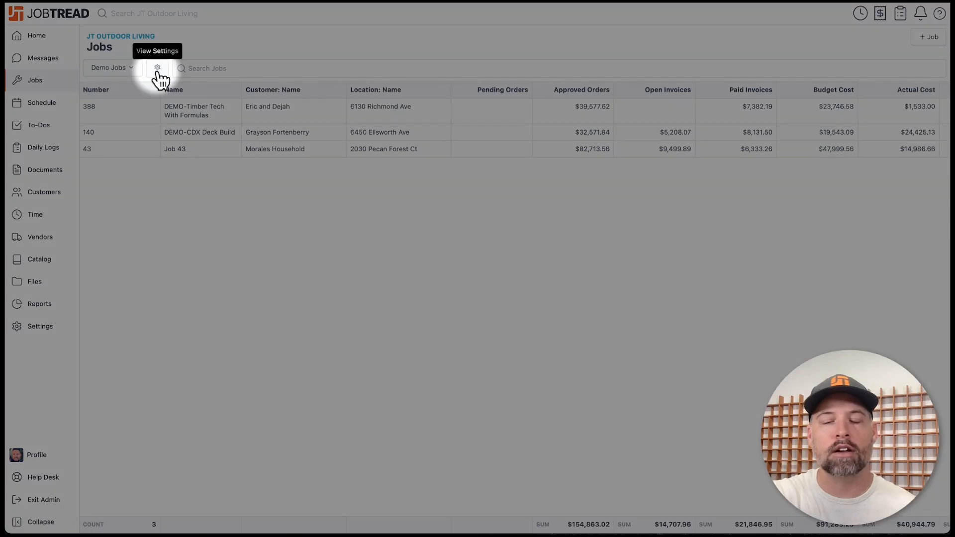
pyautogui.click(157, 69)
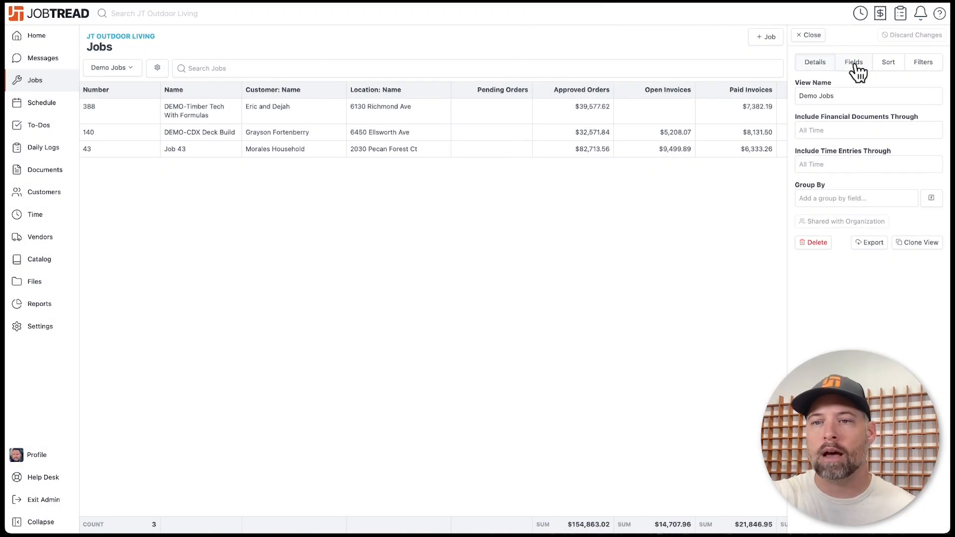
pyautogui.click(853, 63)
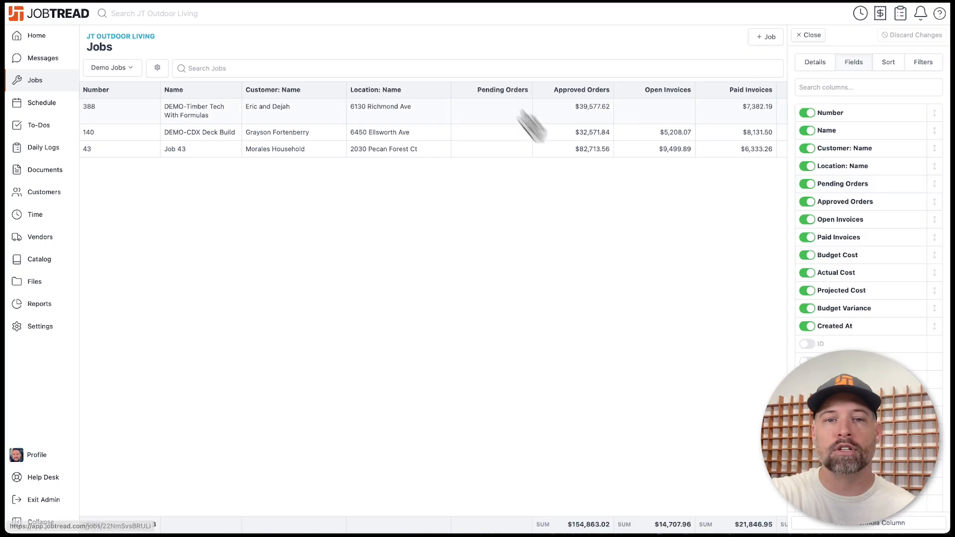
pyautogui.click(814, 37)
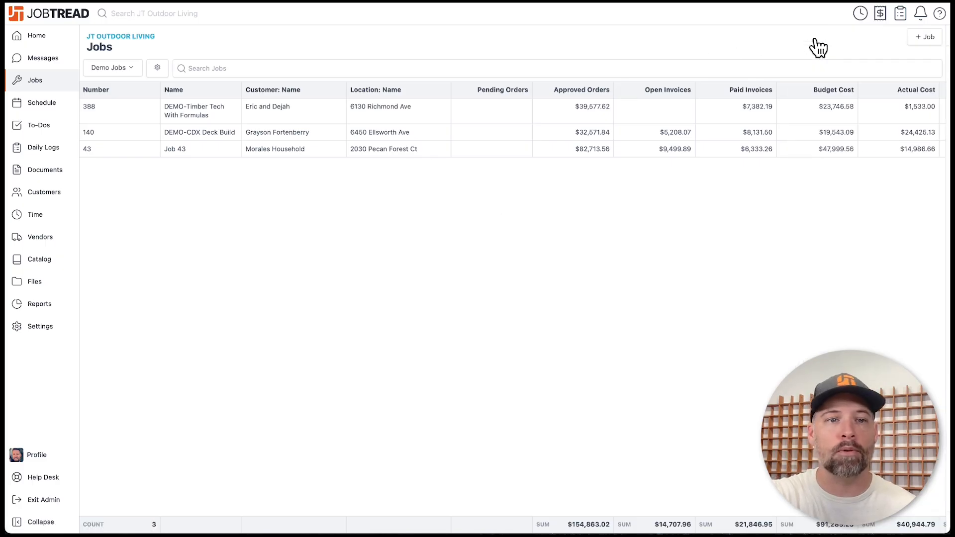
# - Switch the jobs view to the Sales Pipeline board grouped by sales stage
pyautogui.click(131, 70)
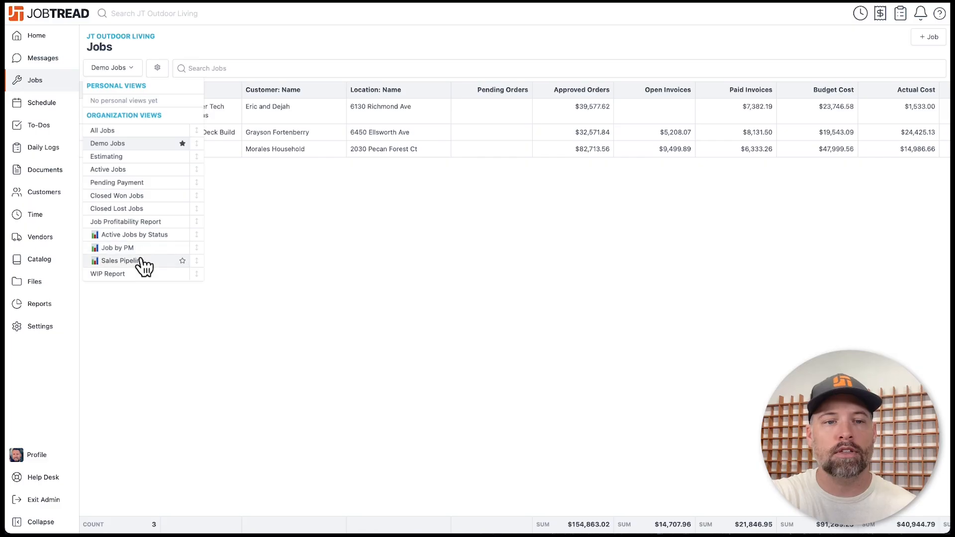
pyautogui.click(119, 261)
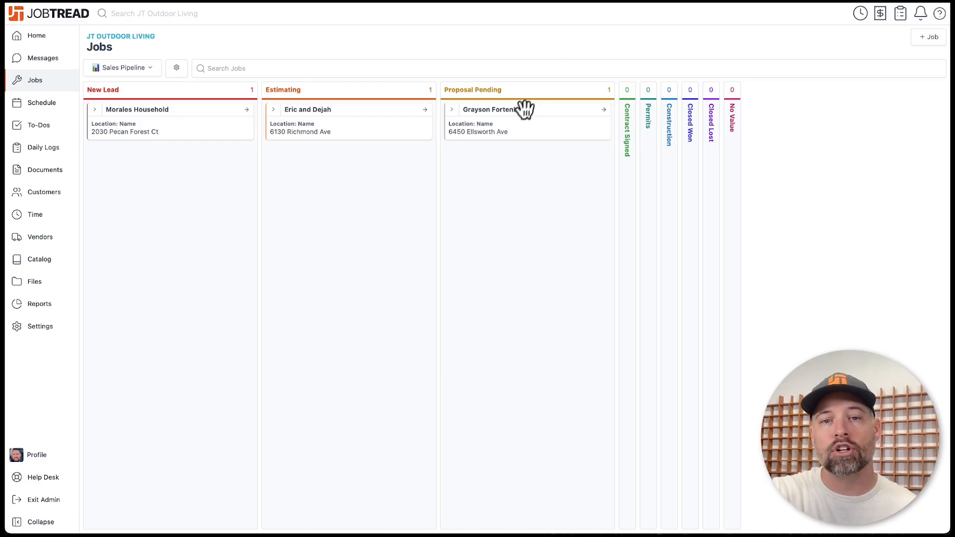
# - Move the Proposal Pending job card into the Contract Signed column
pyautogui.moveTo(517, 115); pyautogui.dragTo(626, 120)
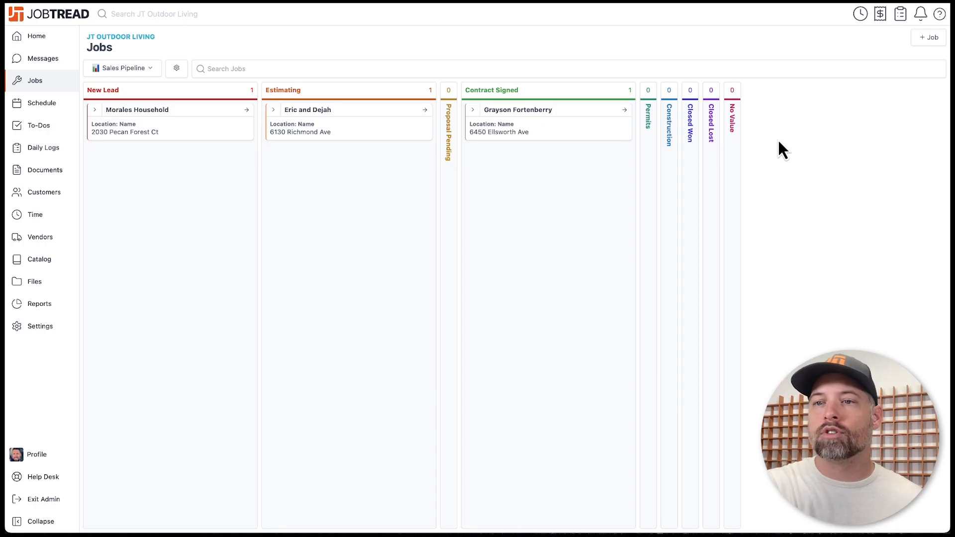
# - Start new job 1021 and assign the existing customer found by name search
pyautogui.click(917, 61)
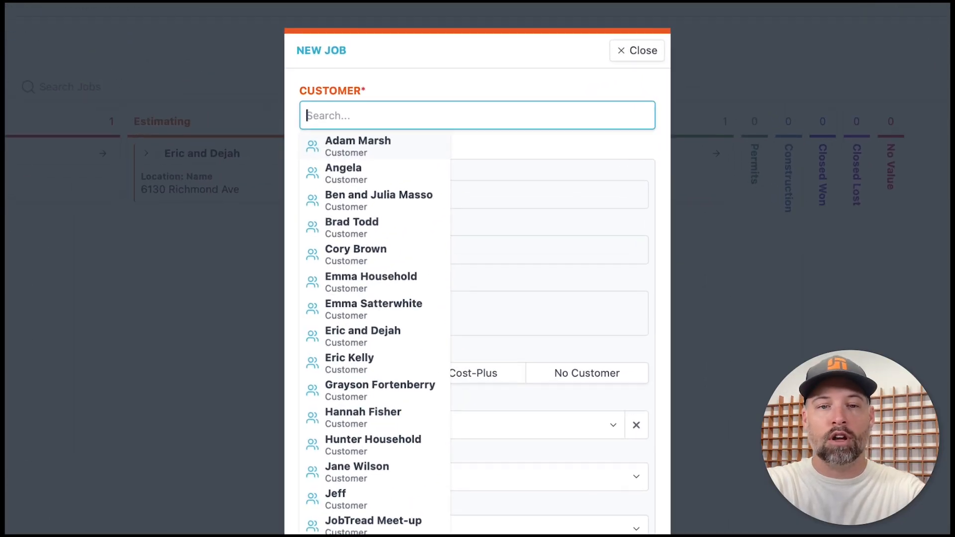
pyautogui.write('Ricky')
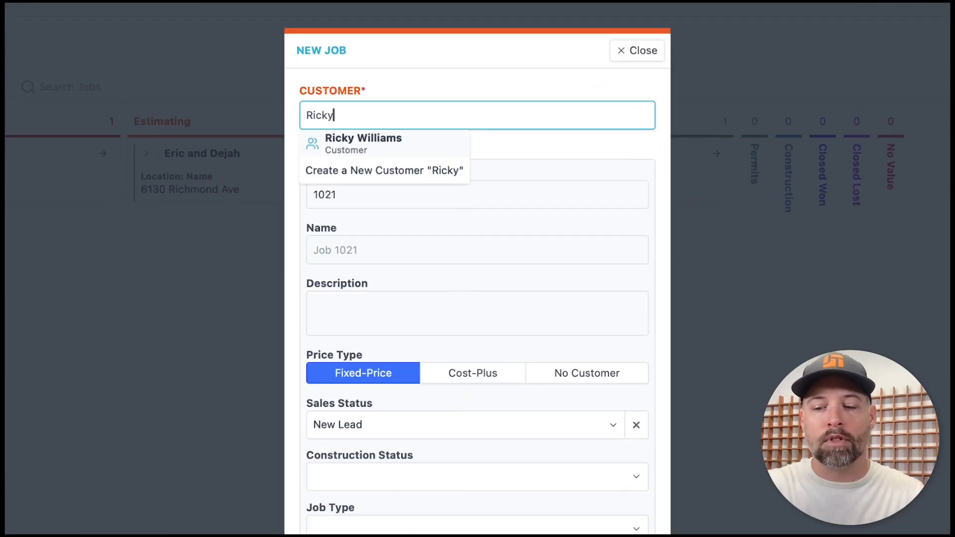
pyautogui.press('BackSpace')
pyautogui.press('BackSpace')
pyautogui.press('BackSpace')
pyautogui.press('BackSpace')
pyautogui.press('BackSpace')
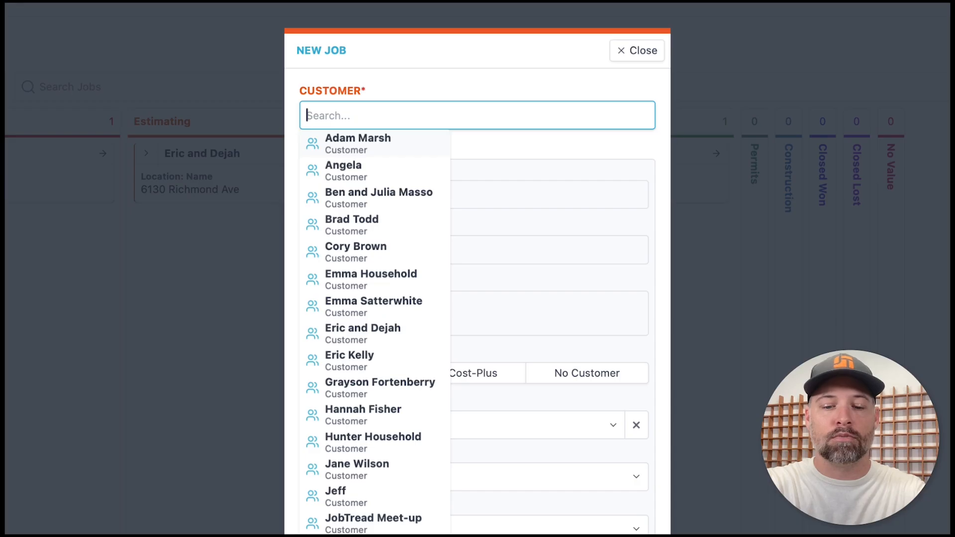
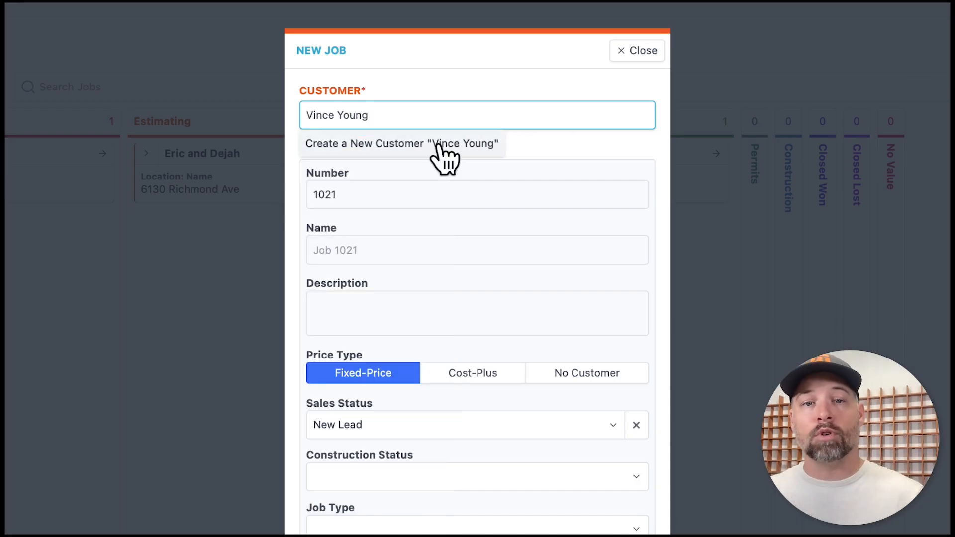
pyautogui.write('Ricky')
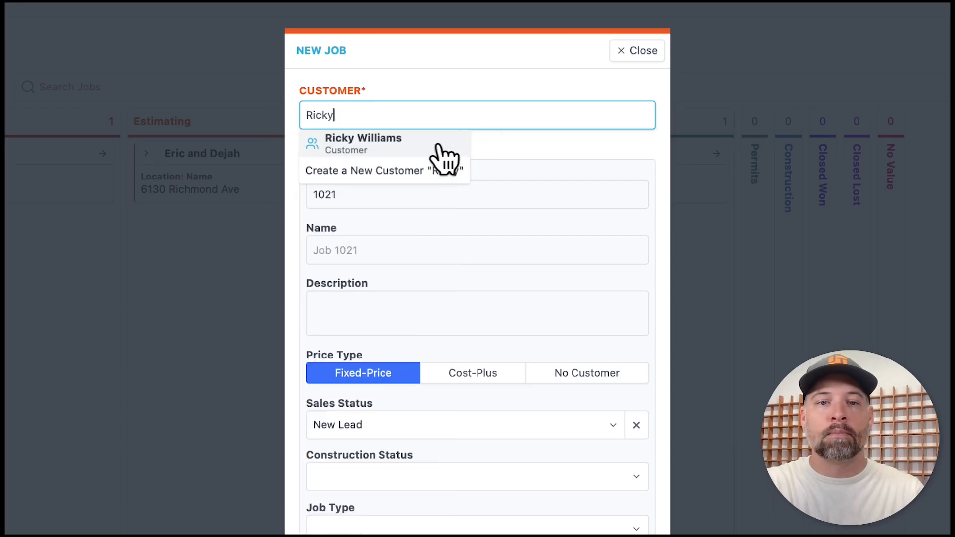
pyautogui.click(376, 150)
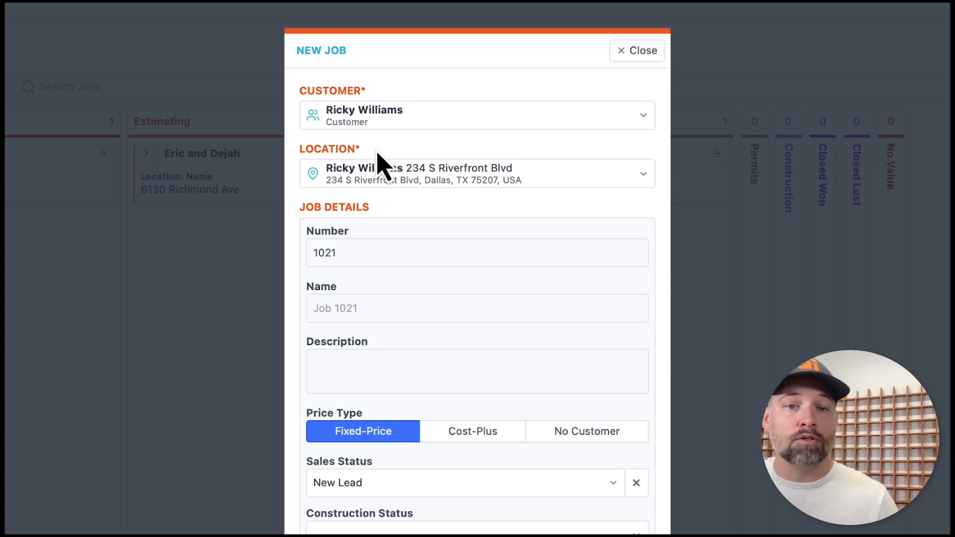
# - Use the customer's address as job location and upload Deck Demo.JPG as the cover photo
pyautogui.click(388, 175)
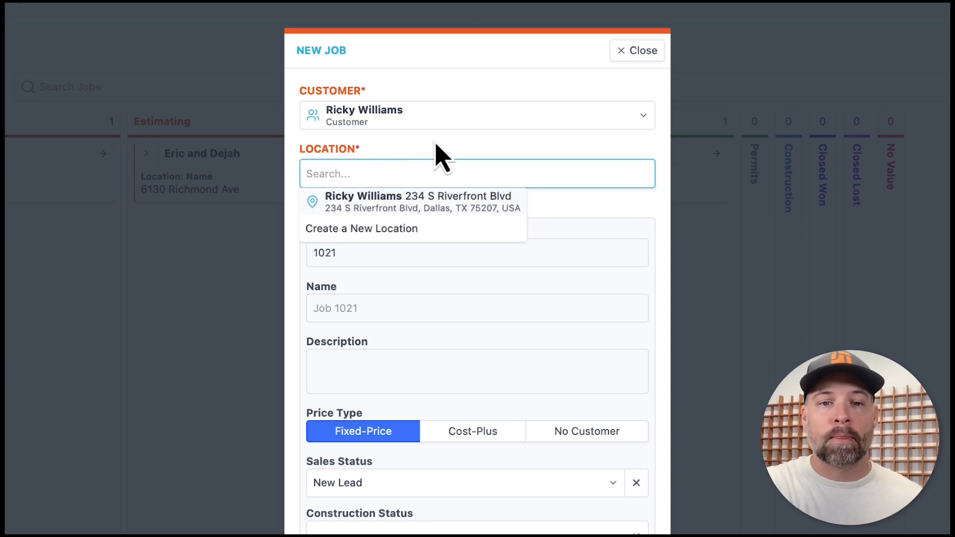
pyautogui.click(416, 202)
pyautogui.scroll(-3, 373, 291)
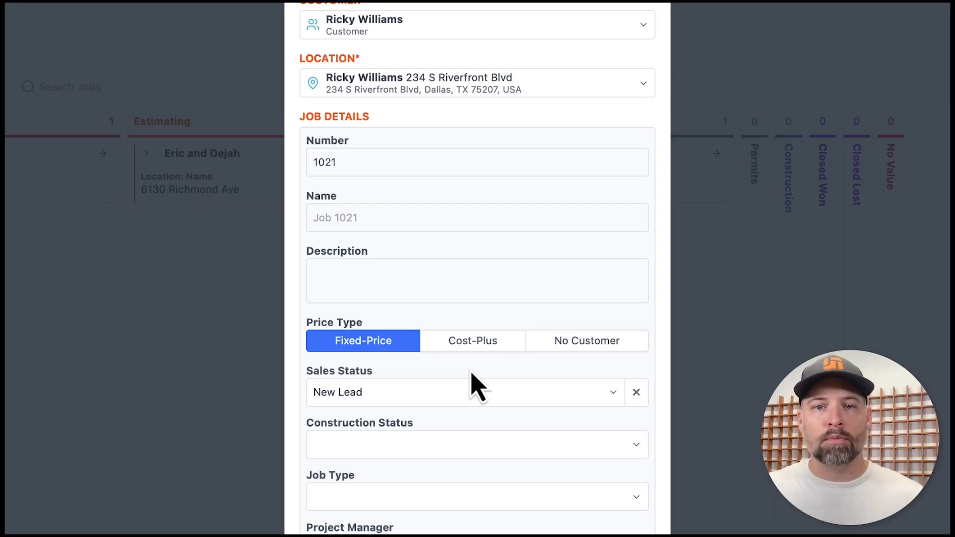
pyautogui.scroll(-8, 471, 385)
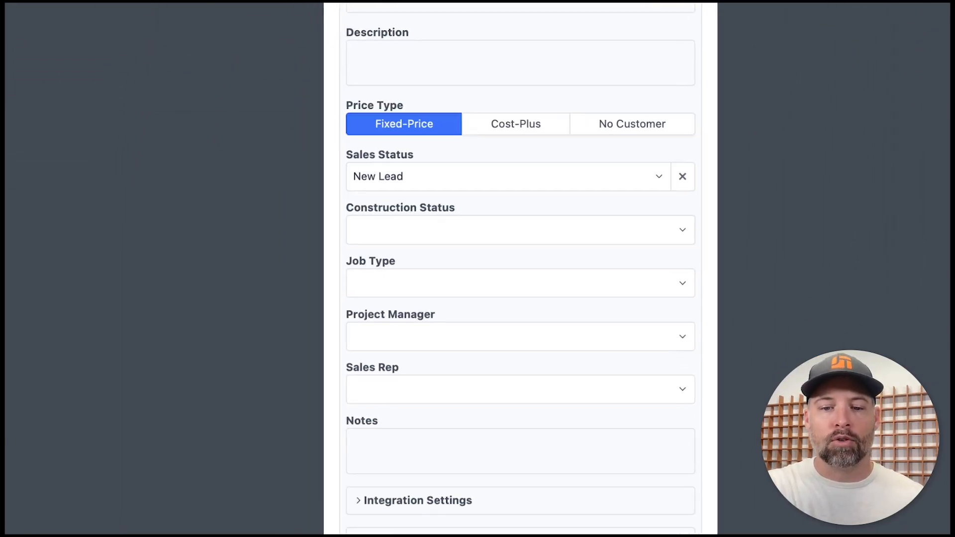
pyautogui.click(535, 447)
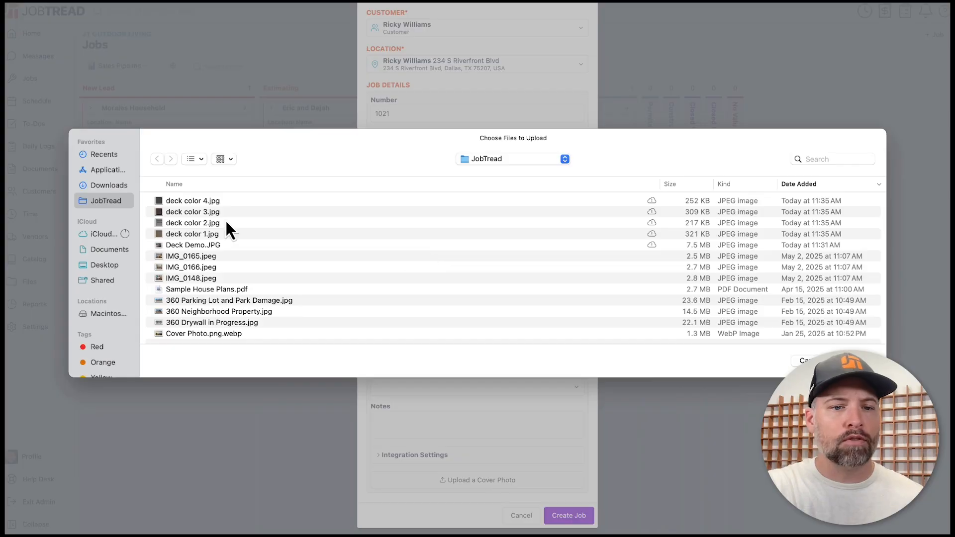
pyautogui.doubleClick(190, 245)
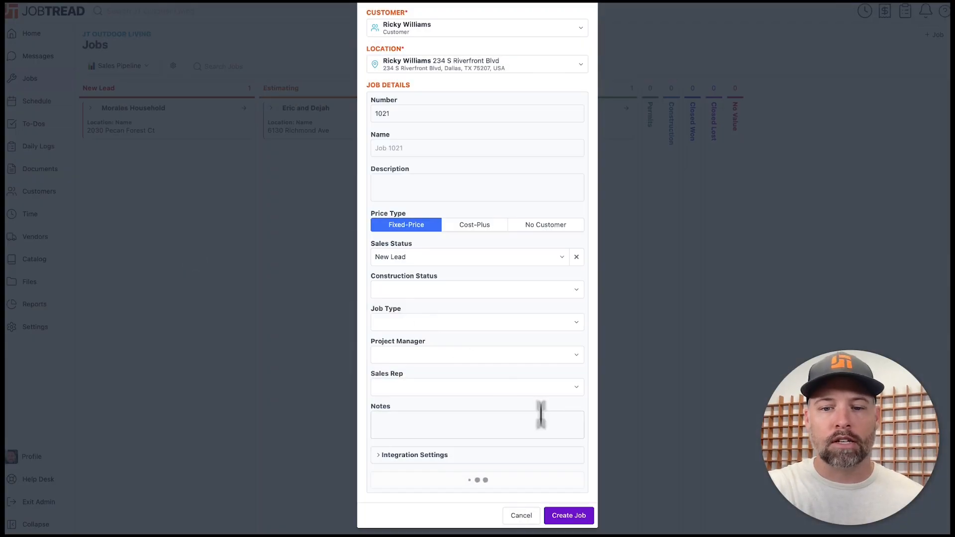
pyautogui.scroll(-3, 543, 467)
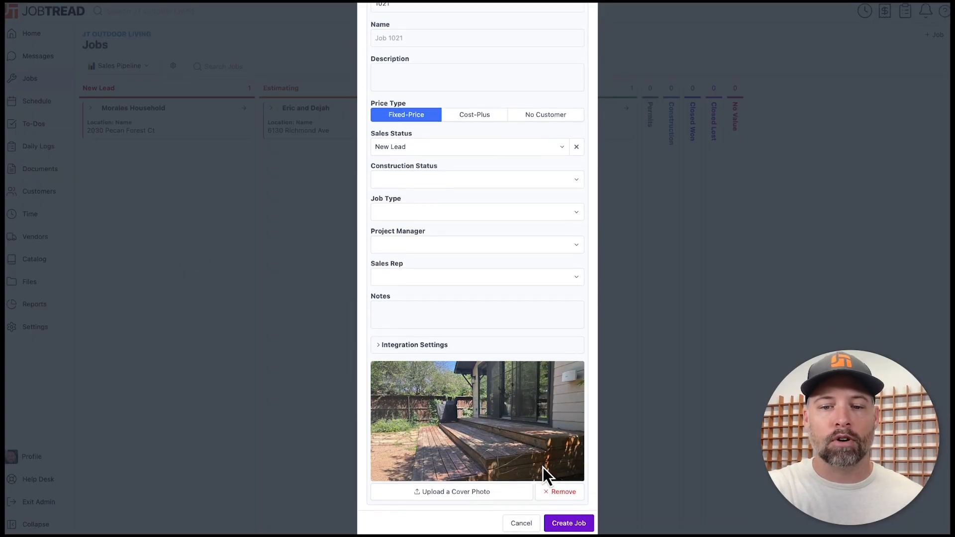
# - Create Job 1021 and view its empty Budget tab showing $0.00 totals
pyautogui.click(573, 518)
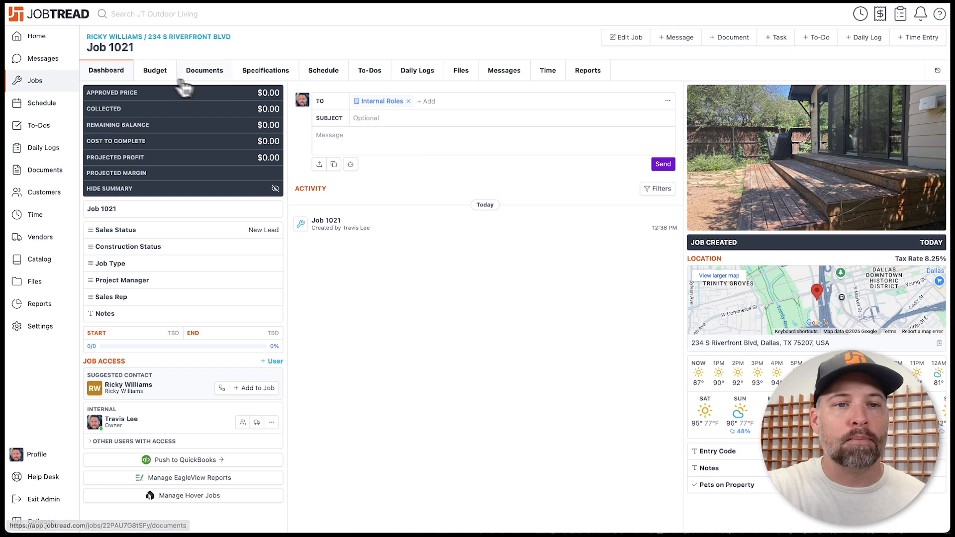
pyautogui.click(162, 78)
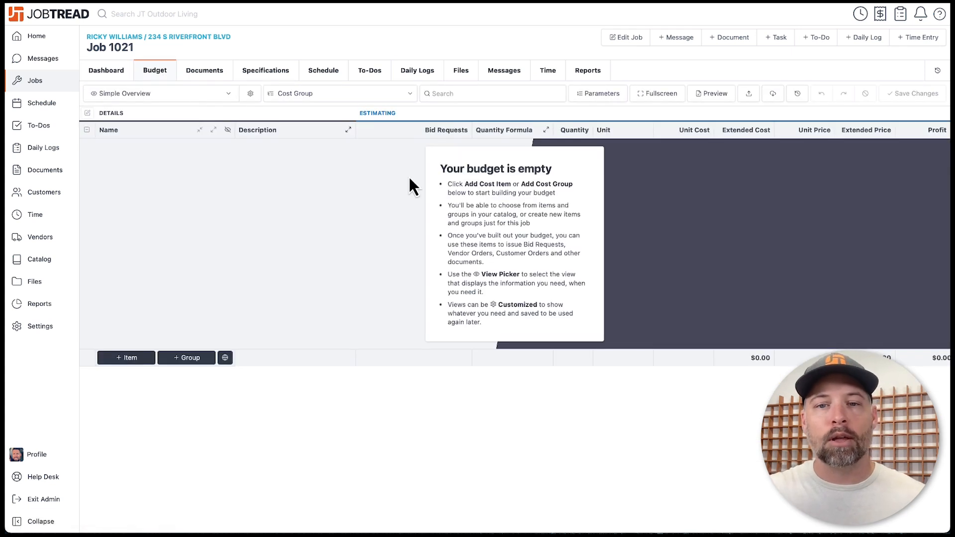
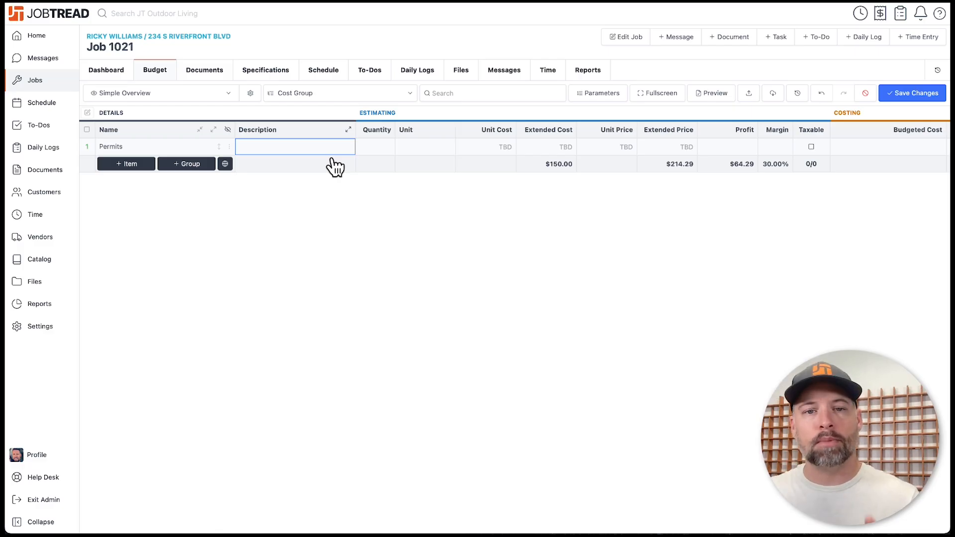
# - Price the Permits line at quantity 1 Each and $500 unit cost, giving $714.29 at 30% margin
pyautogui.click(377, 148)
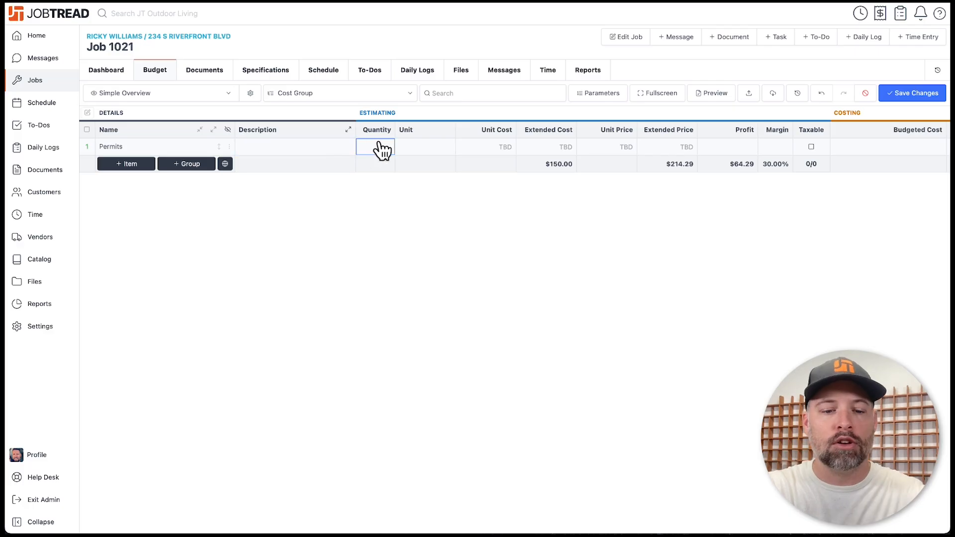
pyautogui.write('1')
pyautogui.click(433, 147)
pyautogui.write('e')
pyautogui.click(433, 178)
pyautogui.click(501, 152)
pyautogui.write('500')
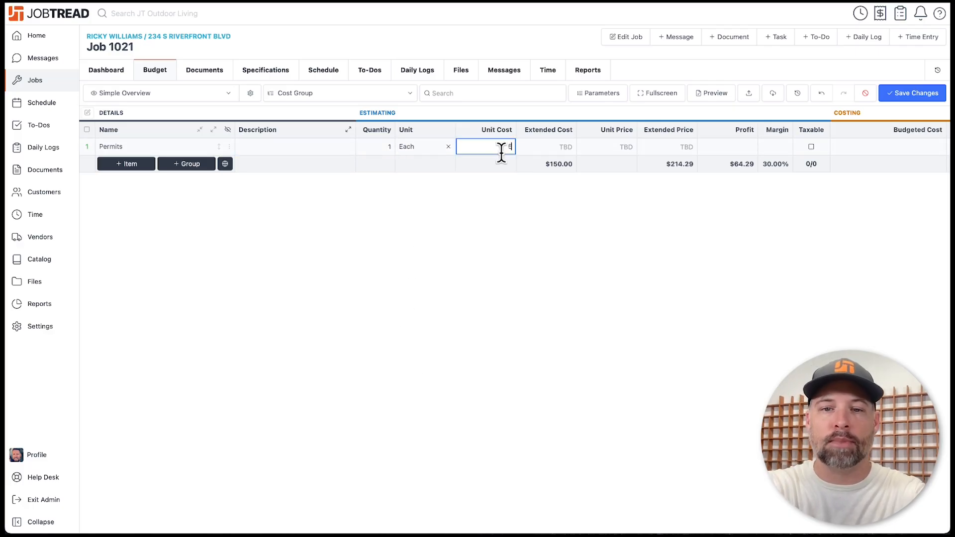
pyautogui.click(545, 197)
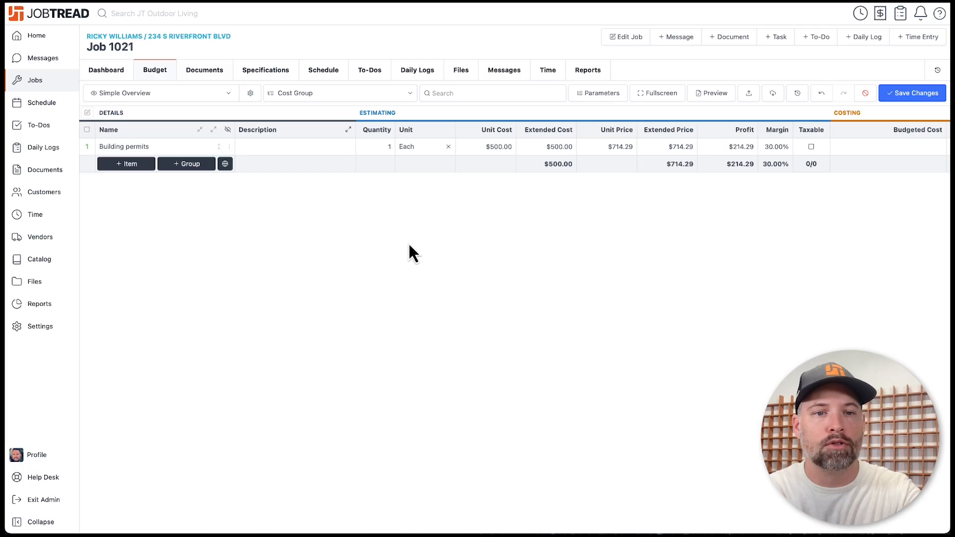
# - Add a new budget cost group named Preconstruction
pyautogui.click(192, 165)
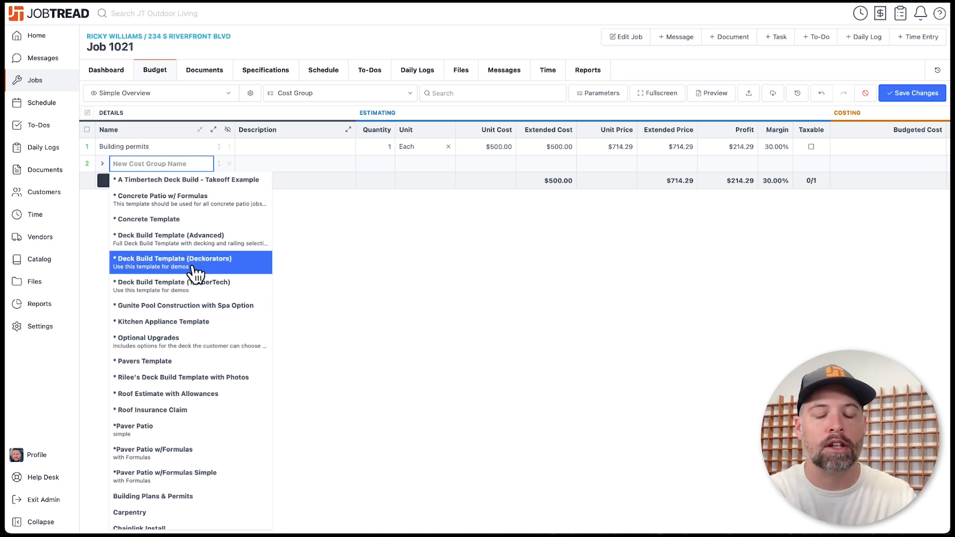
pyautogui.write('Preconstru')
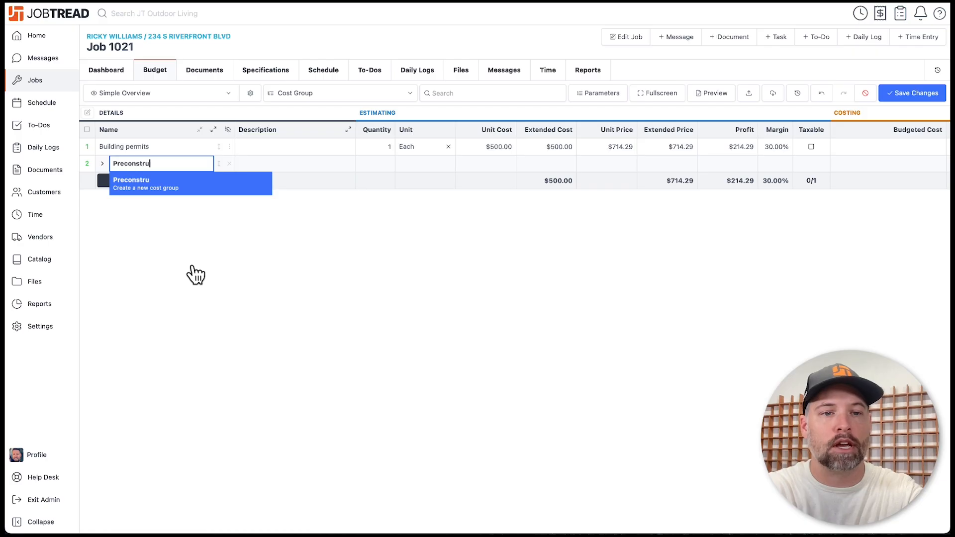
pyautogui.write('ction')
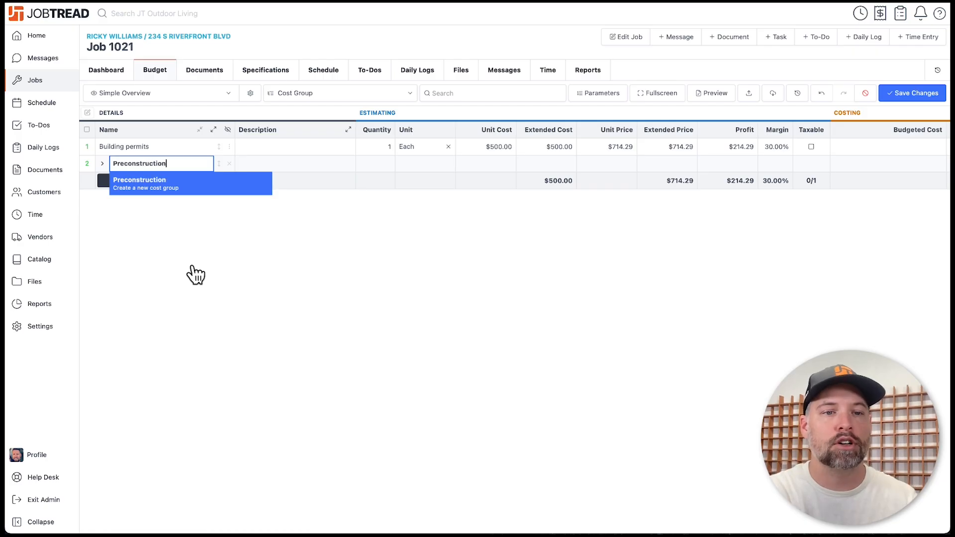
pyautogui.click(188, 194)
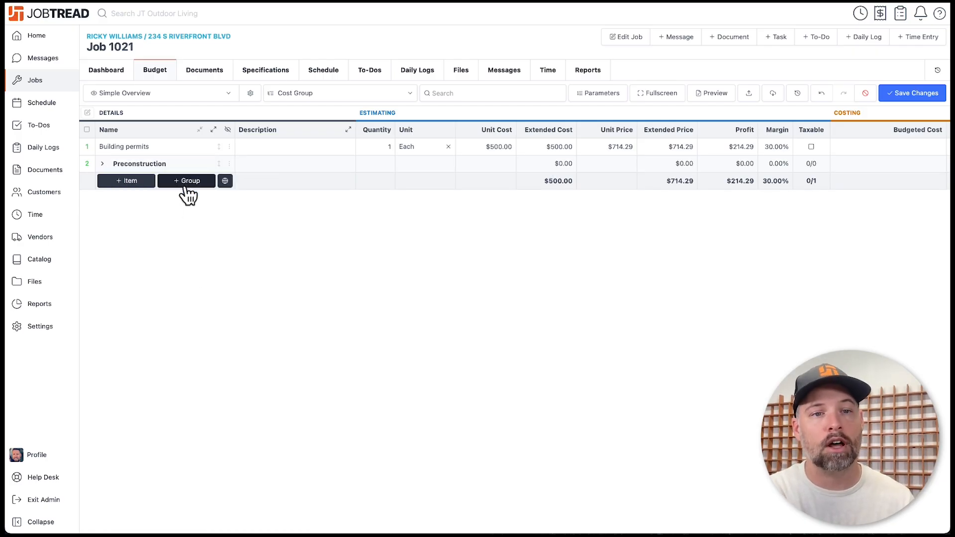
# - Drag Building permits into the Preconstruction group and expand the group to show it
pyautogui.click(216, 146)
pyautogui.moveTo(216, 146); pyautogui.dragTo(217, 168)
pyautogui.click(105, 153)
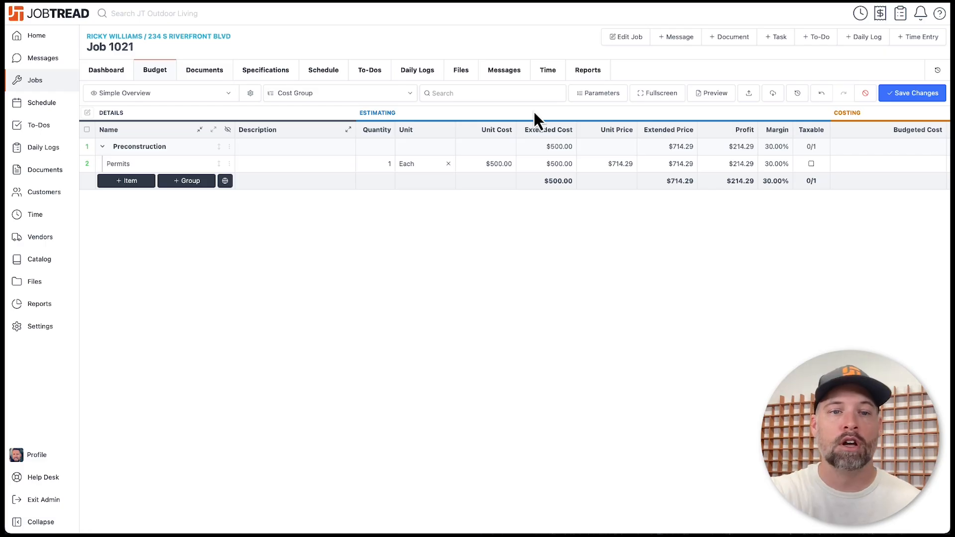
# - Discard unsaved changes and add the Outdoor Living Deck Build Simple template groups, expanded
pyautogui.click(865, 94)
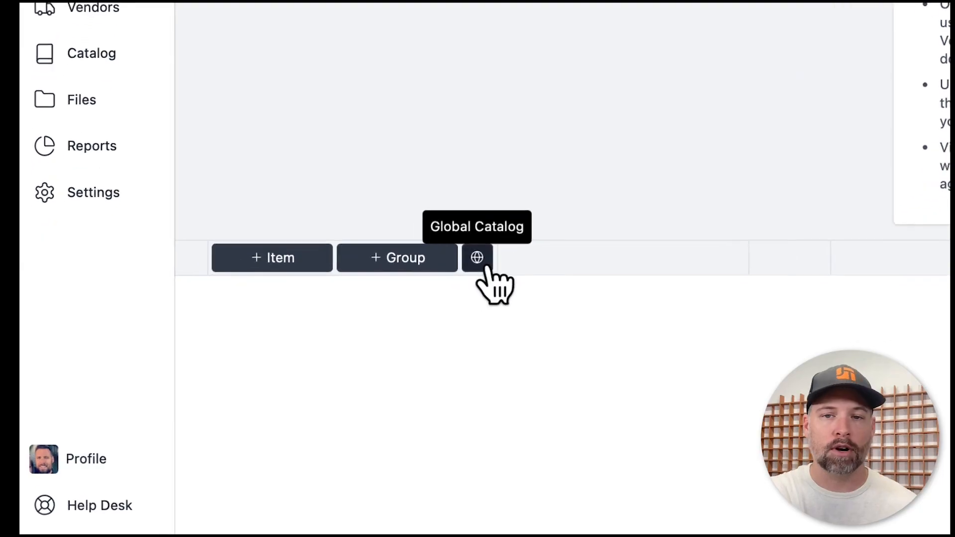
pyautogui.click(429, 277)
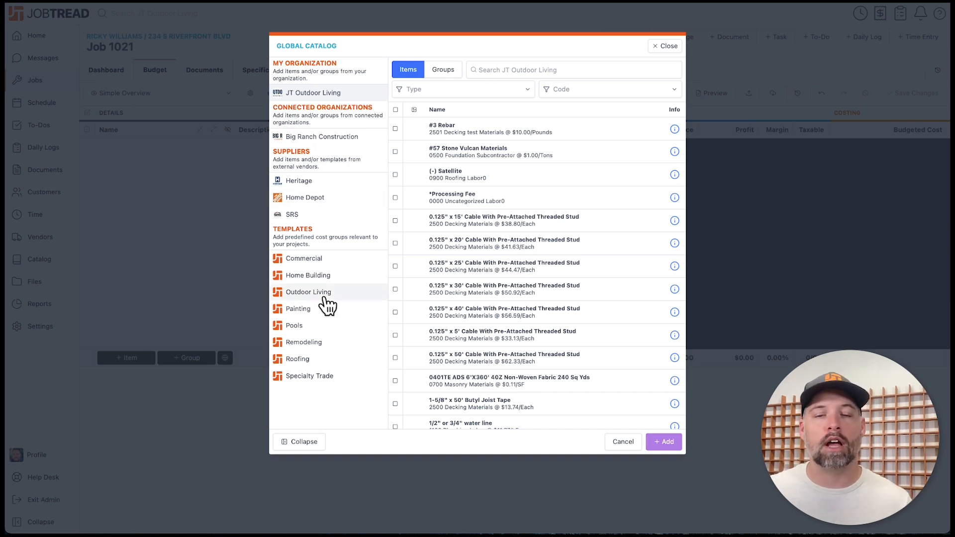
pyautogui.click(325, 299)
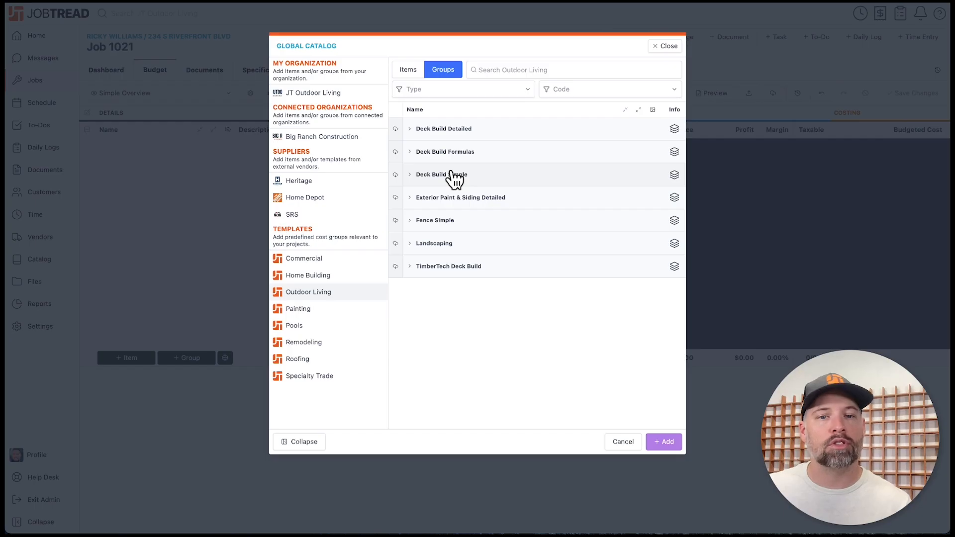
pyautogui.click(396, 174)
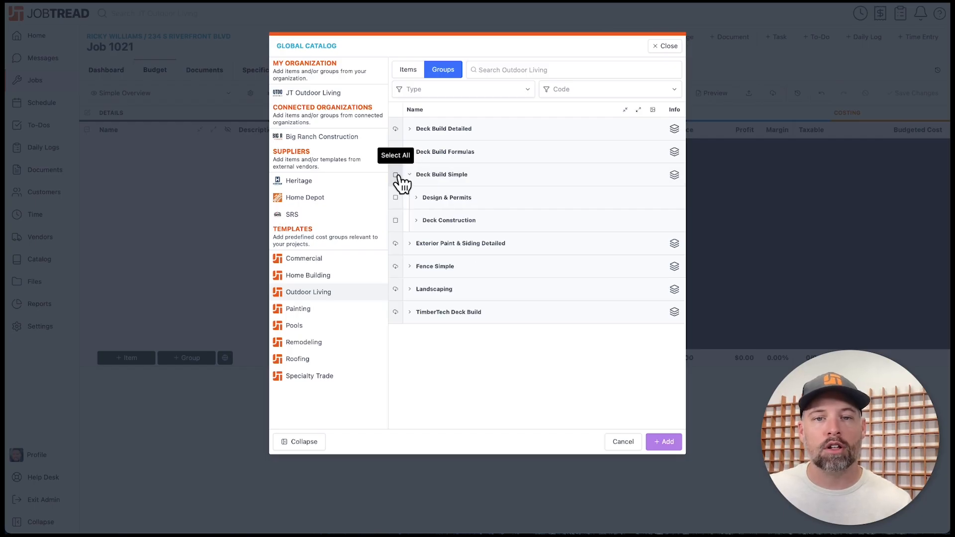
pyautogui.click(396, 174)
pyautogui.click(658, 445)
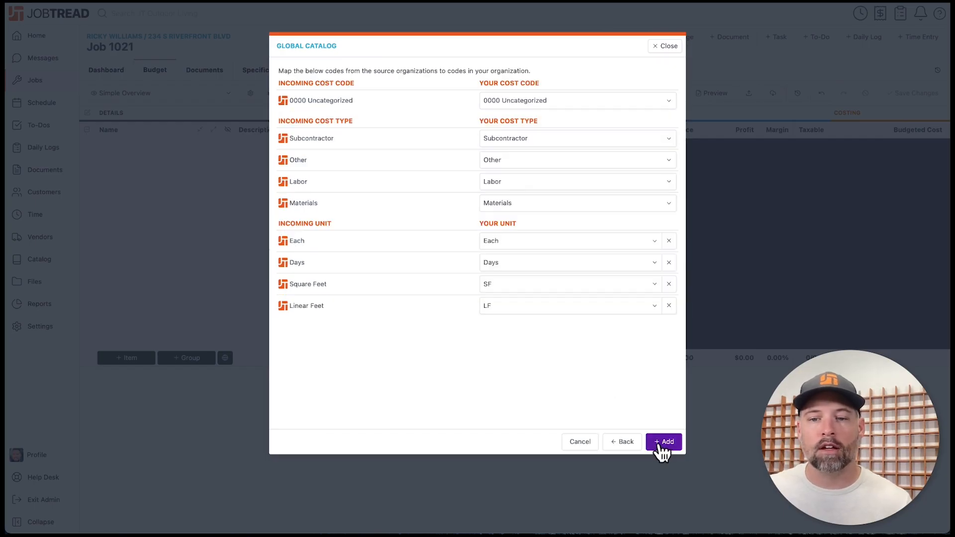
pyautogui.click(662, 442)
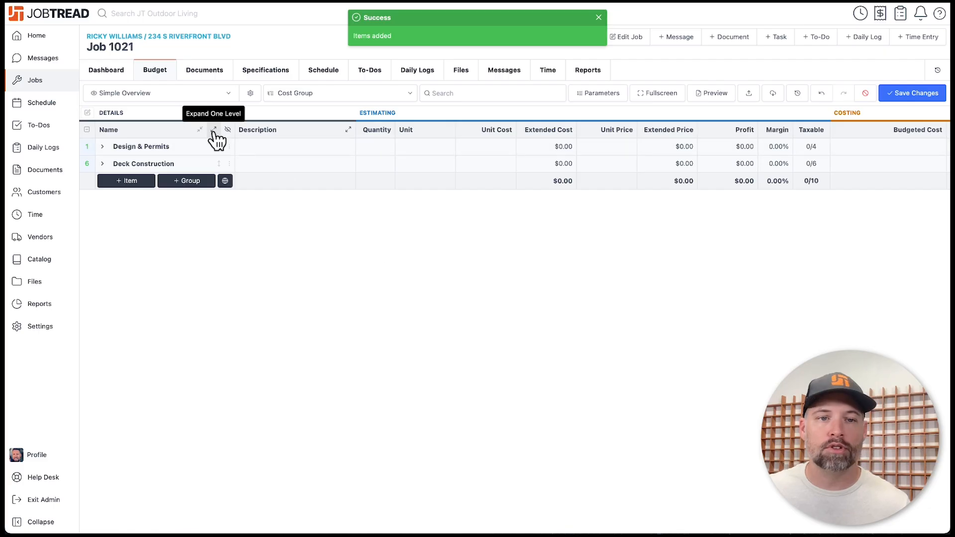
pyautogui.click(214, 130)
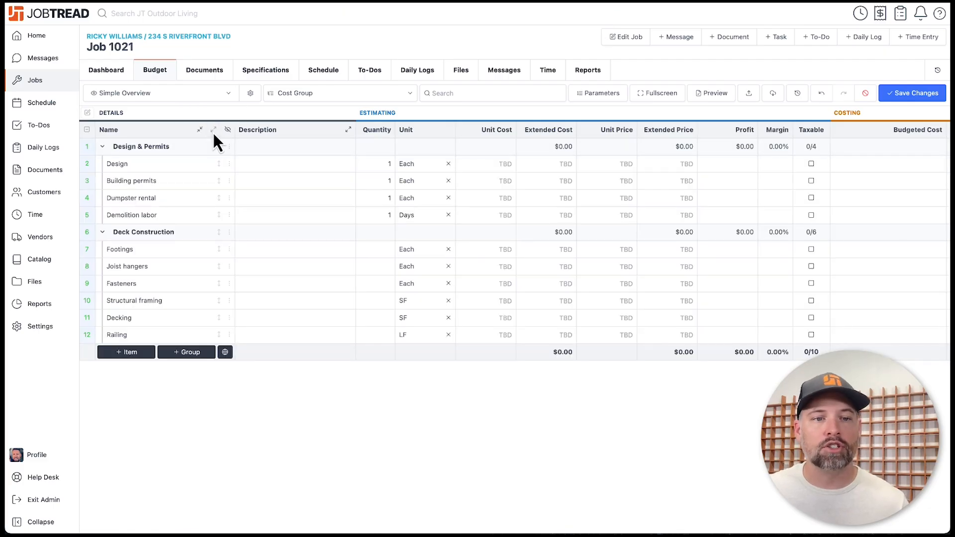
# - Browse the template's cells such as Decking quantity and Joist hangers cost, then discard them
pyautogui.click(422, 299)
pyautogui.press('Up')
pyautogui.press('Up')
pyautogui.press('Up')
pyautogui.press('Left')
pyautogui.press('Left')
pyautogui.press('Up')
pyautogui.press('Up')
pyautogui.press('Up')
pyautogui.press('Up')
pyautogui.press('Down')
pyautogui.press('Down')
pyautogui.press('Down')
pyautogui.press('Down')
pyautogui.press('Down')
pyautogui.press('Down')
pyautogui.press('Down')
pyautogui.press('Down')
pyautogui.press('Right')
pyautogui.press('Up')
pyautogui.press('Up')
pyautogui.press('Up')
pyautogui.press('Up')
pyautogui.click(380, 322)
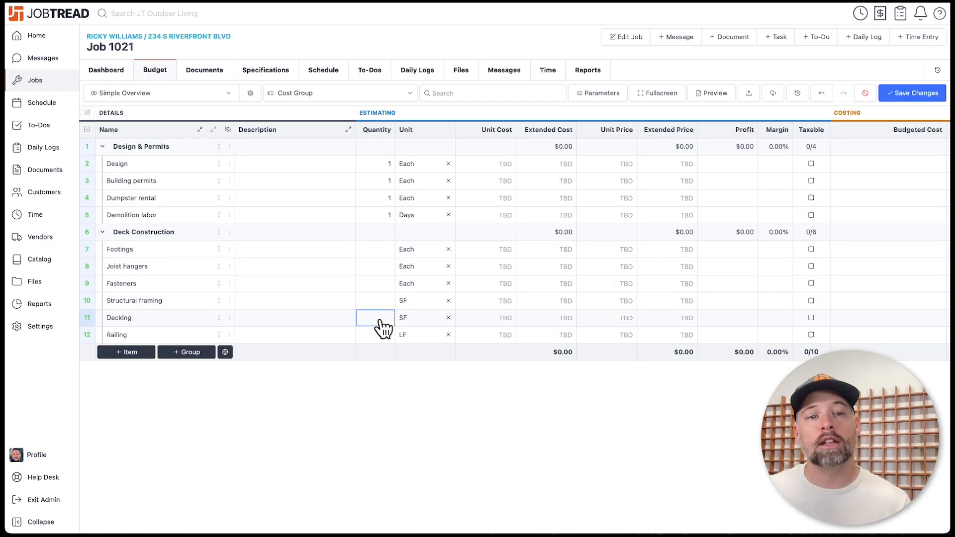
pyautogui.press('Up')
pyautogui.press('Up')
pyautogui.press('Right')
pyautogui.press('Up')
pyautogui.press('Up')
pyautogui.press('Right')
pyautogui.press('Right')
pyautogui.press('Up')
pyautogui.press('Up')
pyautogui.click(546, 269)
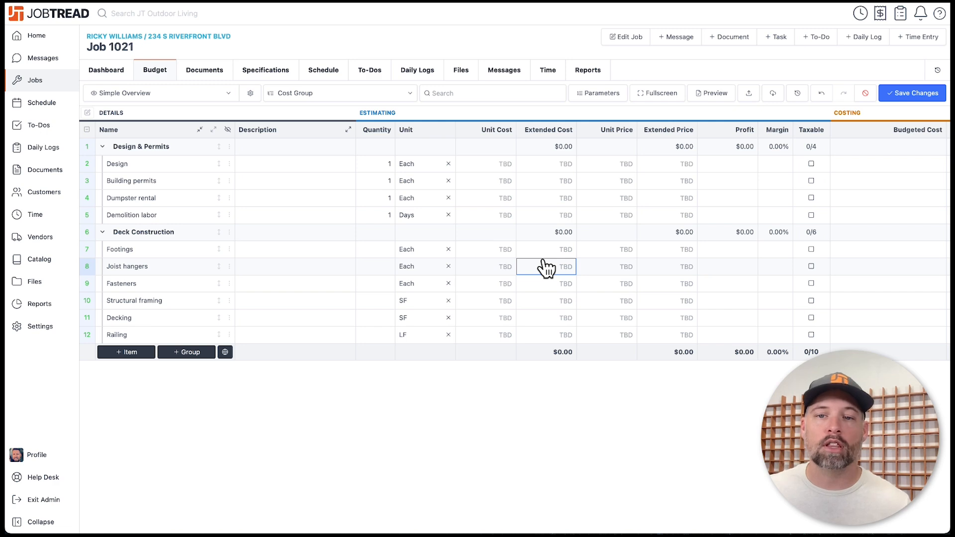
pyautogui.press('Up')
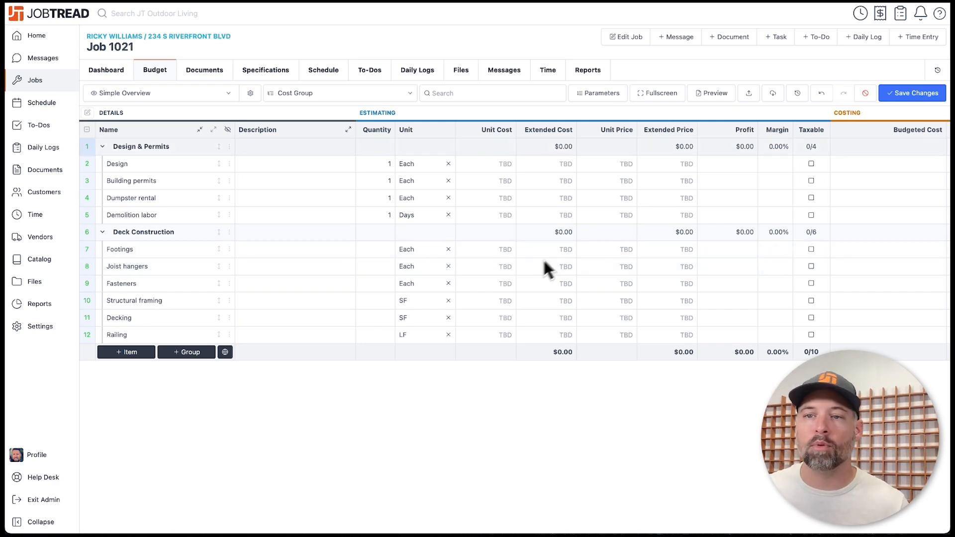
pyautogui.click(865, 94)
# - Add the Outdoor Living Deck Build Formulas template's six groups to the budget, expanded to 21 items
pyautogui.click(225, 358)
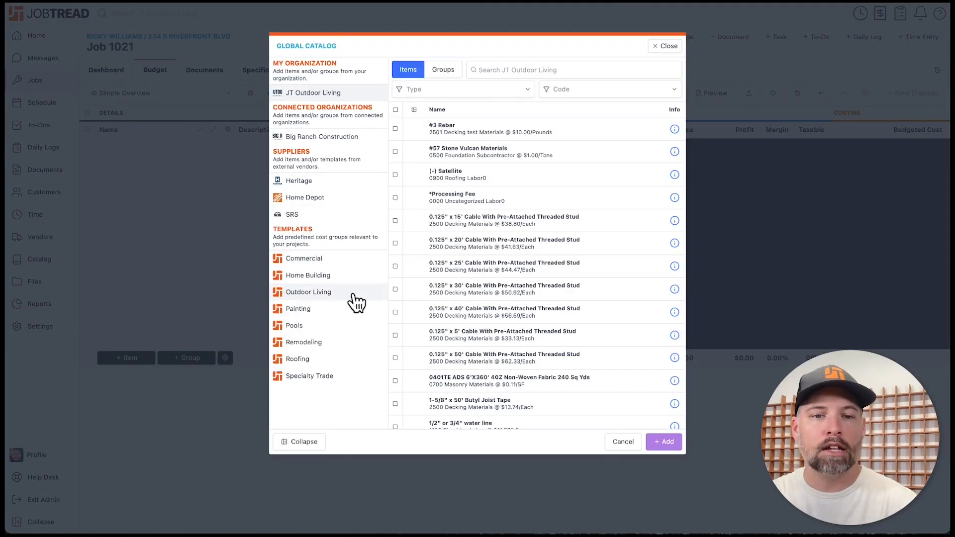
pyautogui.click(355, 297)
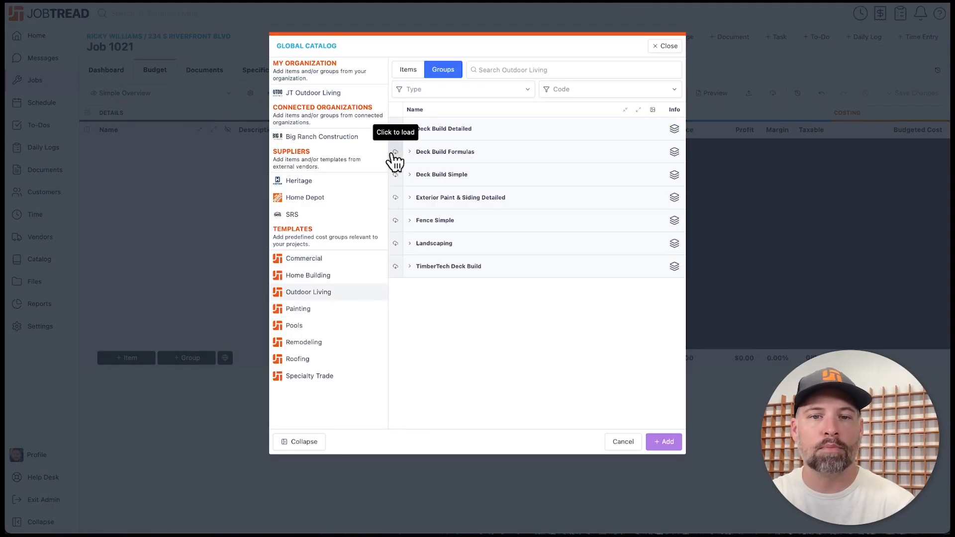
pyautogui.click(395, 152)
pyautogui.click(395, 152)
pyautogui.click(664, 443)
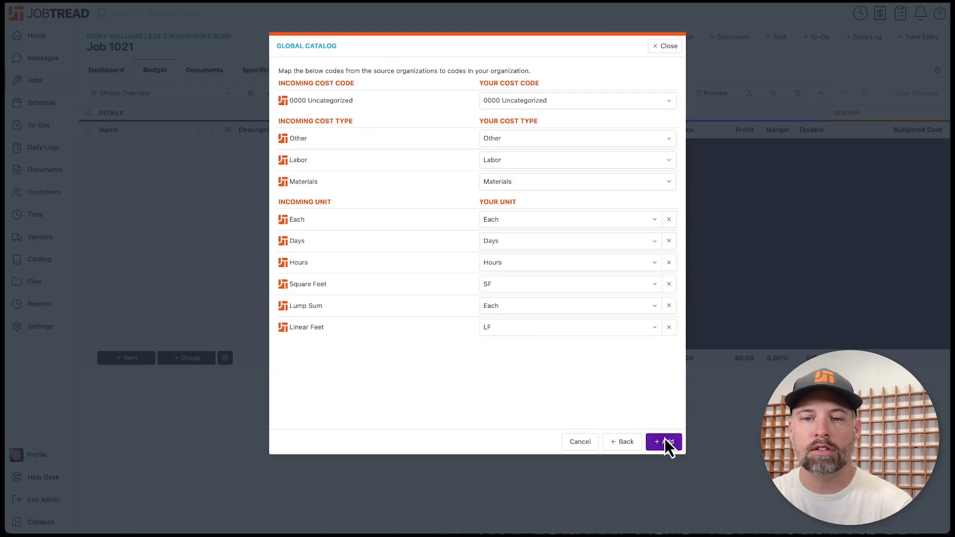
pyautogui.click(661, 443)
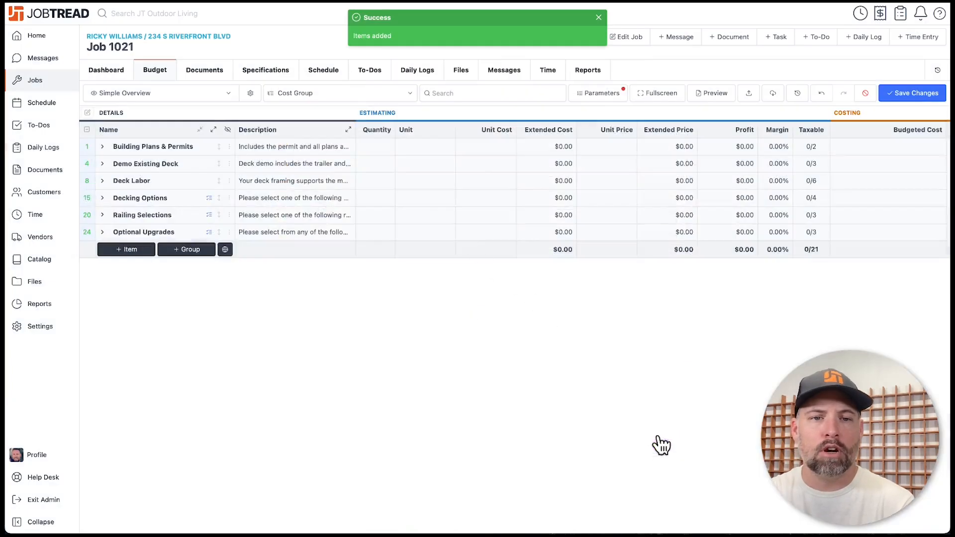
pyautogui.click(213, 130)
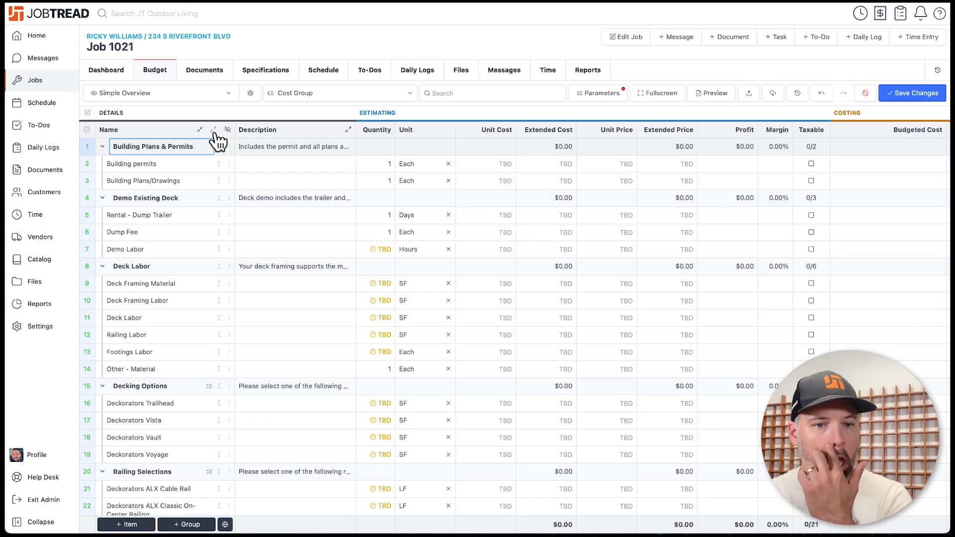
pyautogui.scroll(-3, 217, 142)
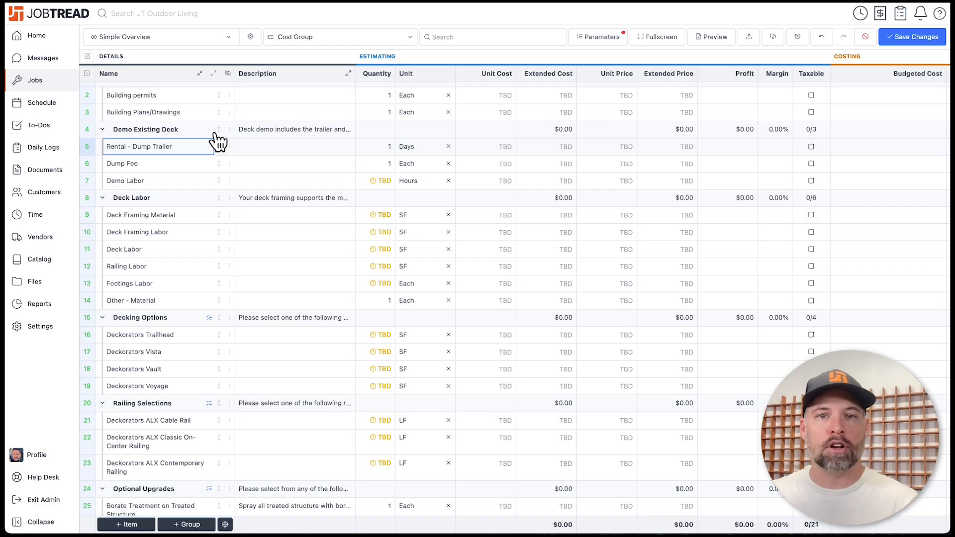
pyautogui.click(229, 318)
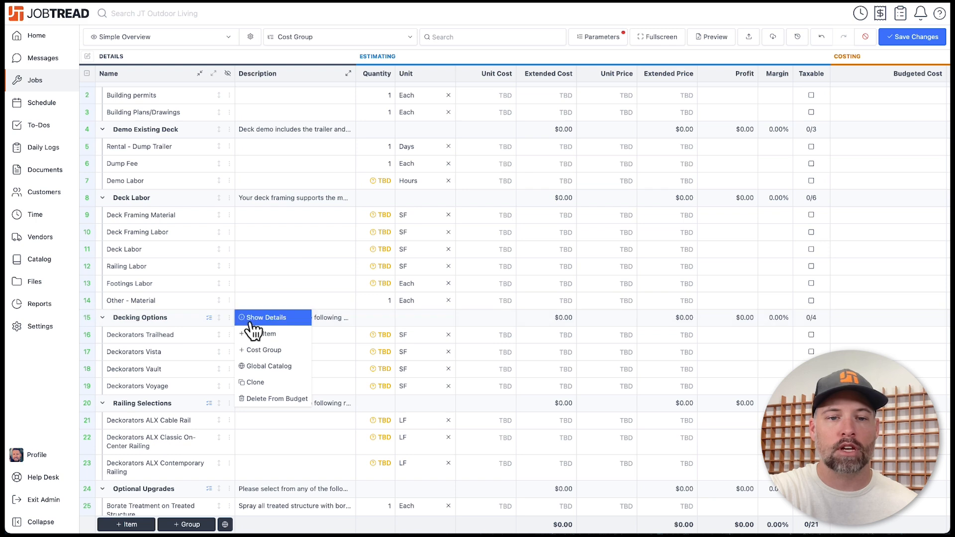
pyautogui.click(251, 318)
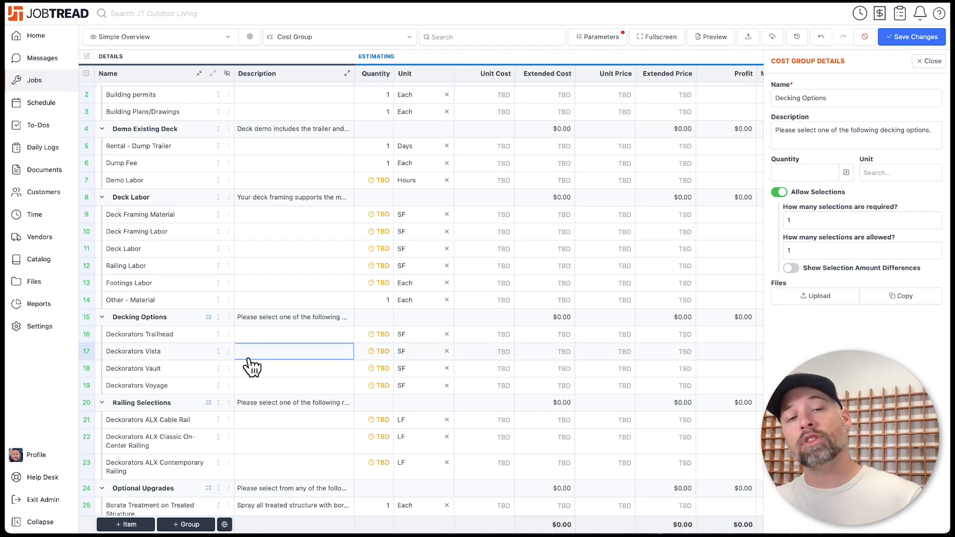
pyautogui.scroll(-1, 251, 368)
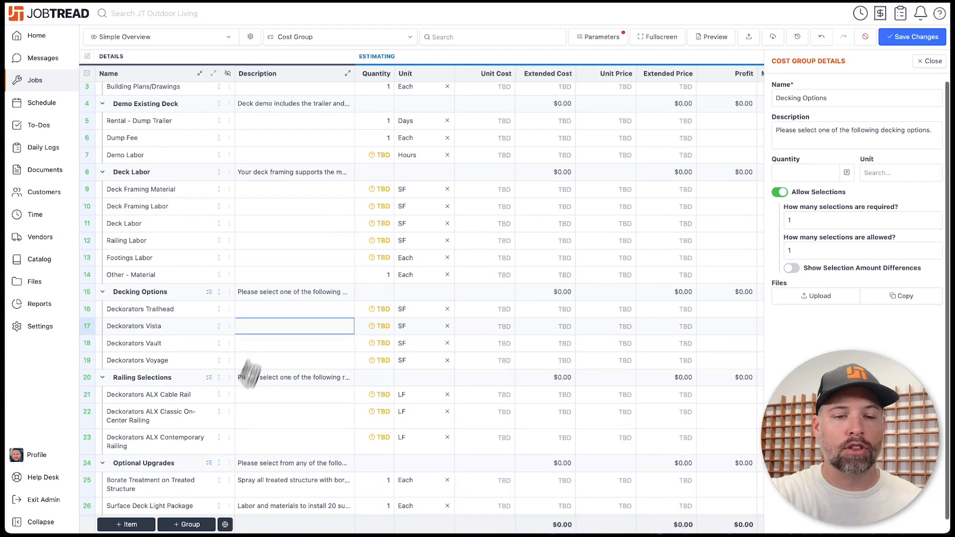
pyautogui.click(229, 463)
pyautogui.click(265, 382)
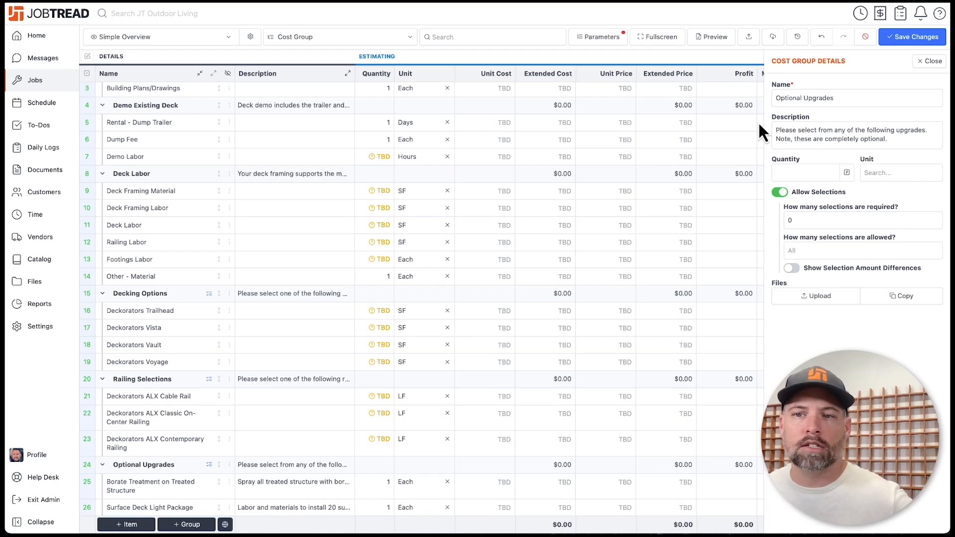
pyautogui.click(929, 61)
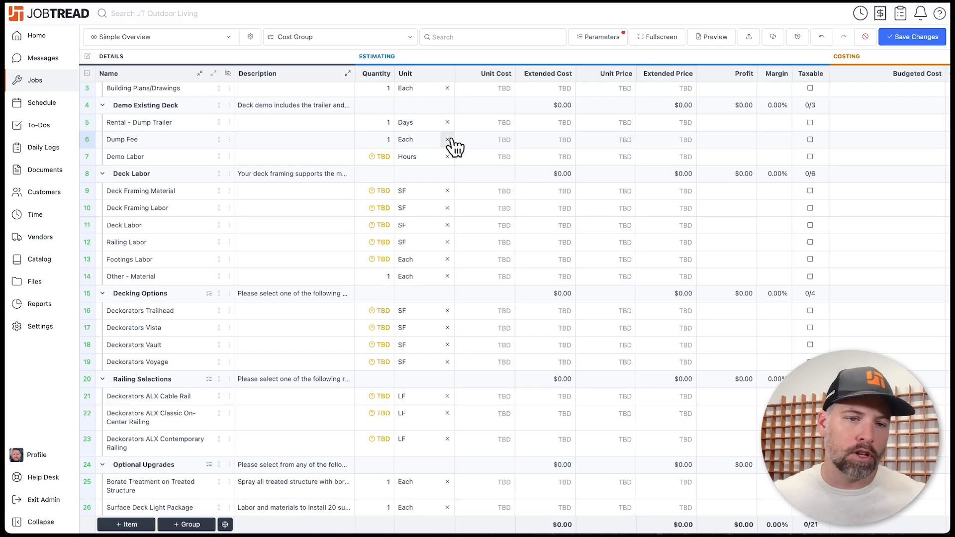
# - Inspect the Dump Fee, dump trailer rental and Building Plans & Permits budget lines
pyautogui.moveTo(381, 157)
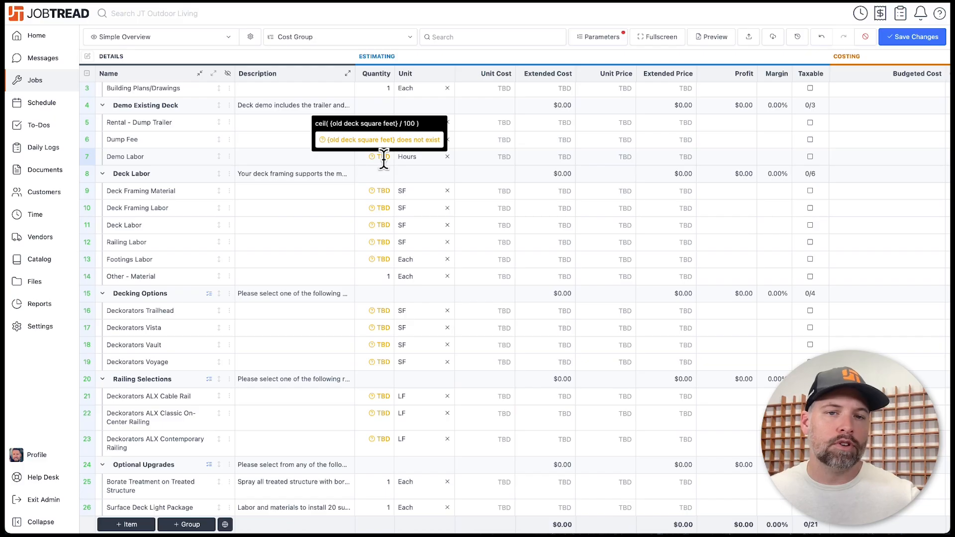
pyautogui.click(427, 144)
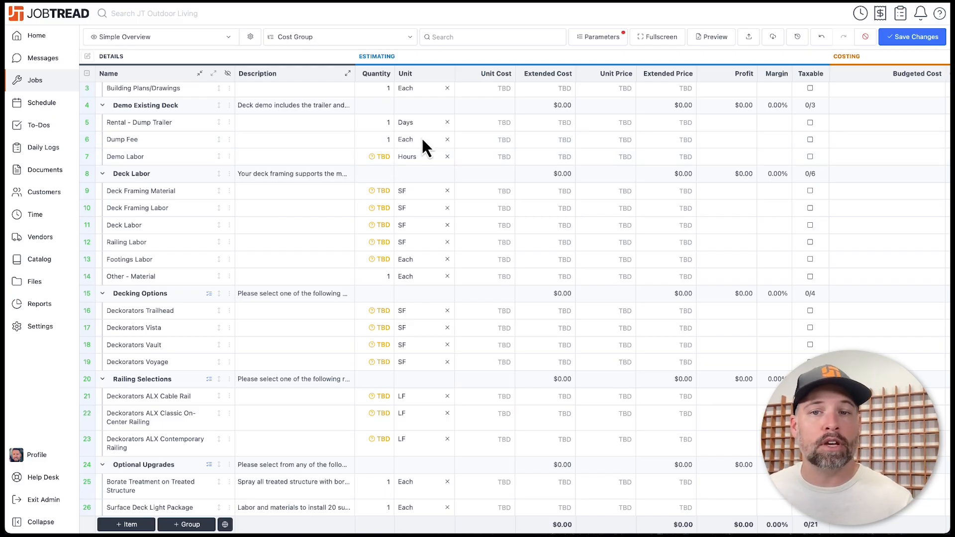
pyautogui.moveTo(597, 37)
pyautogui.click(398, 129)
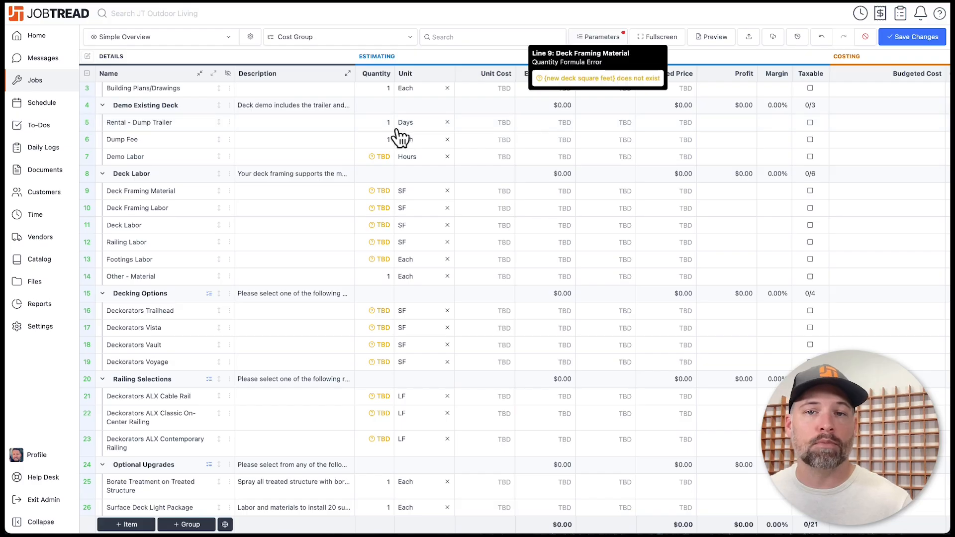
pyautogui.click(514, 122)
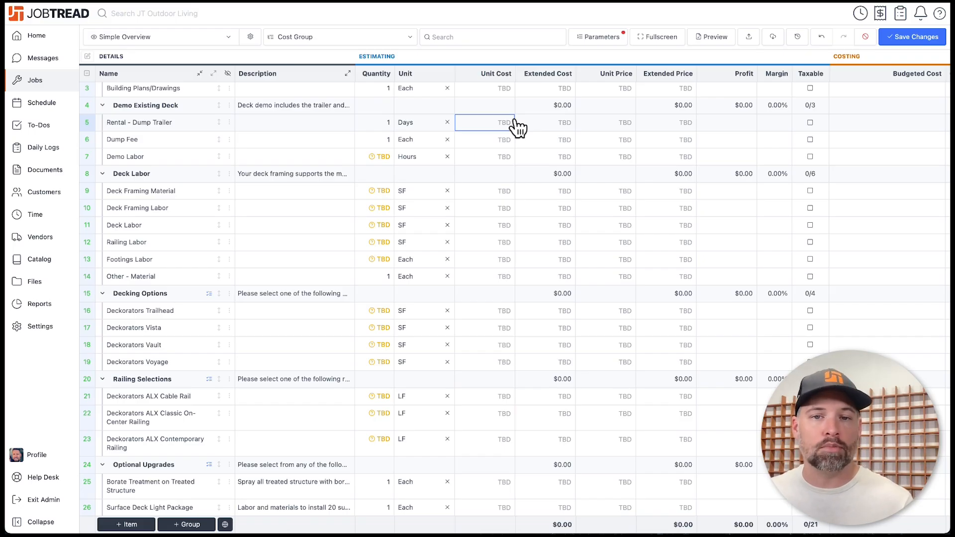
pyautogui.scroll(1, 382, 109)
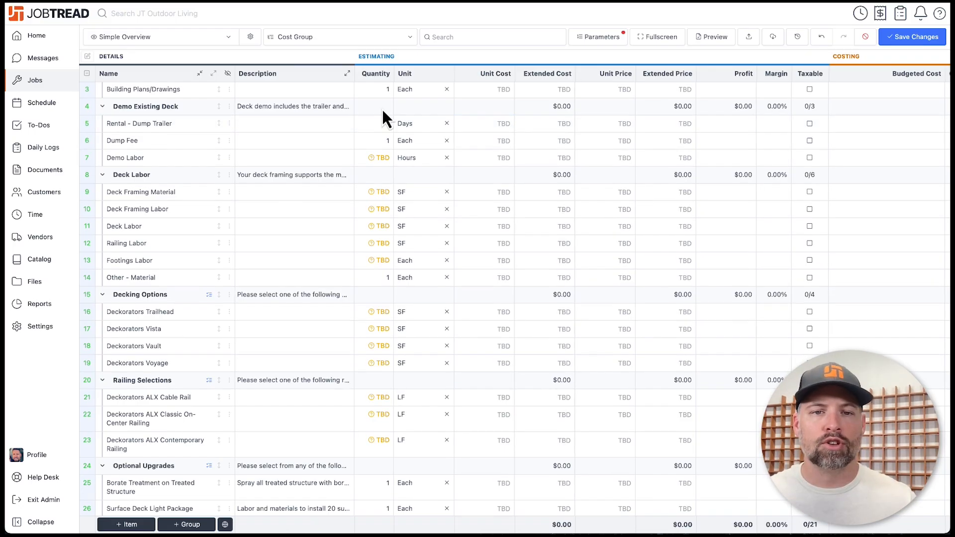
pyautogui.scroll(3, 381, 120)
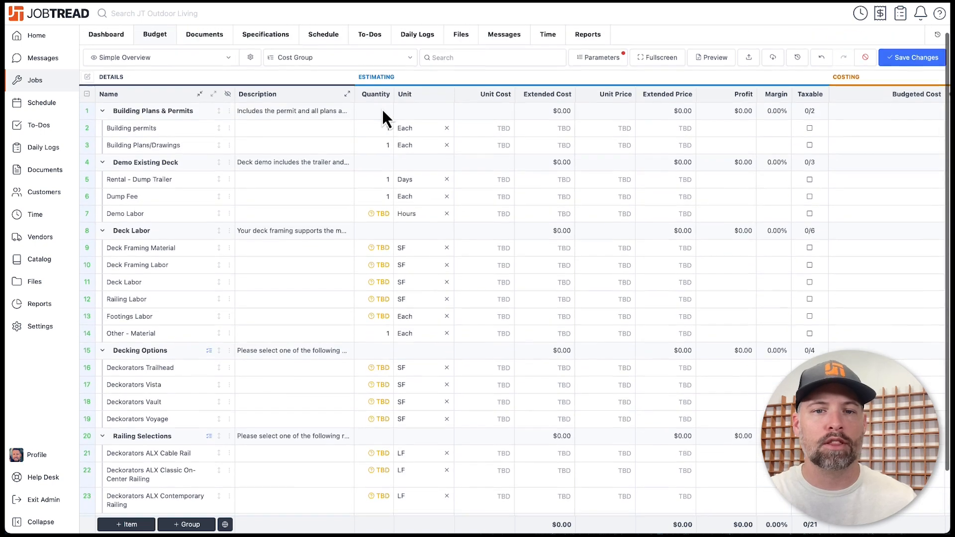
pyautogui.click(383, 111)
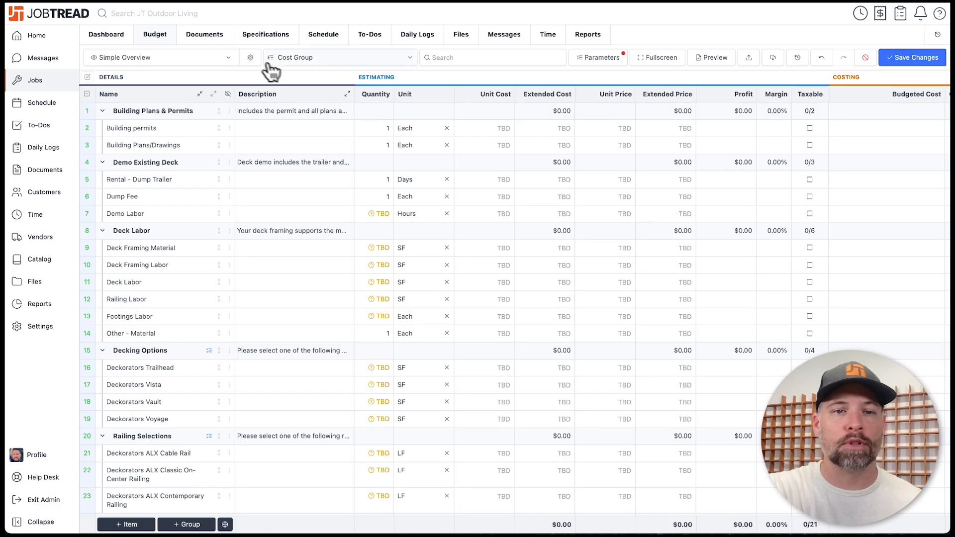
# - Turn on the Quantity Formula column and inspect the Deck Framing Labor, Dump Fee and Demo Labor formulas
pyautogui.click(250, 58)
pyautogui.scroll(-2, 838, 336)
pyautogui.click(787, 458)
pyautogui.click(929, 82)
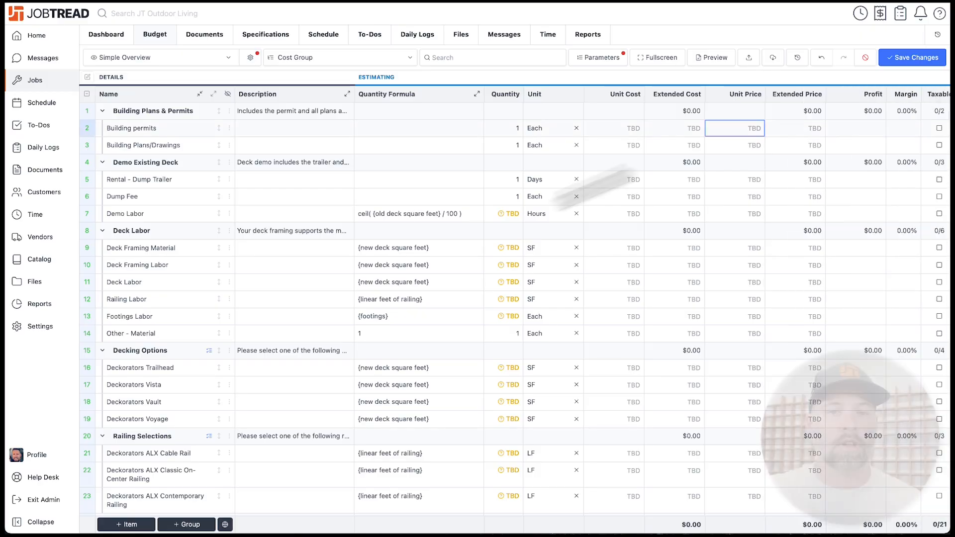
pyautogui.click(465, 266)
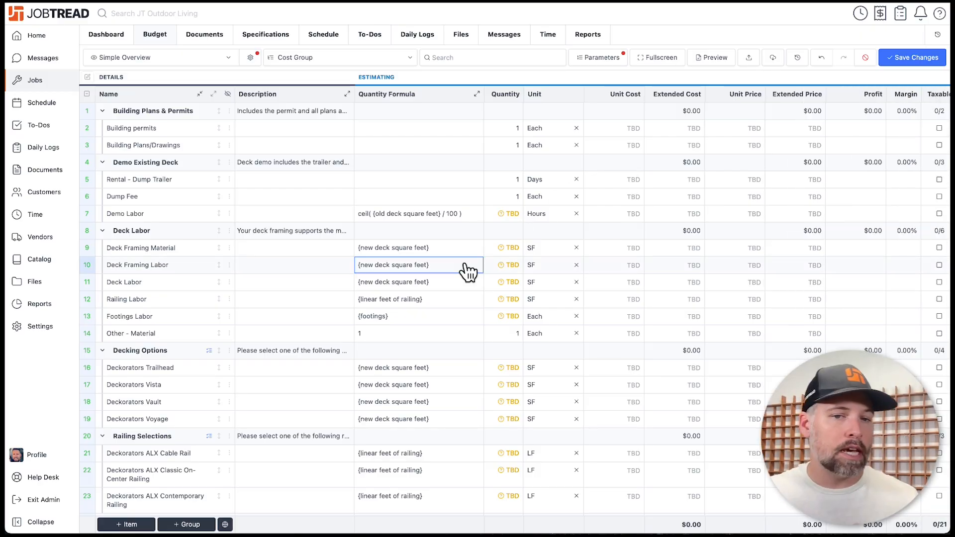
pyautogui.click(410, 200)
pyautogui.click(415, 214)
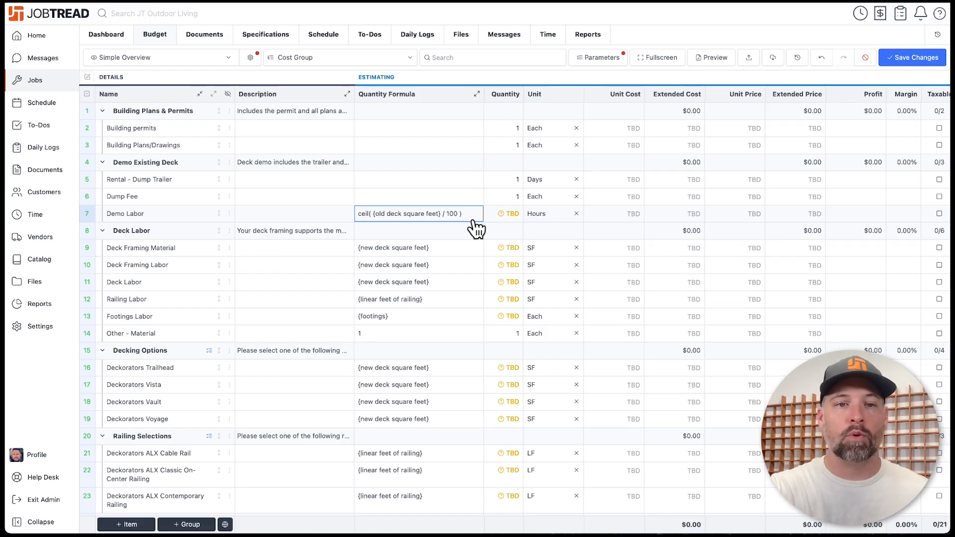
pyautogui.click(250, 57)
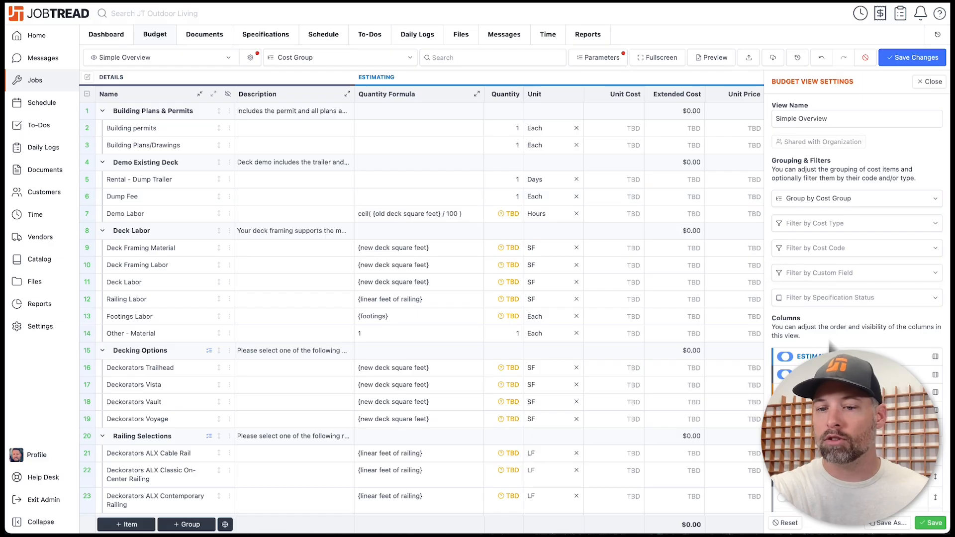
# - Reset the budget view to hide Quantity Formula, then preview the CSV, PDF and To Catalog export options
pyautogui.scroll(-2, 839, 368)
pyautogui.click(784, 476)
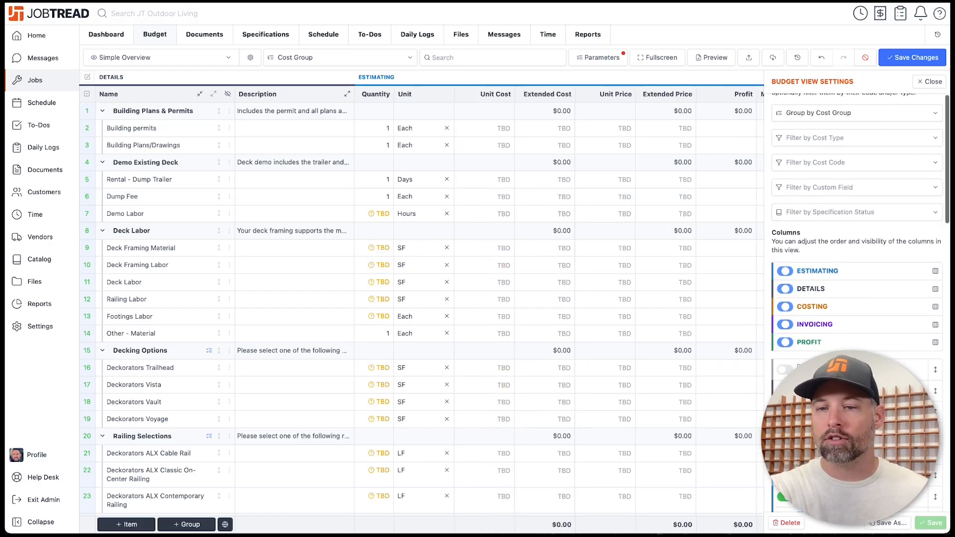
pyautogui.click(929, 82)
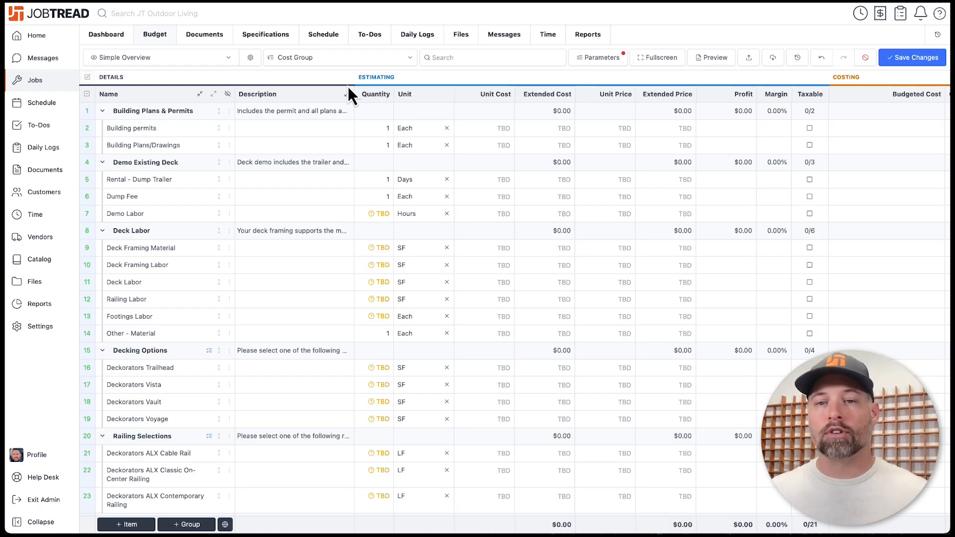
pyautogui.click(772, 57)
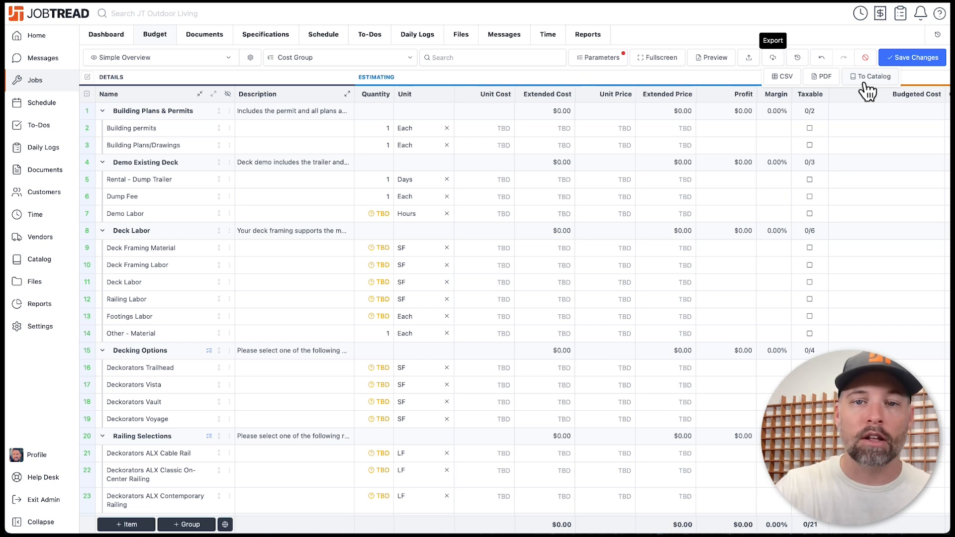
pyautogui.click(458, 83)
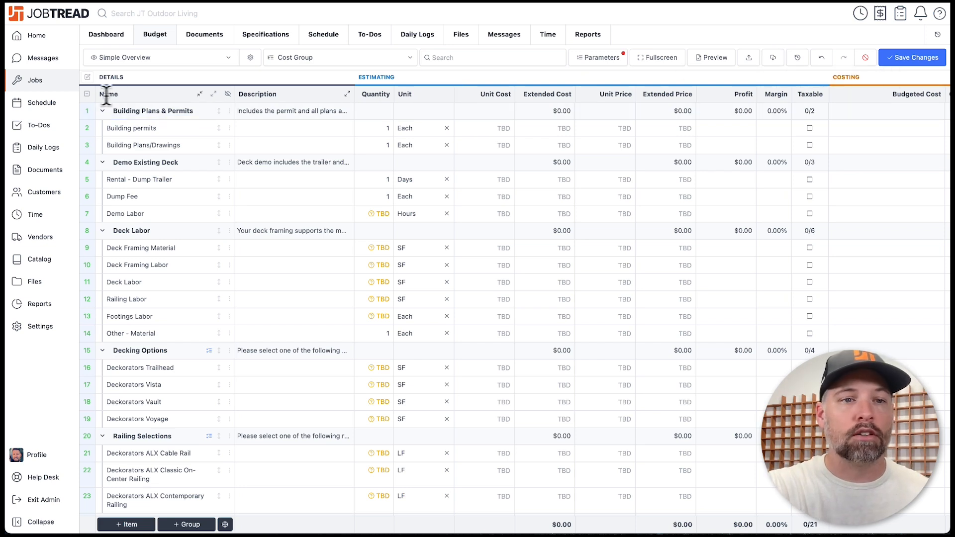
# - Select all budget items and mass-set their unit cost to $50
pyautogui.click(87, 94)
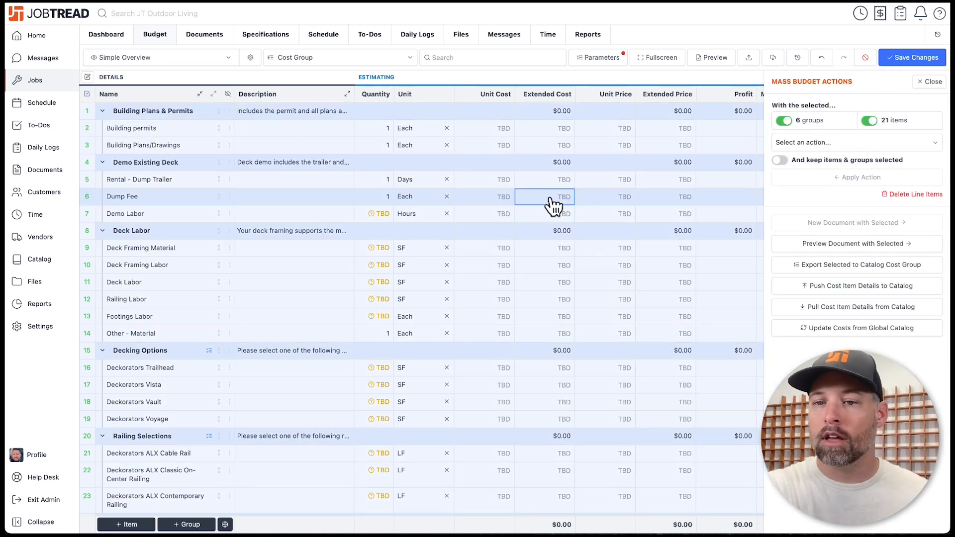
pyautogui.click(838, 143)
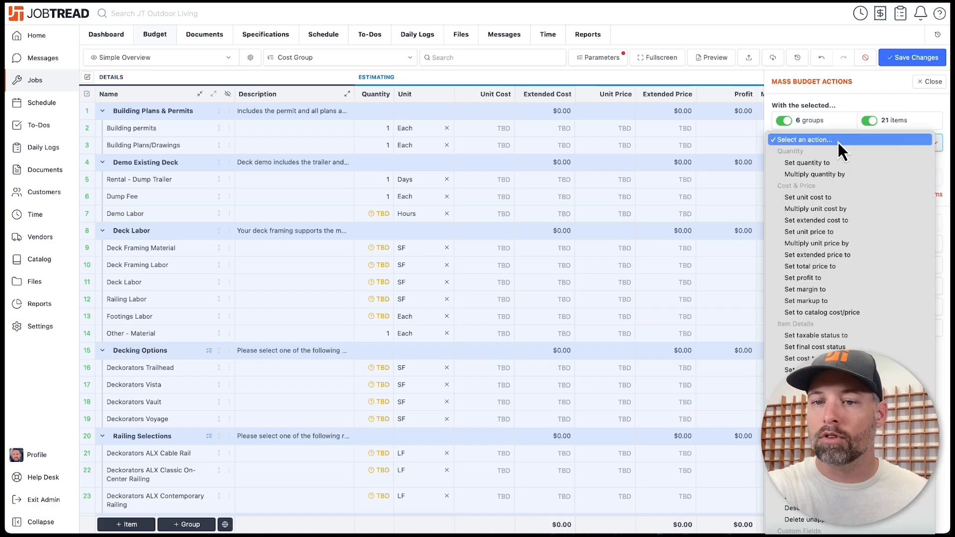
pyautogui.click(832, 197)
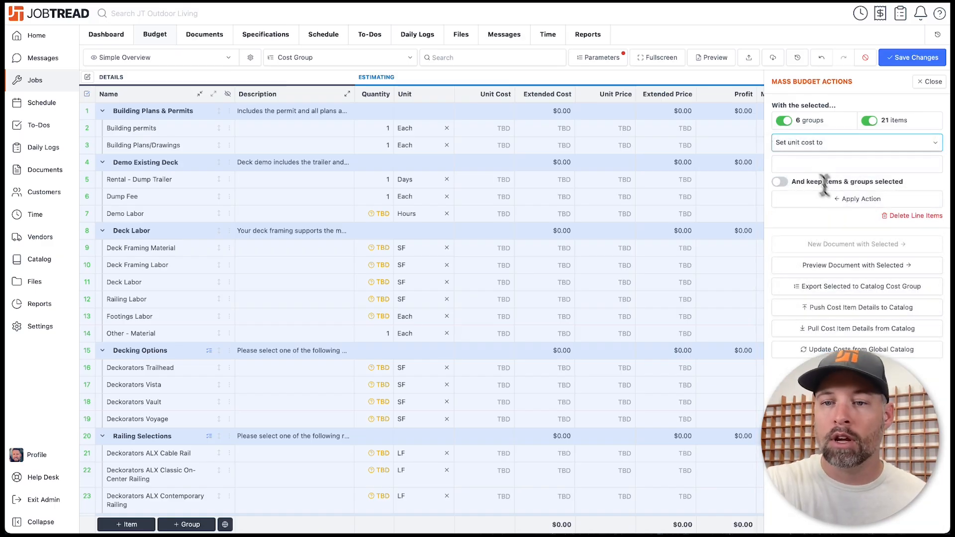
pyautogui.click(802, 159)
pyautogui.write('50')
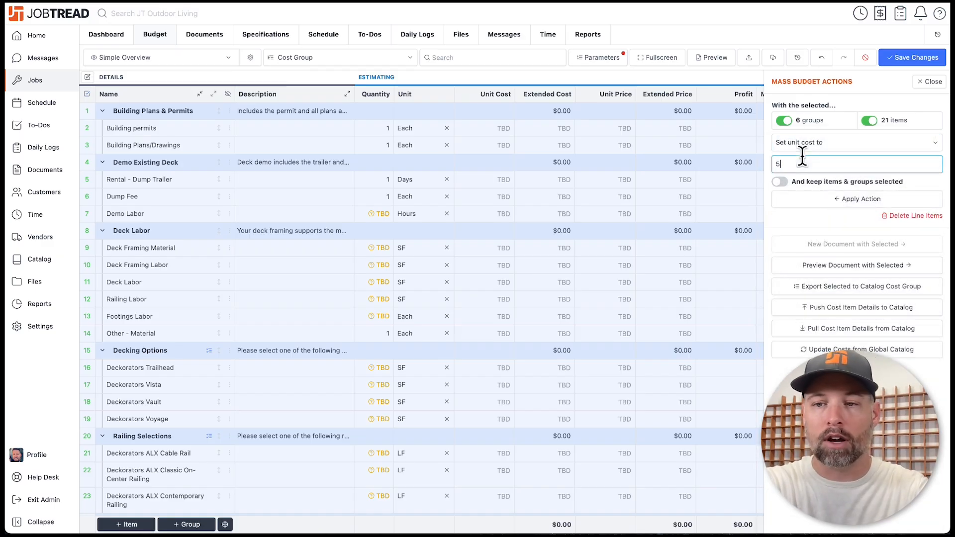
pyautogui.click(828, 204)
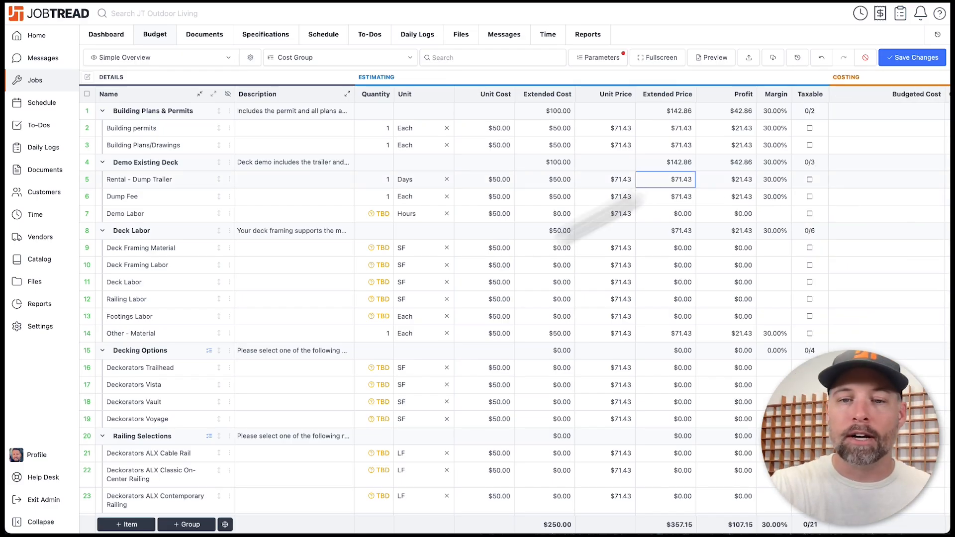
# - Enter unit costs $60, $70, $80 for Deckorators Vista, Vault, Voyage and $70, $90 for railings
pyautogui.scroll(-2, 527, 251)
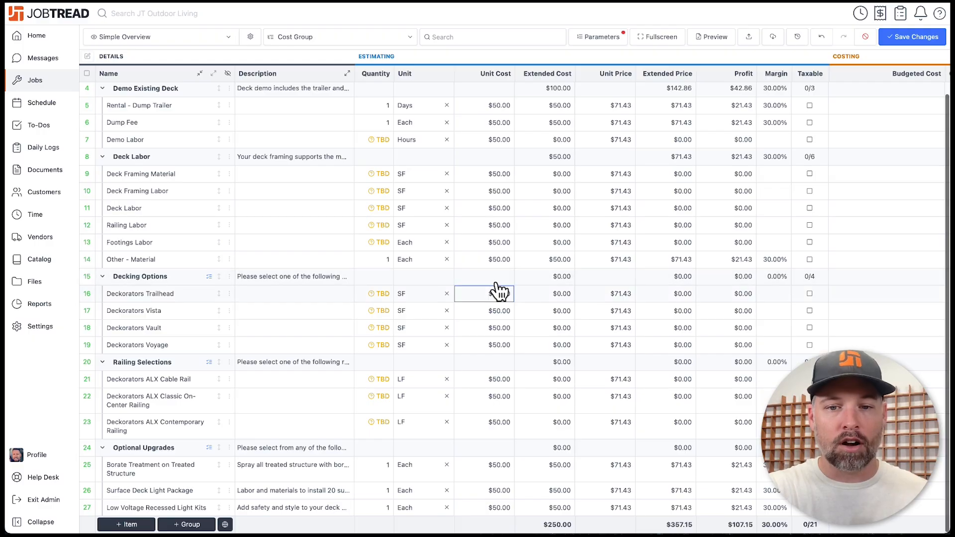
pyautogui.click(496, 309)
pyautogui.write('60')
pyautogui.press('Return')
pyautogui.write('70')
pyautogui.press('Return')
pyautogui.write('80')
pyautogui.press('Return')
pyautogui.press('Return')
pyautogui.write('70')
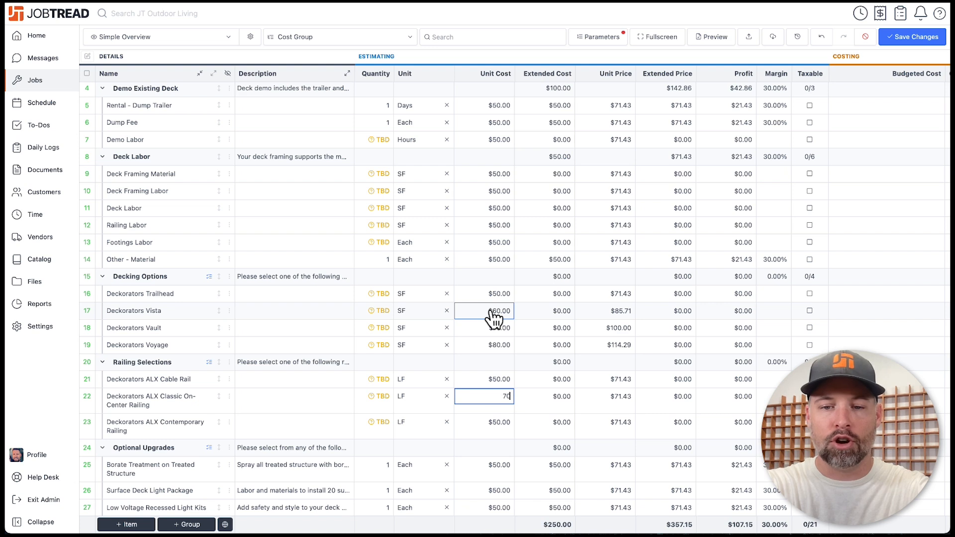
pyautogui.press('Return')
pyautogui.write('90')
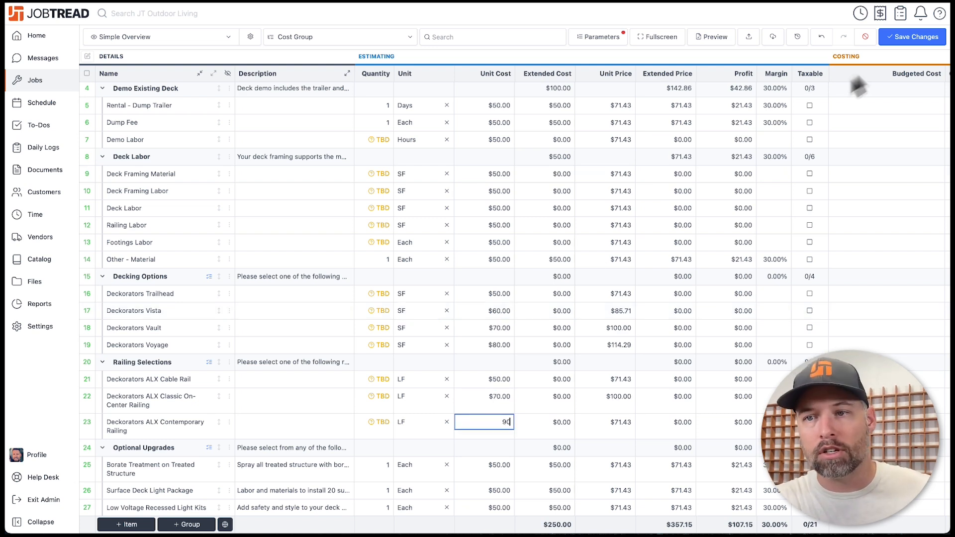
# - Save the budget and expand all groups to review the line items
pyautogui.click(904, 43)
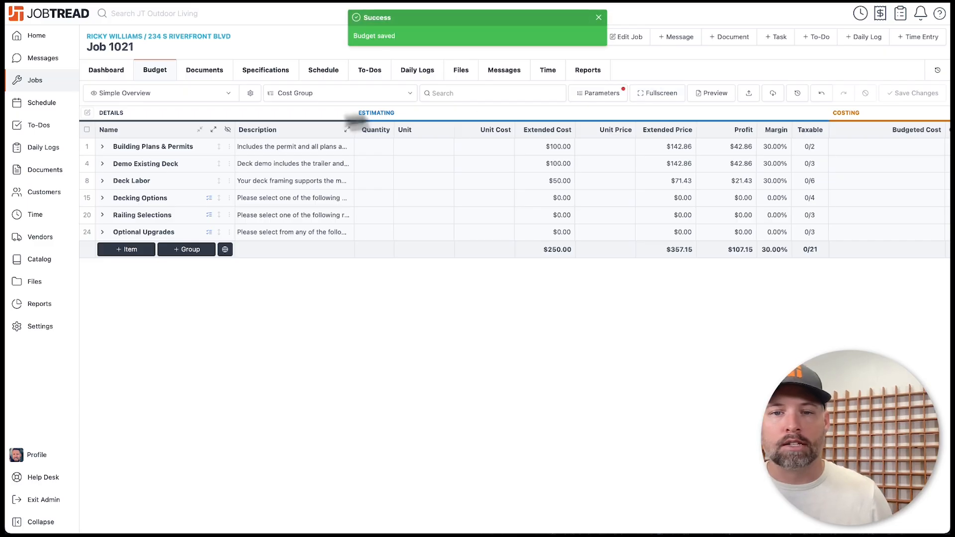
pyautogui.click(216, 128)
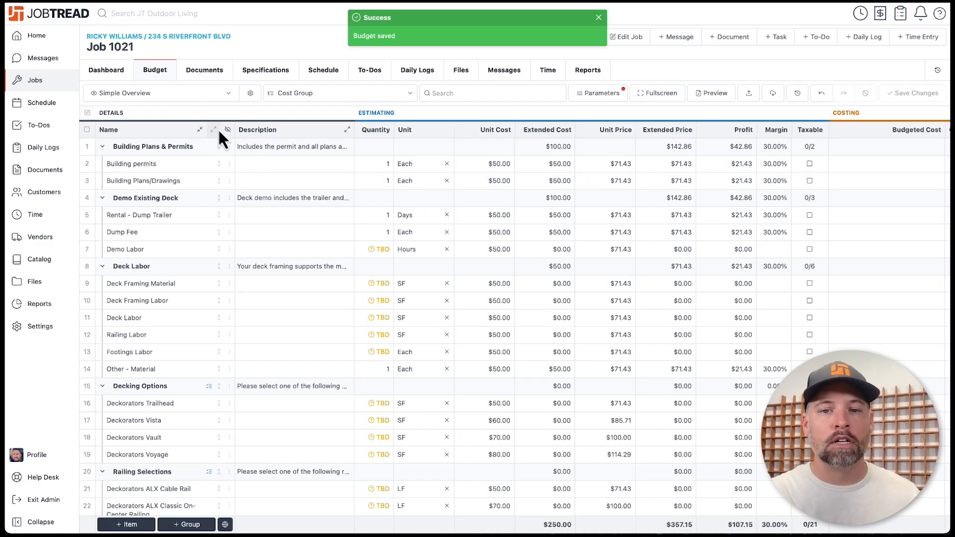
pyautogui.moveTo(378, 242)
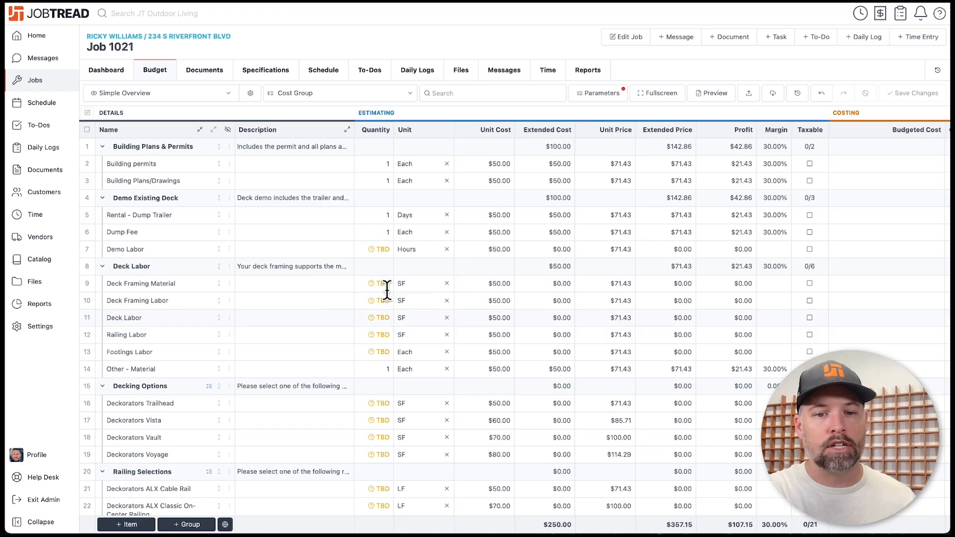
pyautogui.moveTo(387, 291)
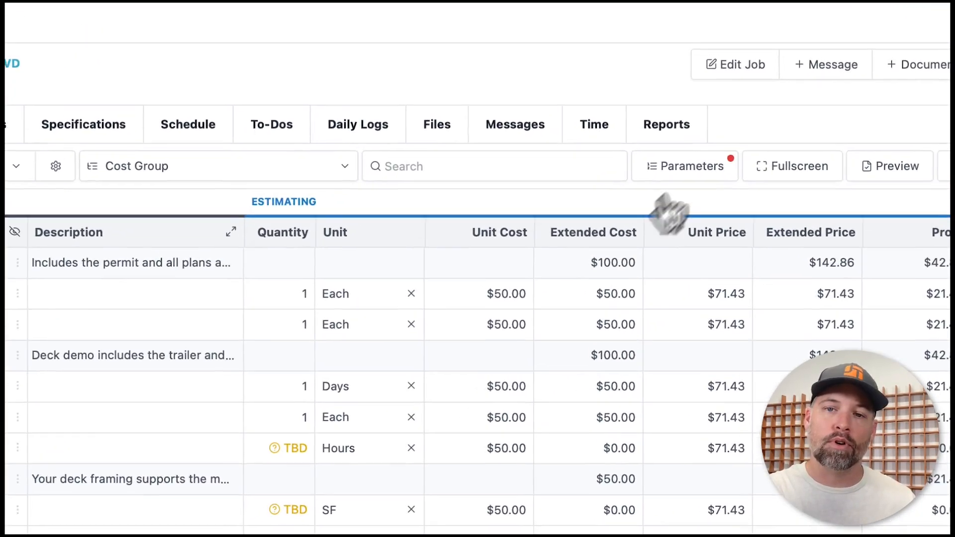
# - Set job parameters to 500 old and 750 new deck sq ft, 50 railing feet, 25 footings, then save
pyautogui.click(707, 167)
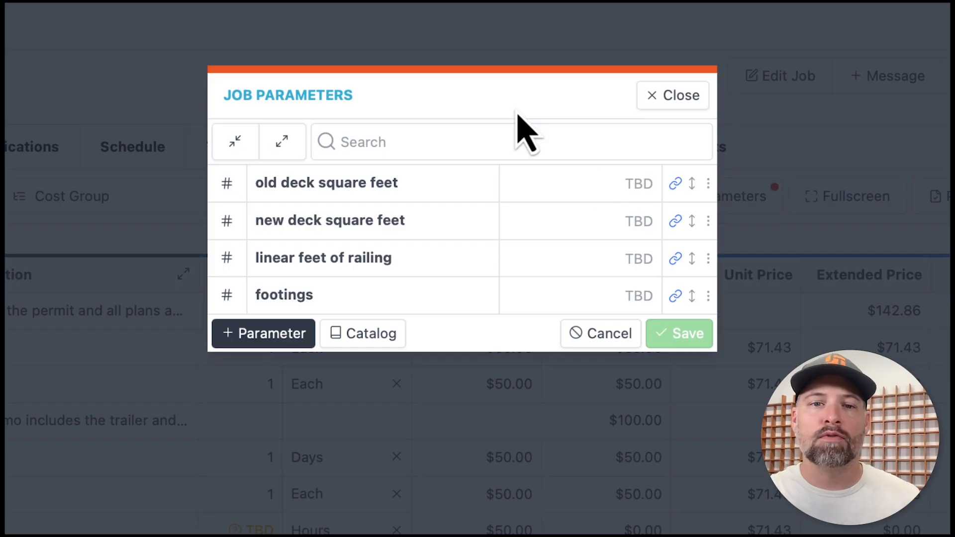
pyautogui.click(623, 186)
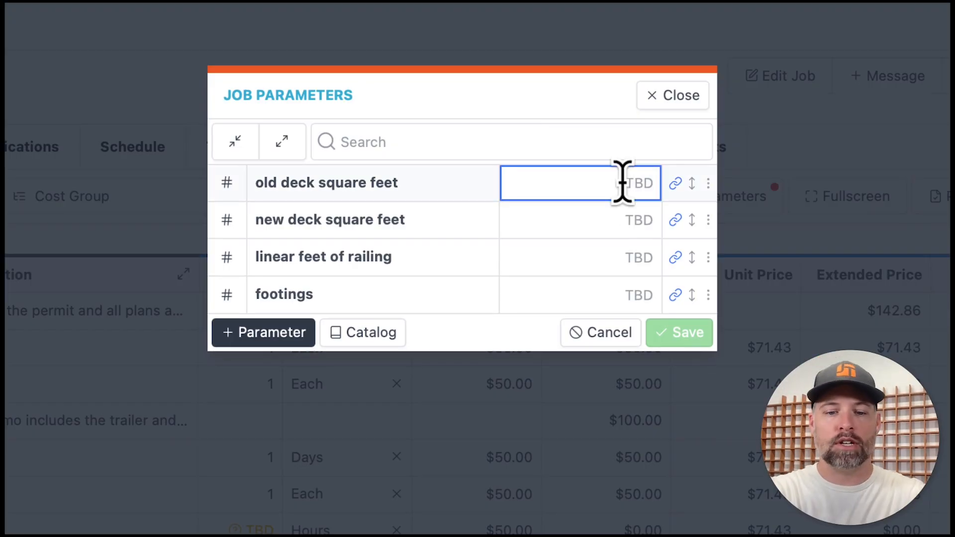
pyautogui.write('500')
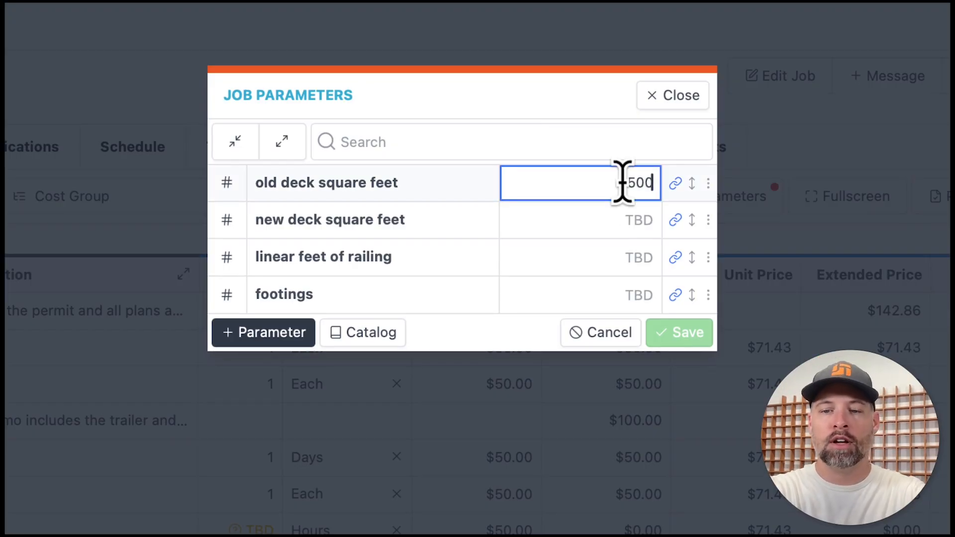
pyautogui.press('Tab')
pyautogui.write('750')
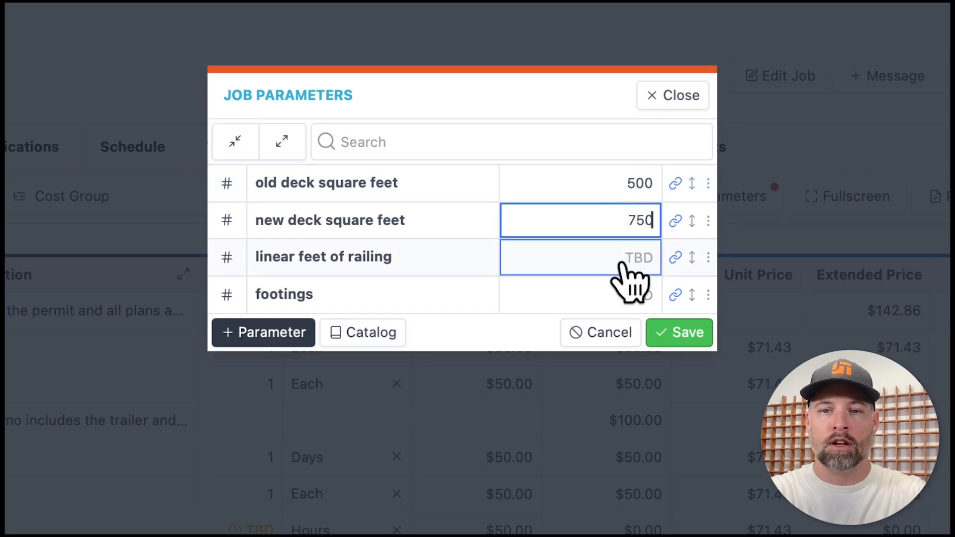
pyautogui.click(620, 259)
pyautogui.write('50')
pyautogui.click(610, 297)
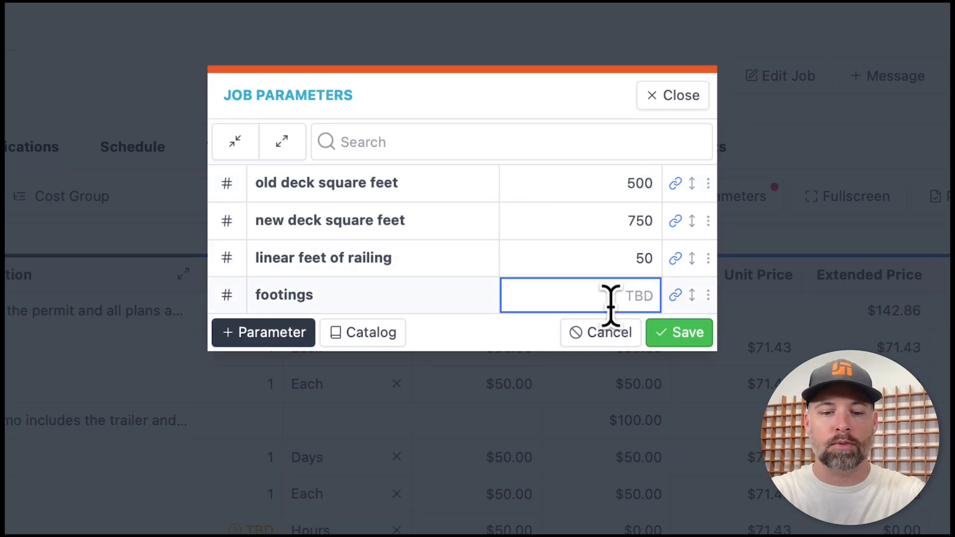
pyautogui.write('25')
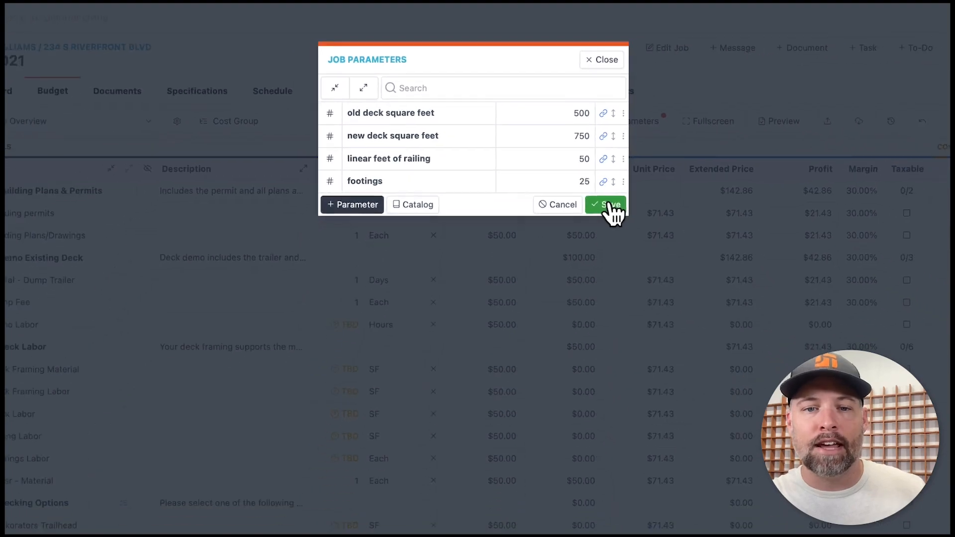
pyautogui.click(616, 213)
pyautogui.scroll(-2, 465, 245)
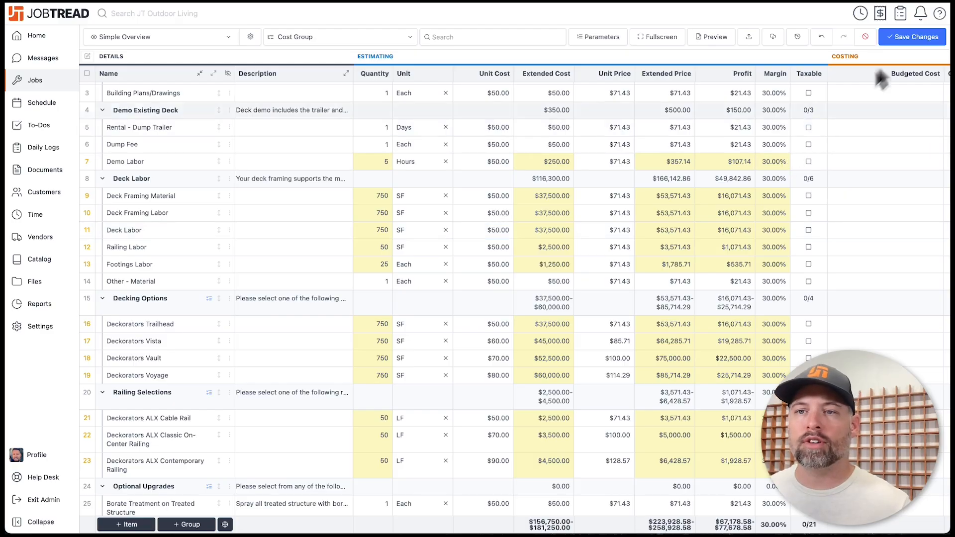
pyautogui.click(911, 36)
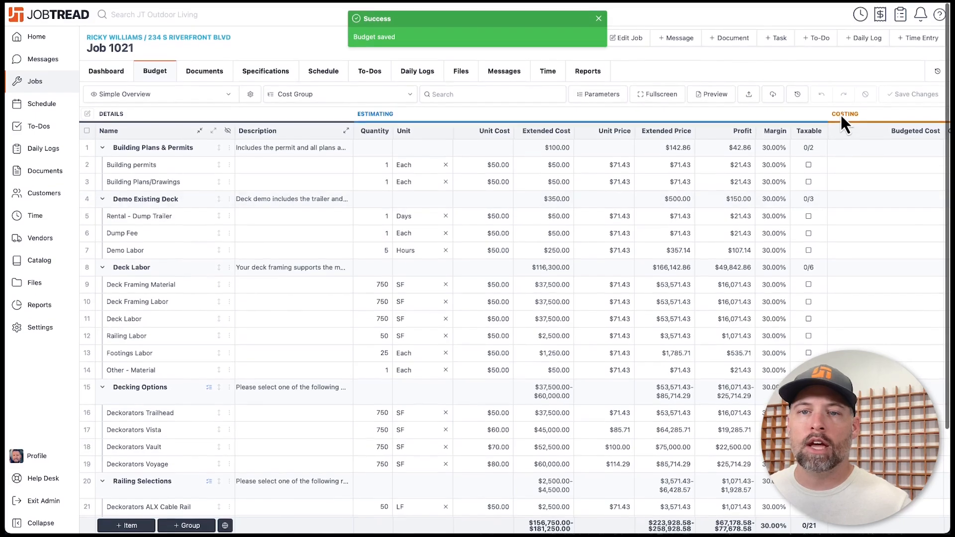
# - Create a draft customer proposal document for Job 1021 with every cost group included
pyautogui.click(732, 37)
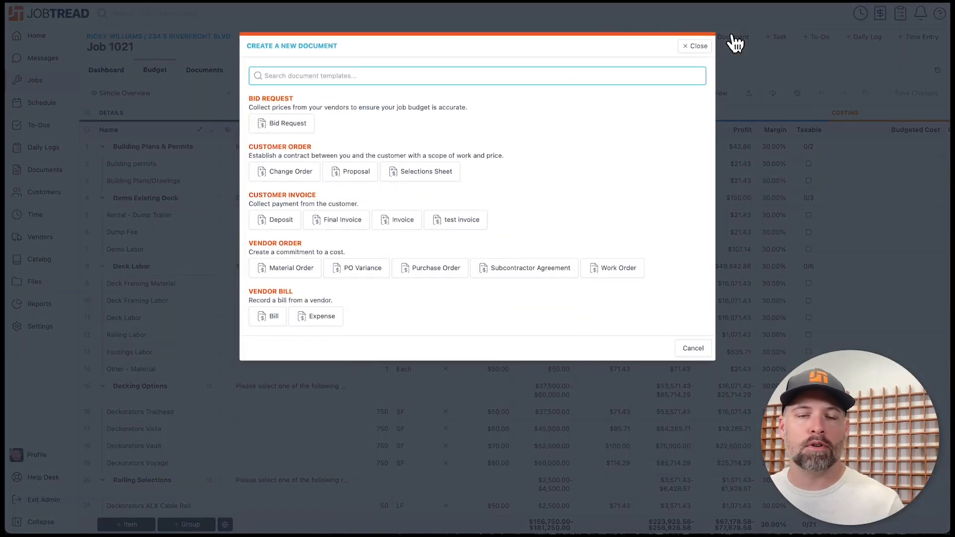
pyautogui.click(601, 138)
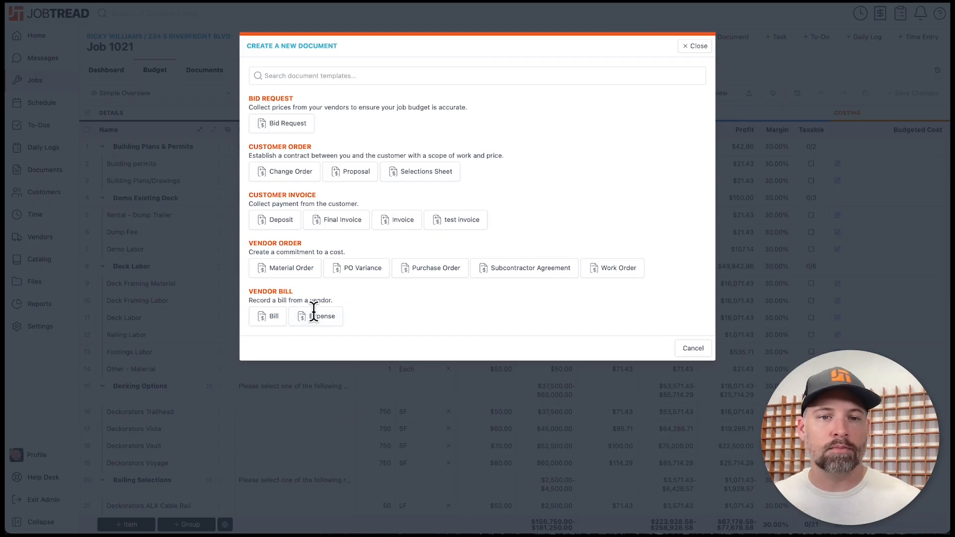
pyautogui.click(356, 173)
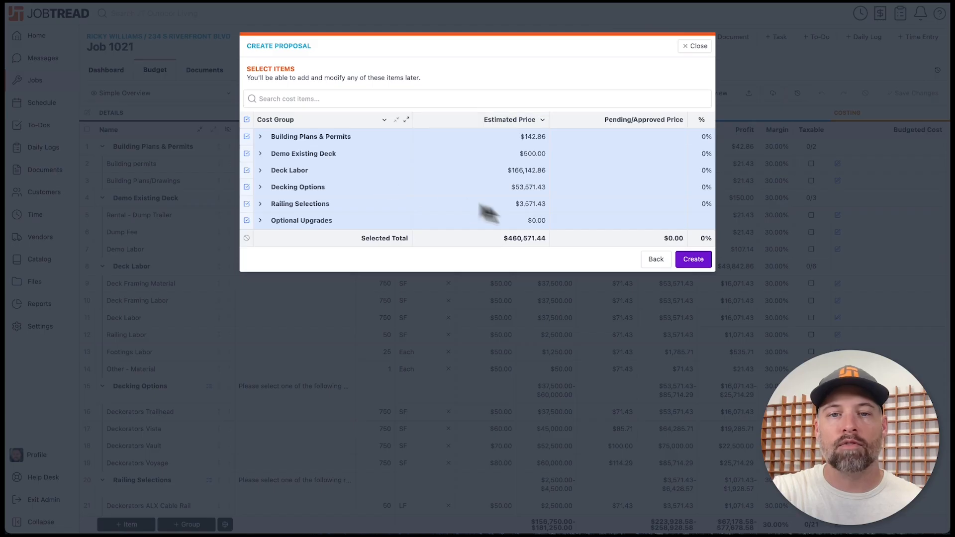
pyautogui.click(693, 259)
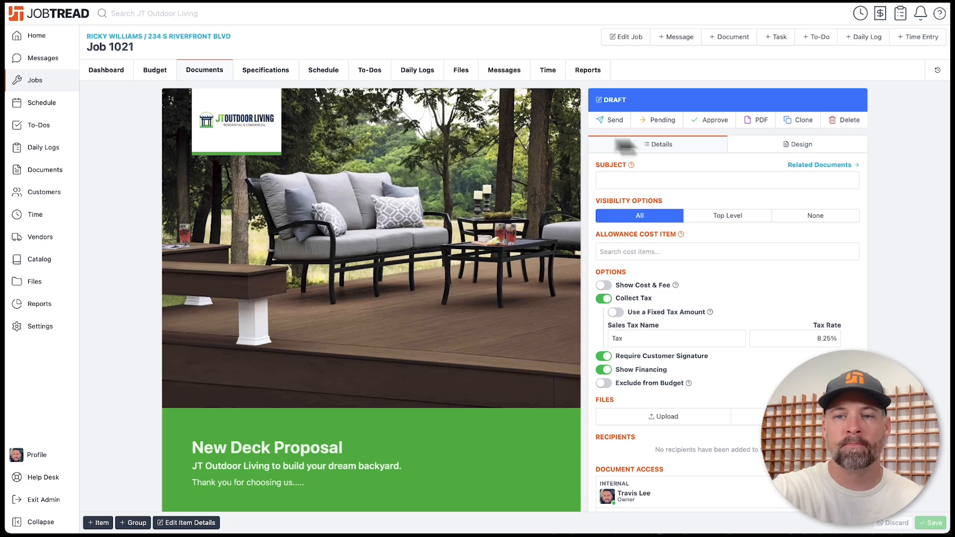
# - Remove the patio cover photo in Design so the existing-deck photo becomes the proposal cover
pyautogui.click(765, 149)
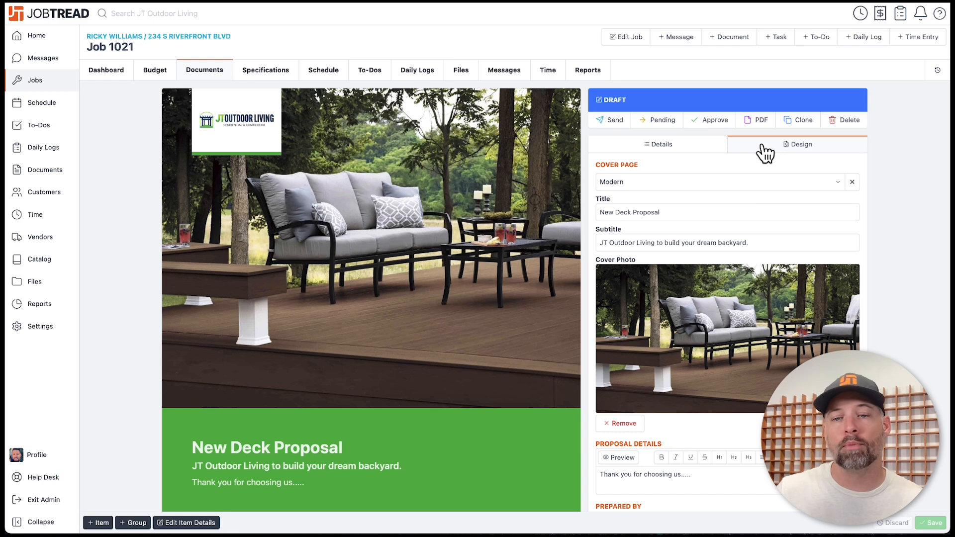
pyautogui.click(625, 425)
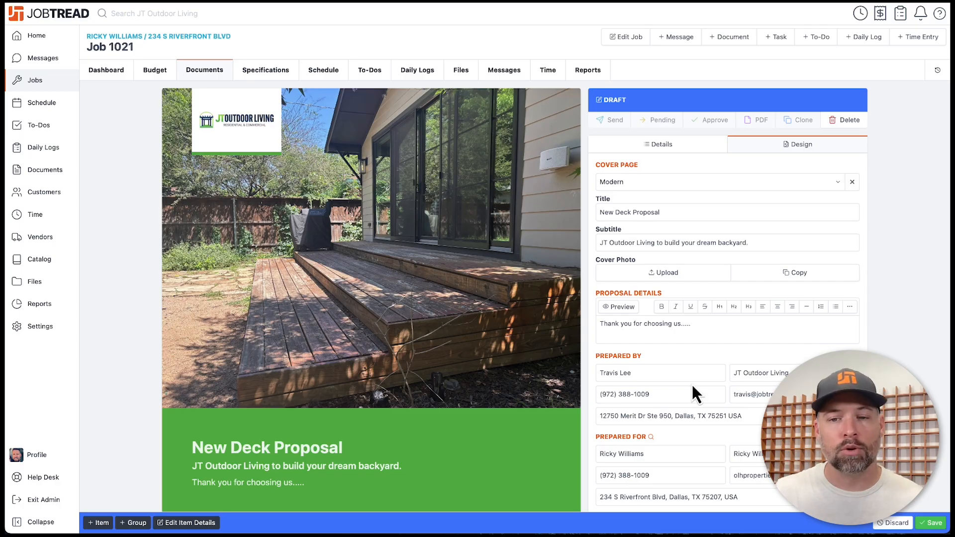
pyautogui.click(663, 146)
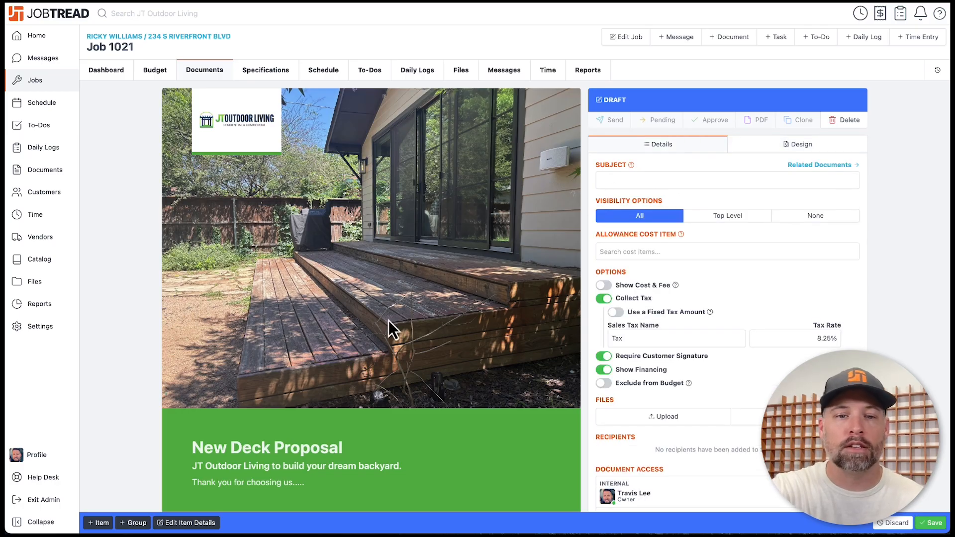
pyautogui.scroll(-10, 390, 328)
# - Toggle quantity and unit price columns on and off, then hide the three groups' sub-item totals
pyautogui.scroll(-4, 388, 320)
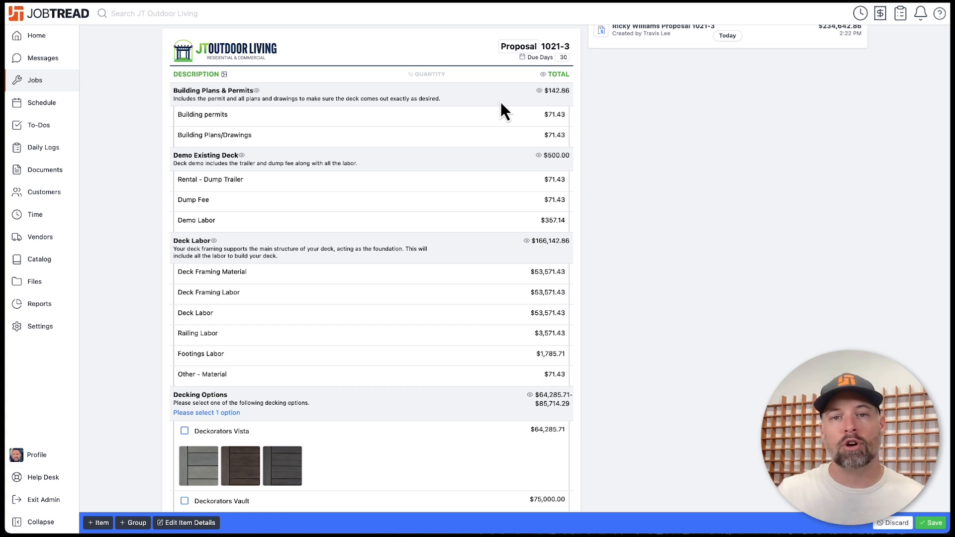
pyautogui.click(410, 74)
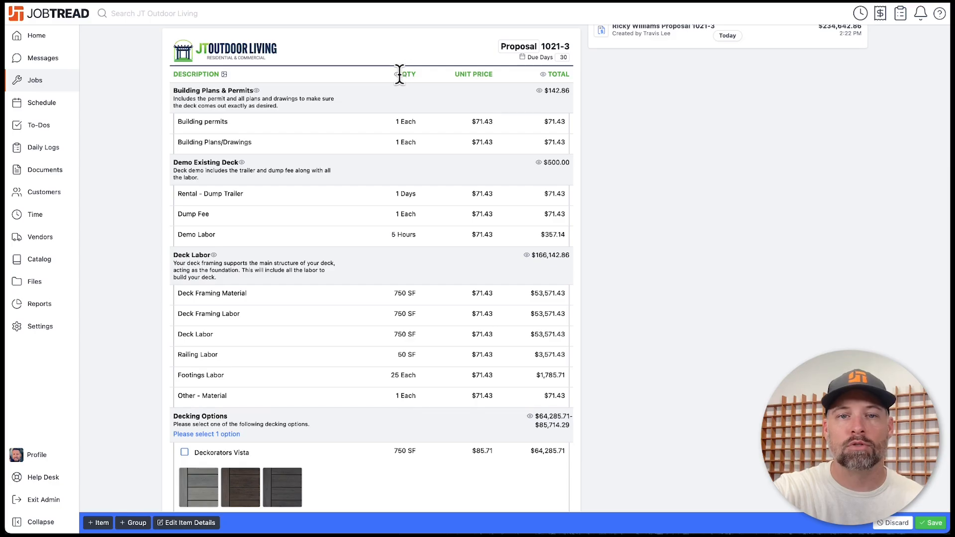
pyautogui.click(397, 74)
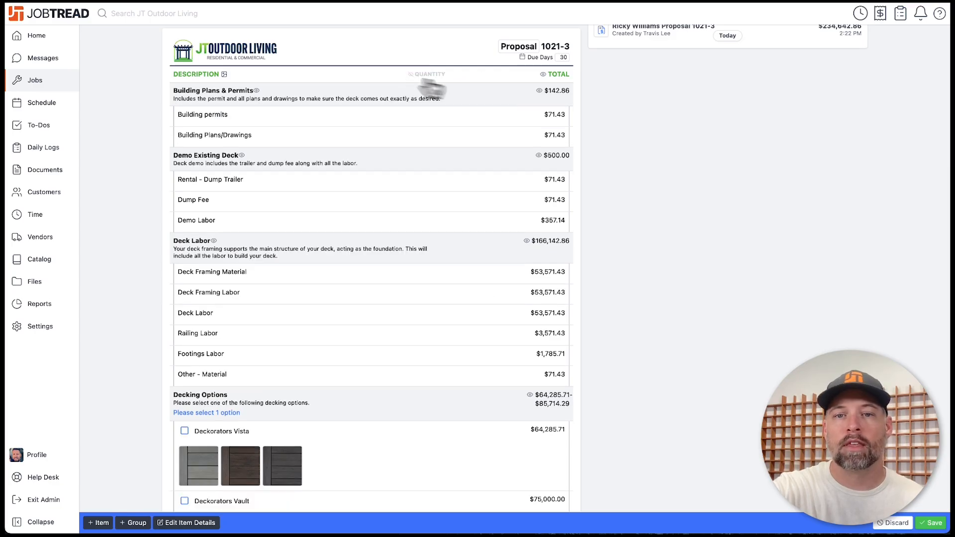
pyautogui.click(540, 93)
pyautogui.click(539, 156)
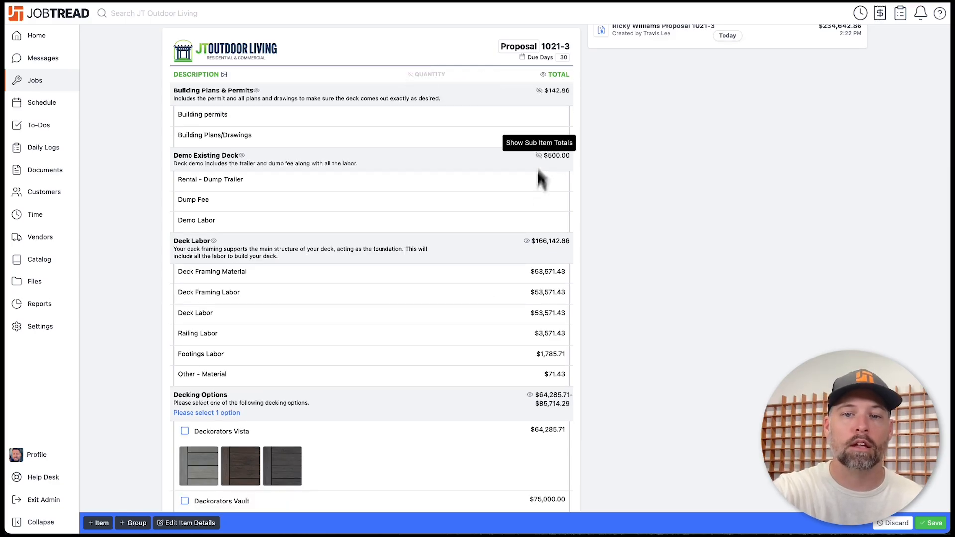
pyautogui.click(527, 241)
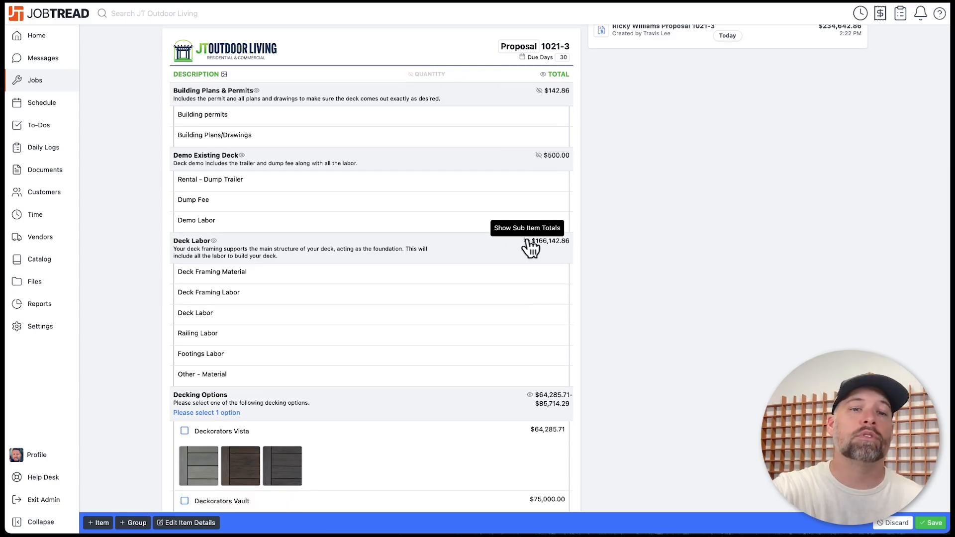
# - Collapse and re-expand the Deck Labor, Demo Existing Deck and Building Plans & Permits sub-items
pyautogui.click(214, 242)
pyautogui.click(241, 155)
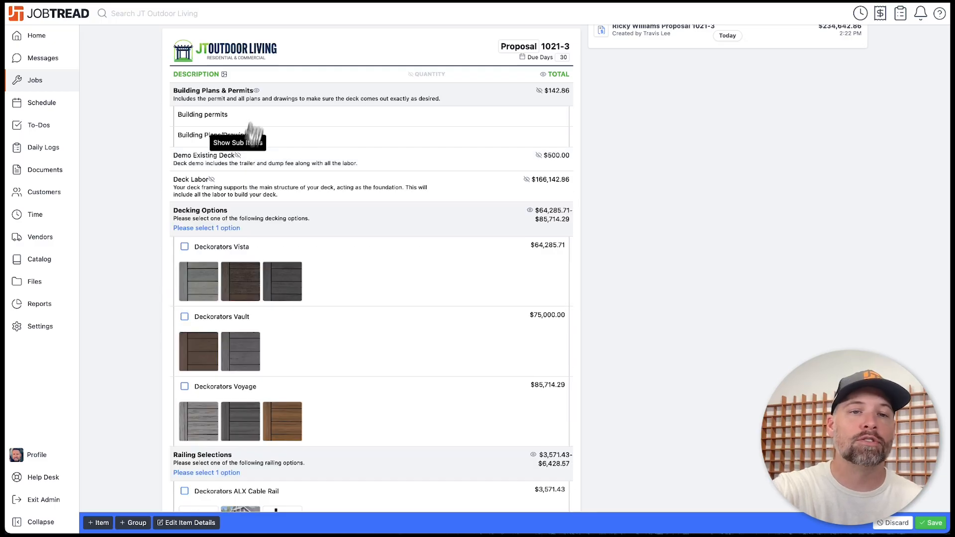
pyautogui.click(256, 91)
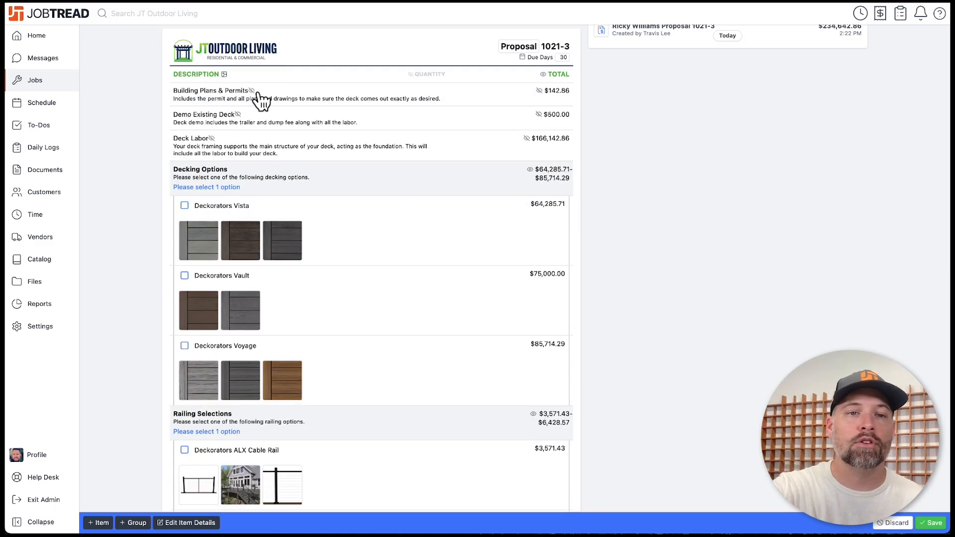
pyautogui.click(254, 91)
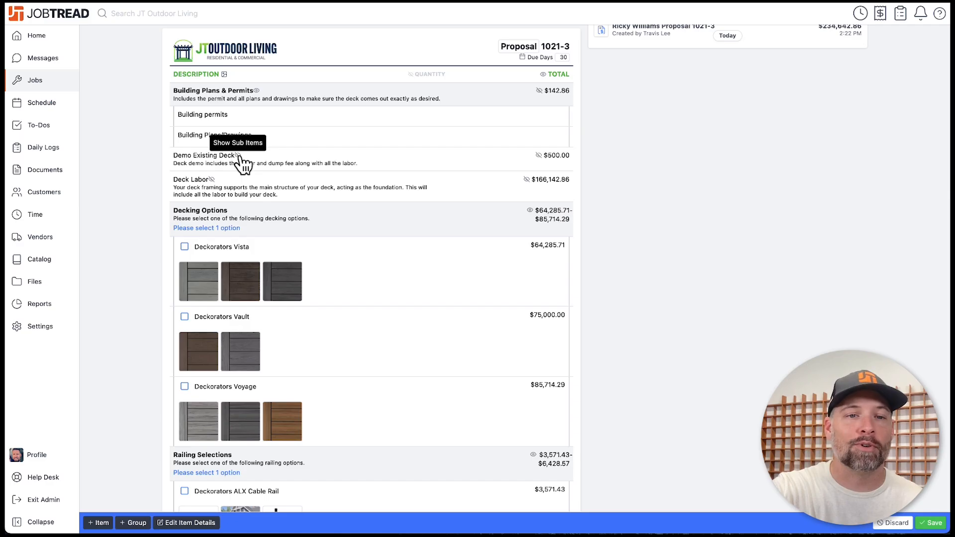
pyautogui.click(238, 155)
pyautogui.click(213, 241)
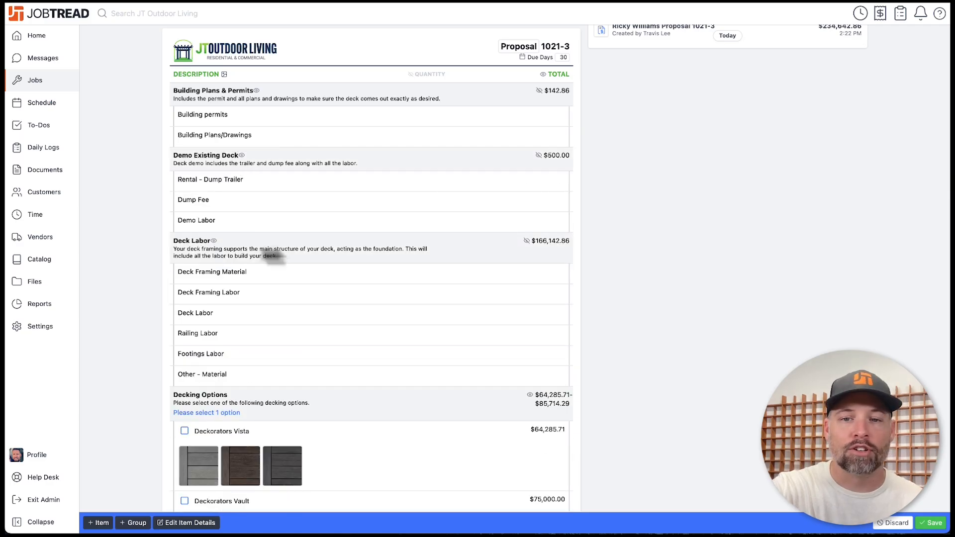
pyautogui.rightClick(607, 249)
pyautogui.click(598, 268)
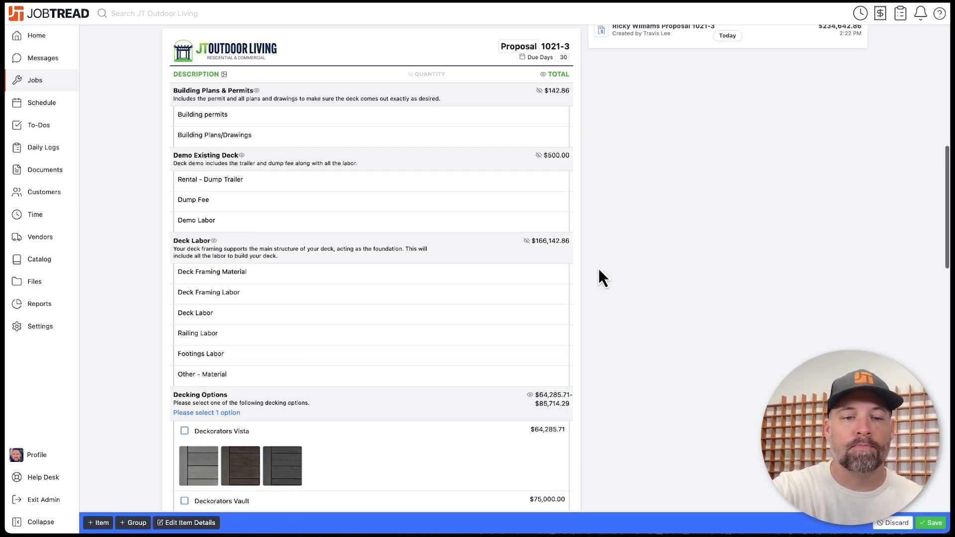
# - Review the options, enlarging the Deckorators Vista colour swatch, and scroll down to the terms
pyautogui.scroll(-10, 598, 267)
pyautogui.scroll(-10, 599, 268)
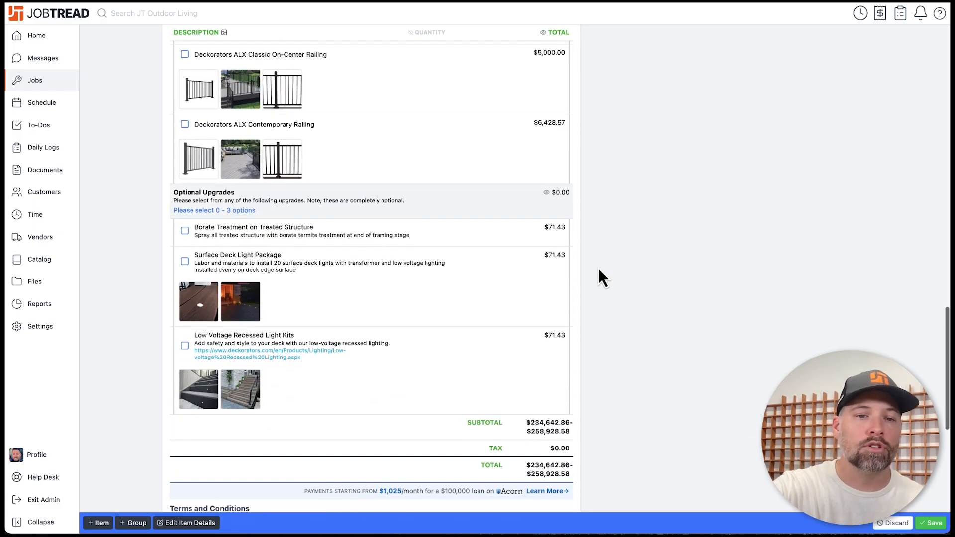
pyautogui.scroll(10, 359, 219)
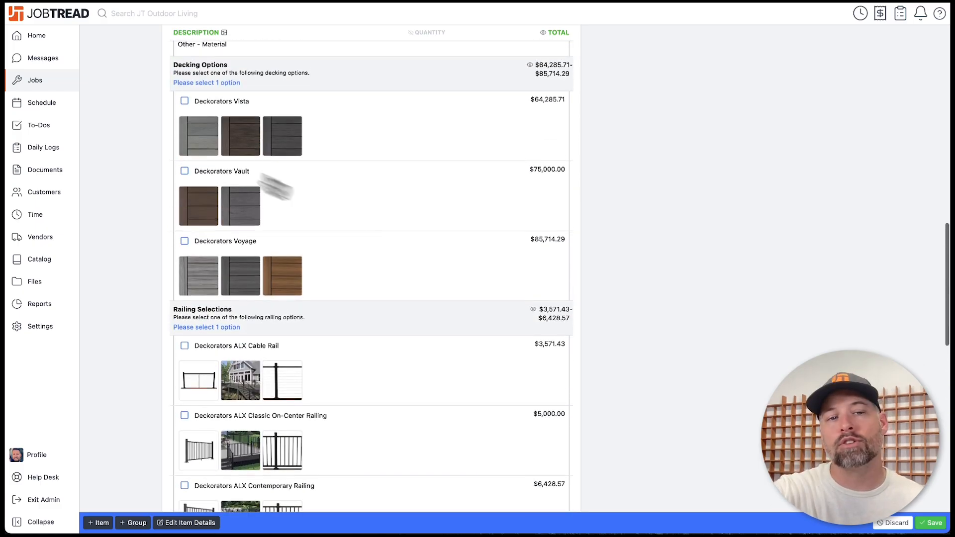
pyautogui.click(200, 148)
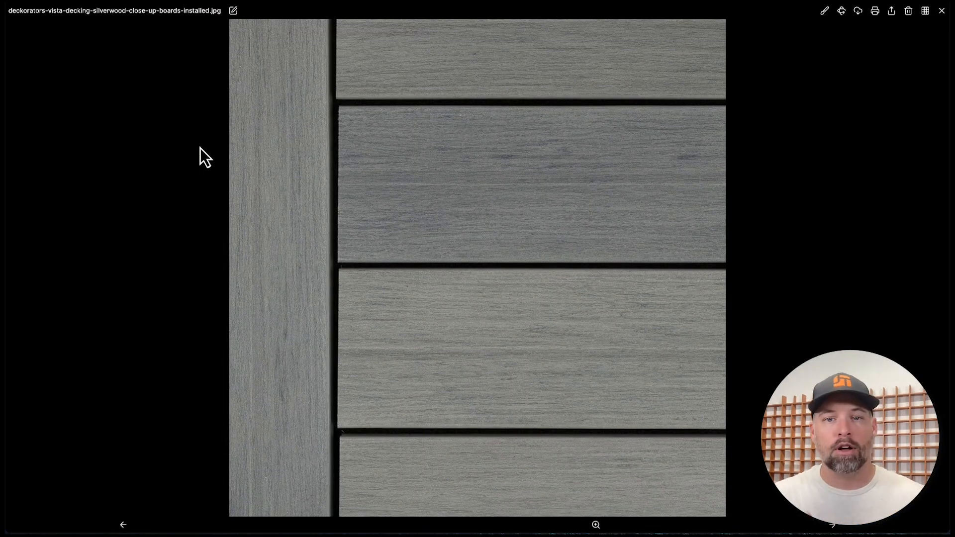
pyautogui.press('Escape')
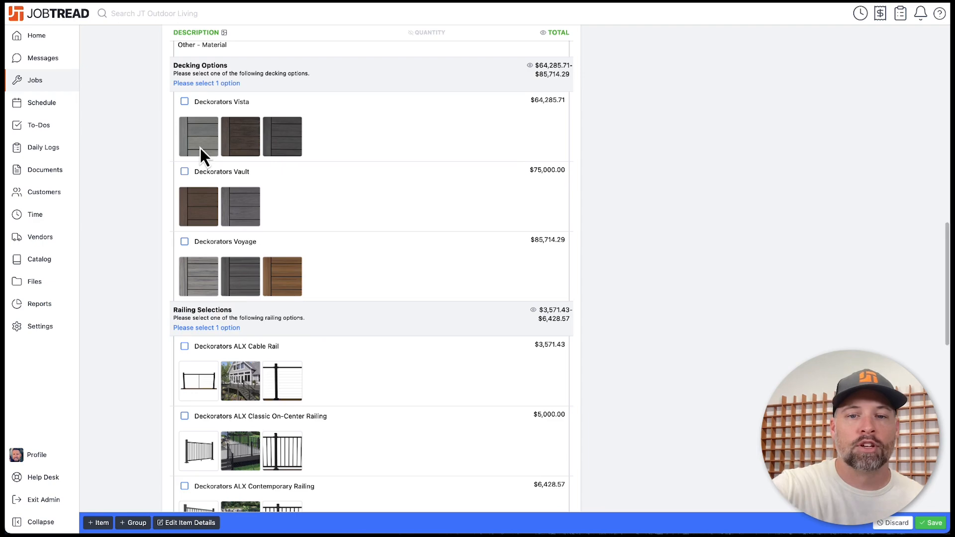
pyautogui.scroll(-10, 653, 211)
pyautogui.scroll(-5, 655, 214)
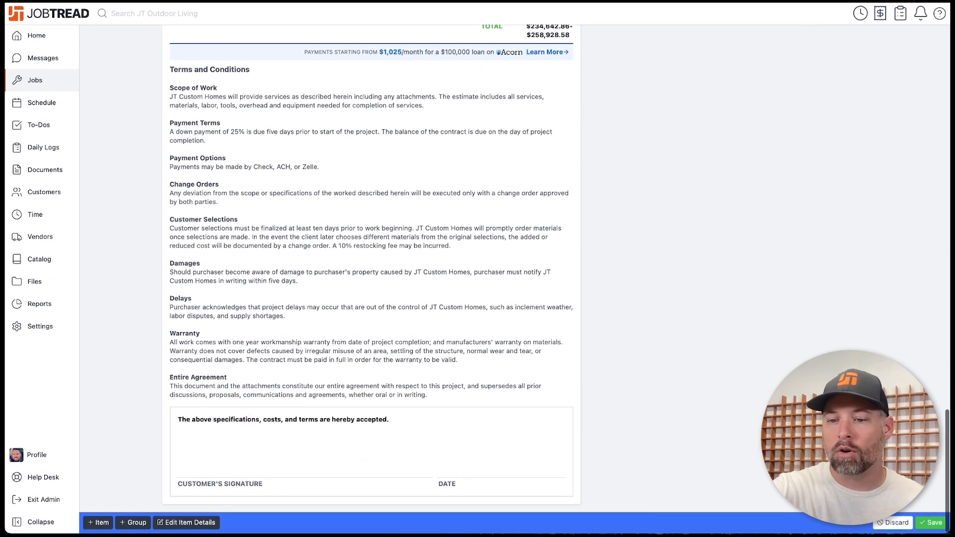
# - Save Proposal 1021-3 and email it to the customer with signature required
pyautogui.click(931, 525)
pyautogui.scroll(20, 767, 328)
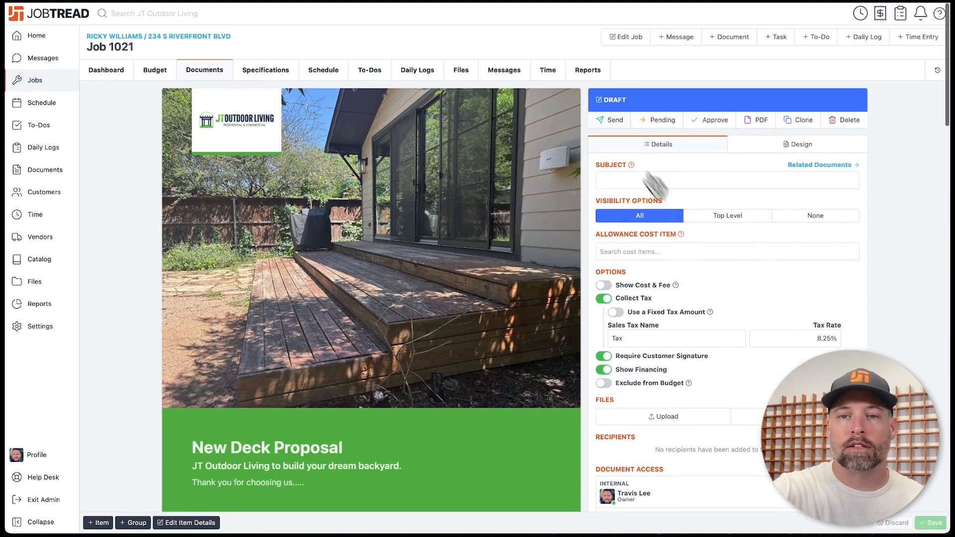
pyautogui.click(614, 123)
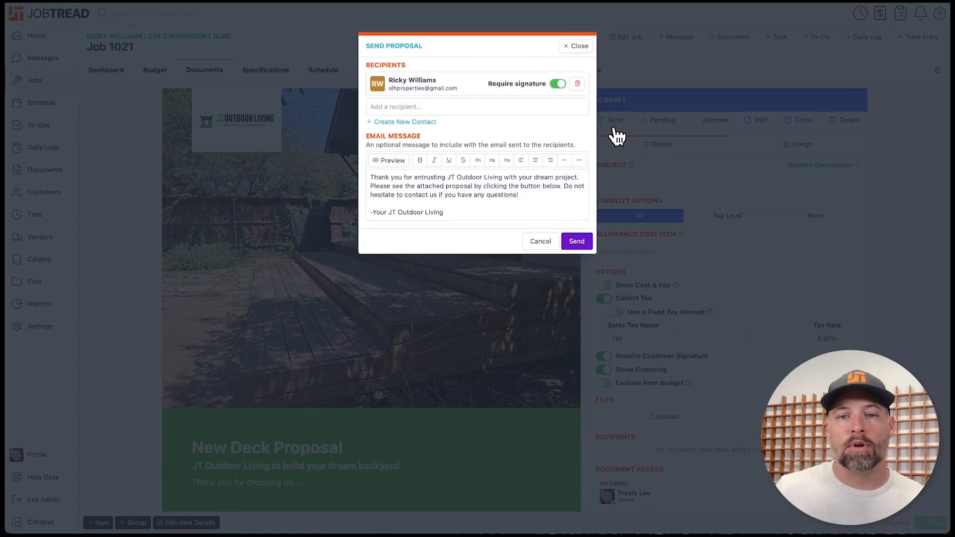
pyautogui.click(577, 242)
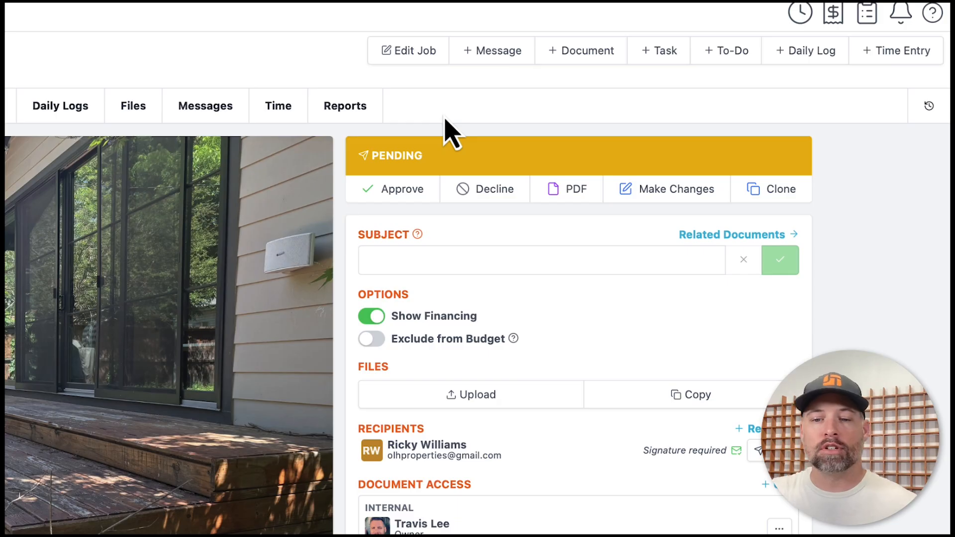
pyautogui.scroll(-5, 495, 458)
pyautogui.scroll(-6, 495, 458)
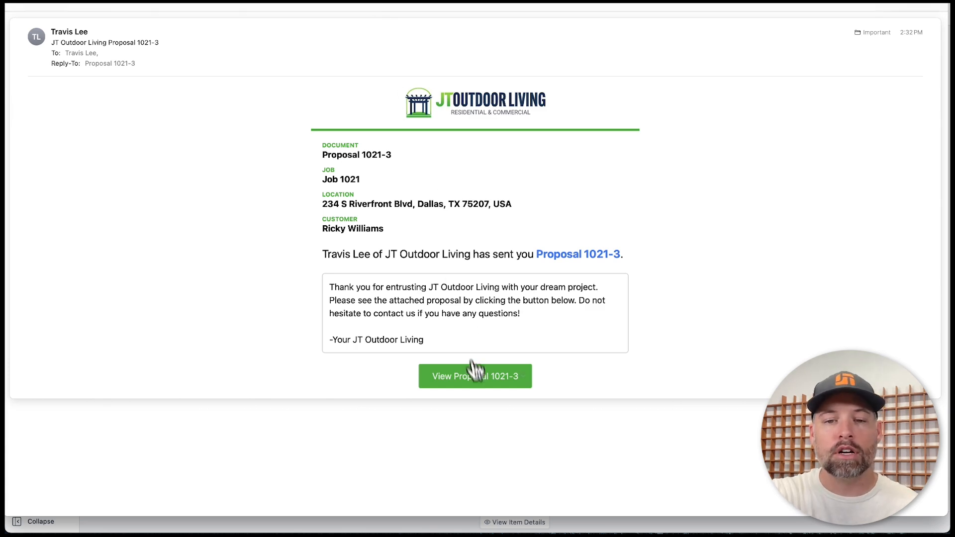
# - Open Proposal 1021-3 from the View Proposal link in the received email
pyautogui.click(475, 376)
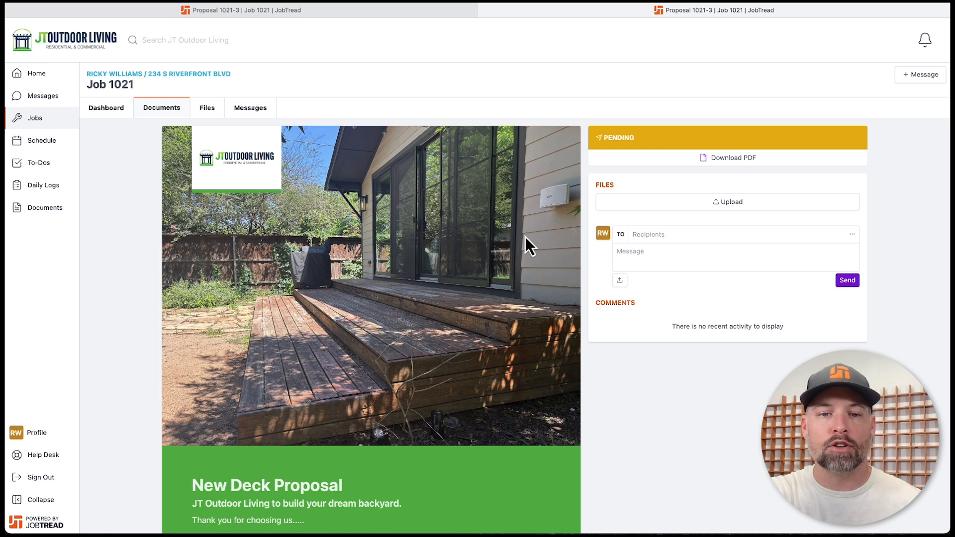
# - Select Deckorators Vista decking and, after trying ALX Cable Rail, ALX Contemporary Railing
pyautogui.scroll(-15, 525, 237)
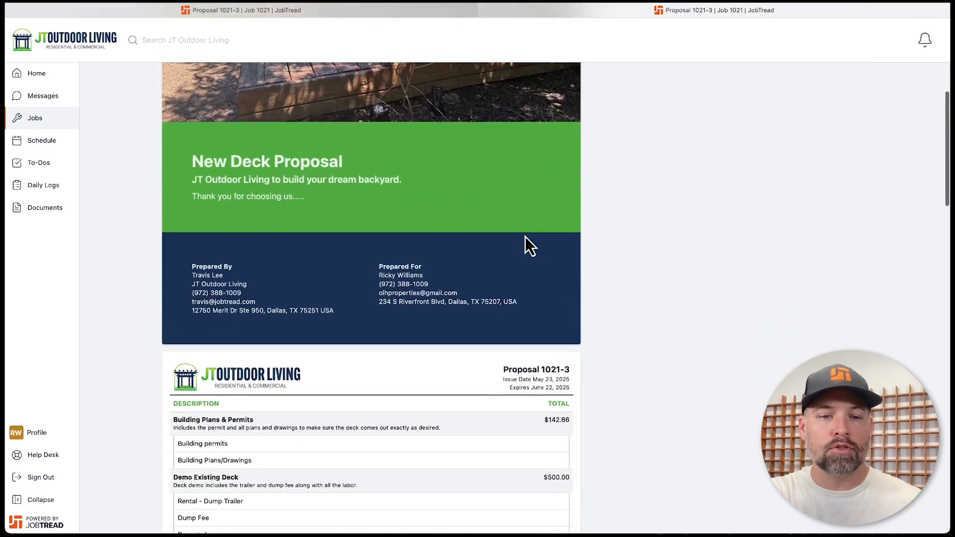
pyautogui.scroll(-5, 526, 240)
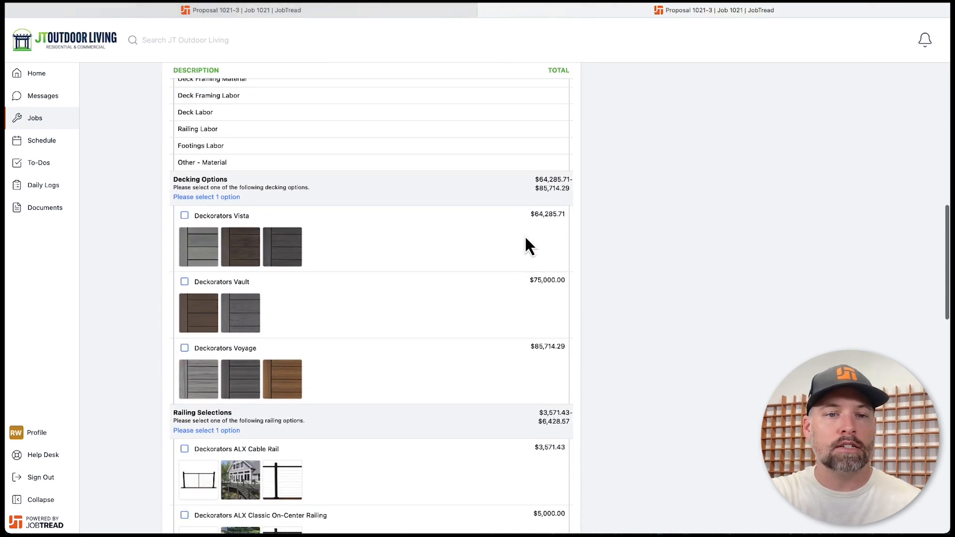
pyautogui.click(184, 217)
pyautogui.scroll(-2, 184, 219)
pyautogui.click(185, 341)
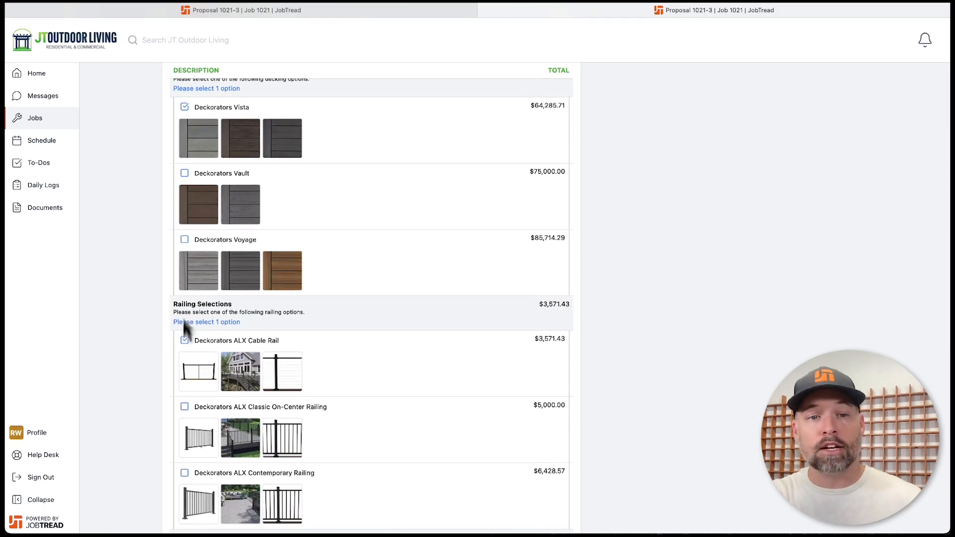
pyautogui.scroll(-4, 188, 246)
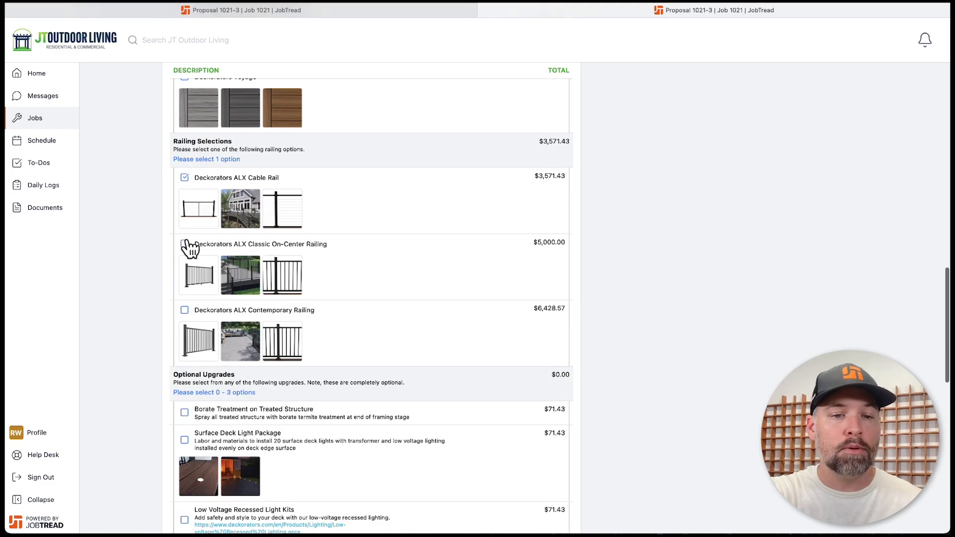
pyautogui.click(185, 309)
# - Add the Borate Treatment, Surface Deck Light Package and Low Voltage Recessed Light Kits upgrades
pyautogui.scroll(-1, 273, 373)
pyautogui.scroll(-3, 274, 373)
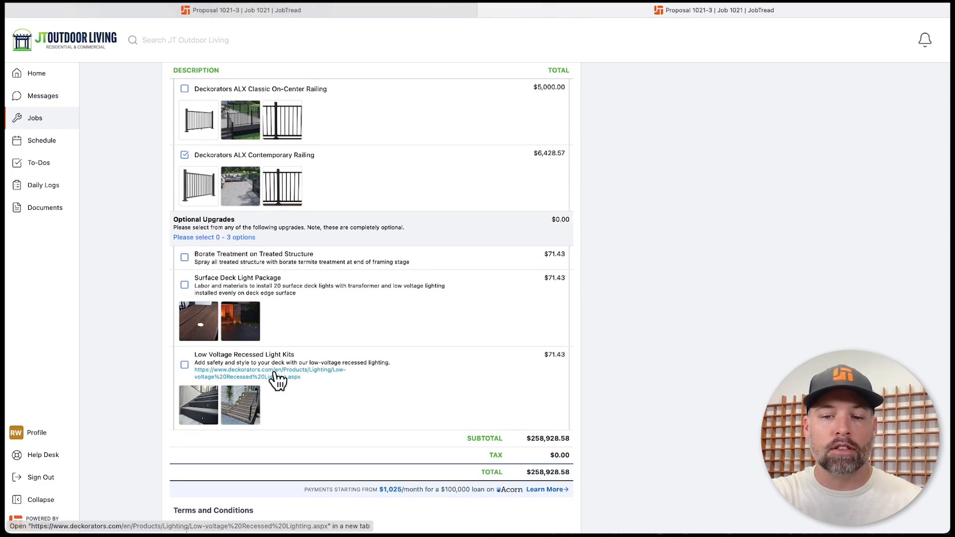
pyautogui.click(184, 258)
pyautogui.click(185, 285)
pyautogui.click(185, 366)
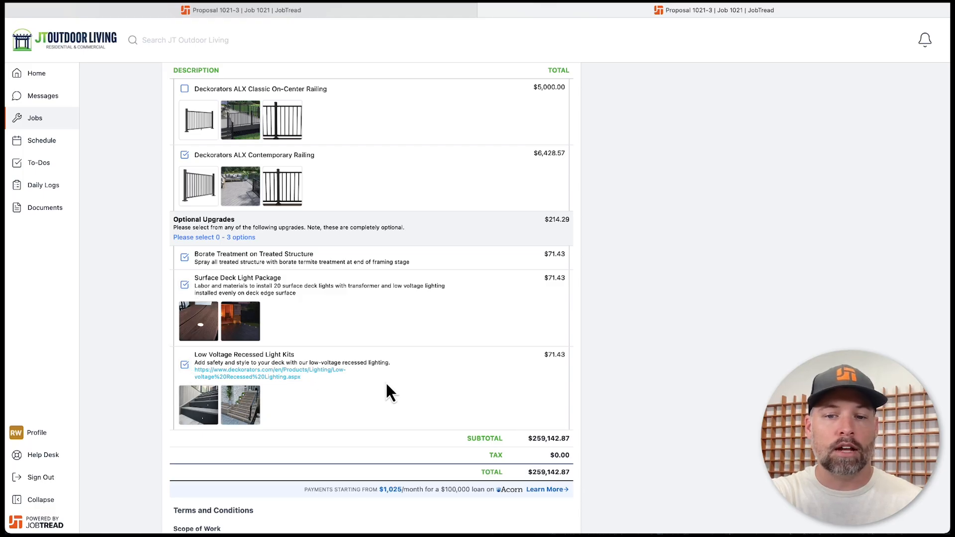
# - Draw the customer's signature and approve the proposal
pyautogui.scroll(-1, 386, 384)
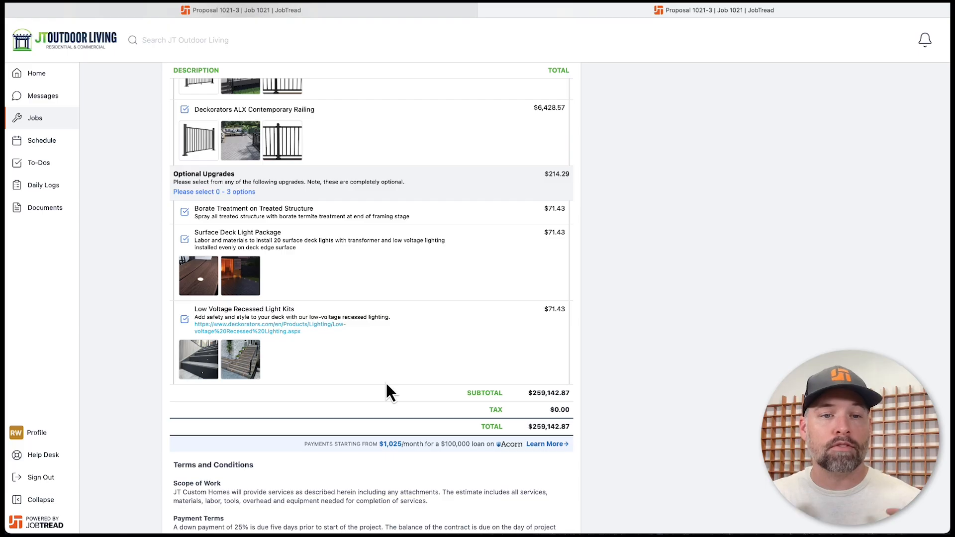
pyautogui.scroll(-3, 387, 385)
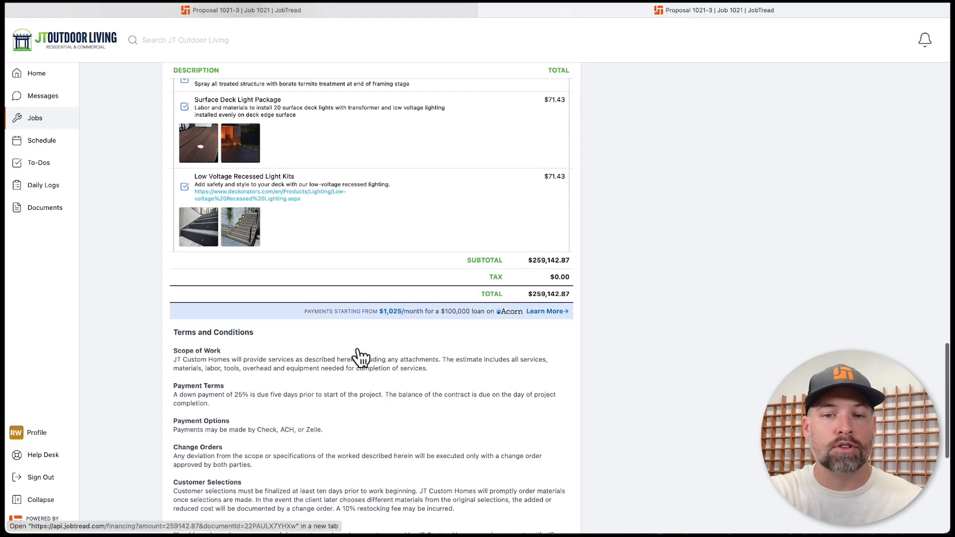
pyautogui.scroll(-4, 357, 350)
pyautogui.scroll(-3, 350, 350)
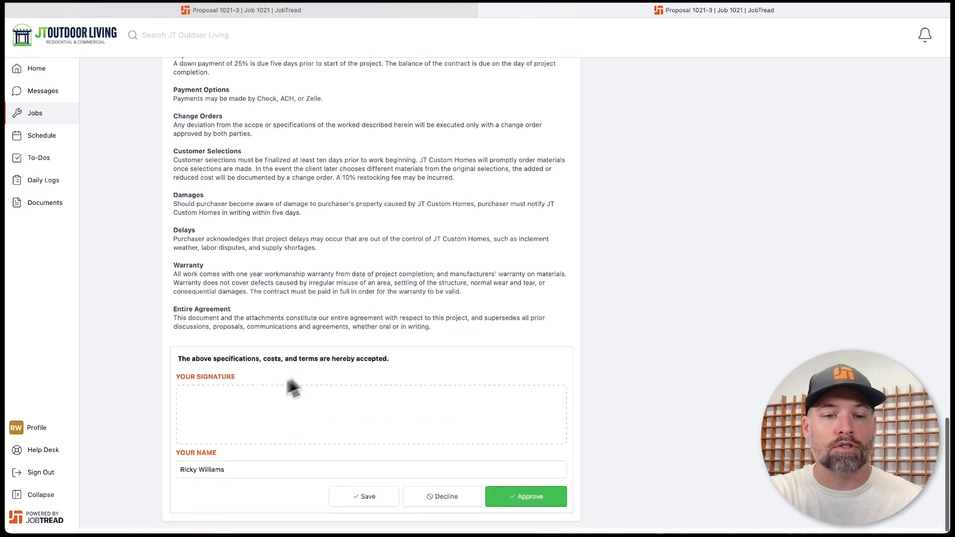
pyautogui.moveTo(231, 401)
pyautogui.mouseDown()
pyautogui.moveTo(308, 409)
pyautogui.moveTo(355, 427)
pyautogui.mouseUp()
pyautogui.click(526, 501)
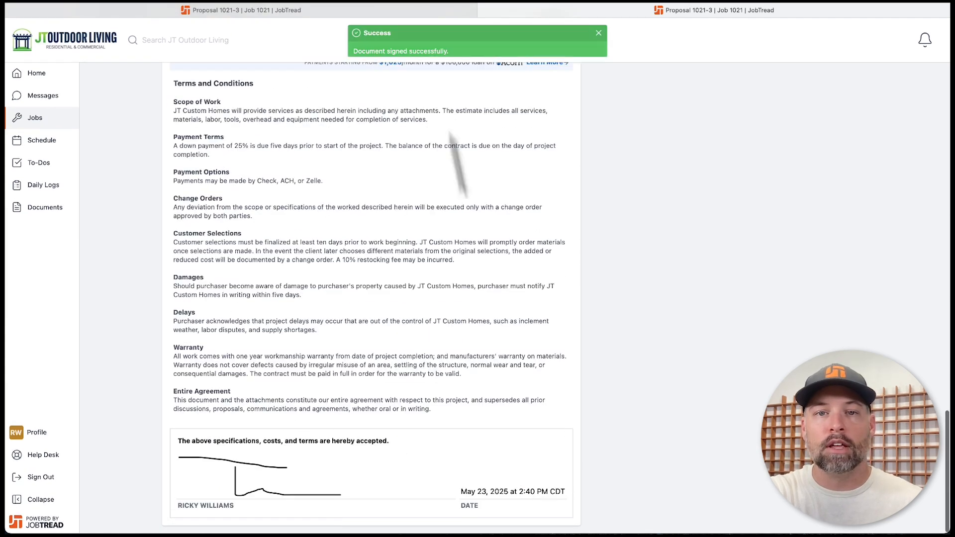
# - Close the signing tab and review Job 1021's budget of approved cost-group prices
pyautogui.click(484, 10)
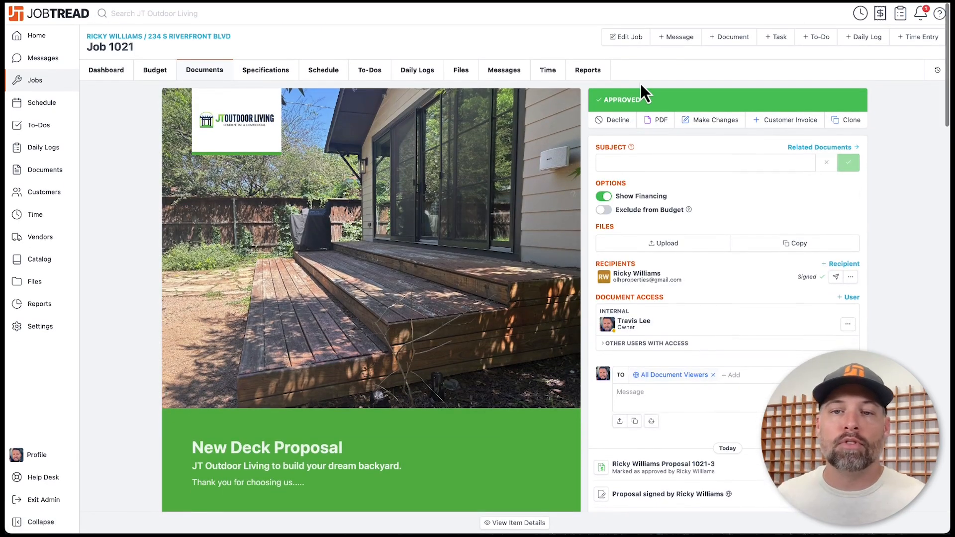
pyautogui.click(92, 65)
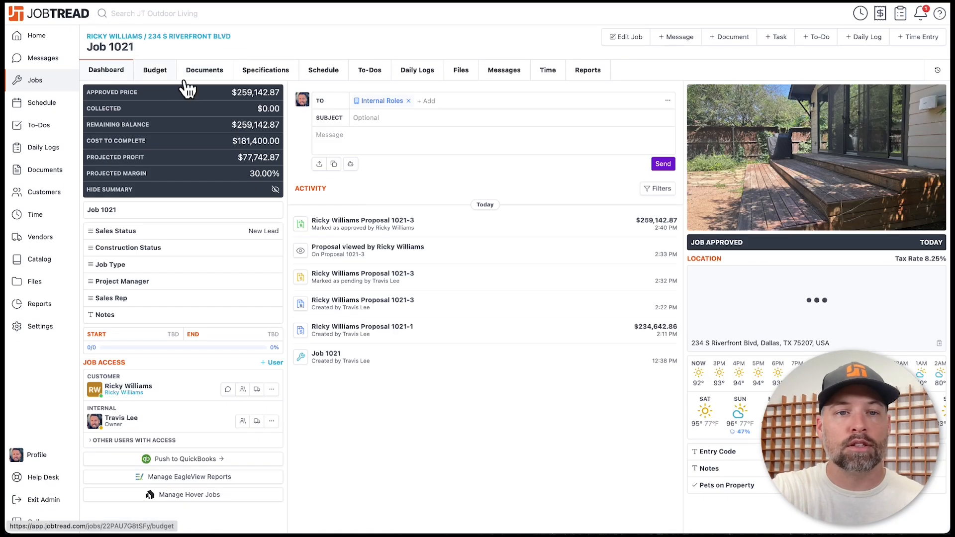
pyautogui.click(157, 72)
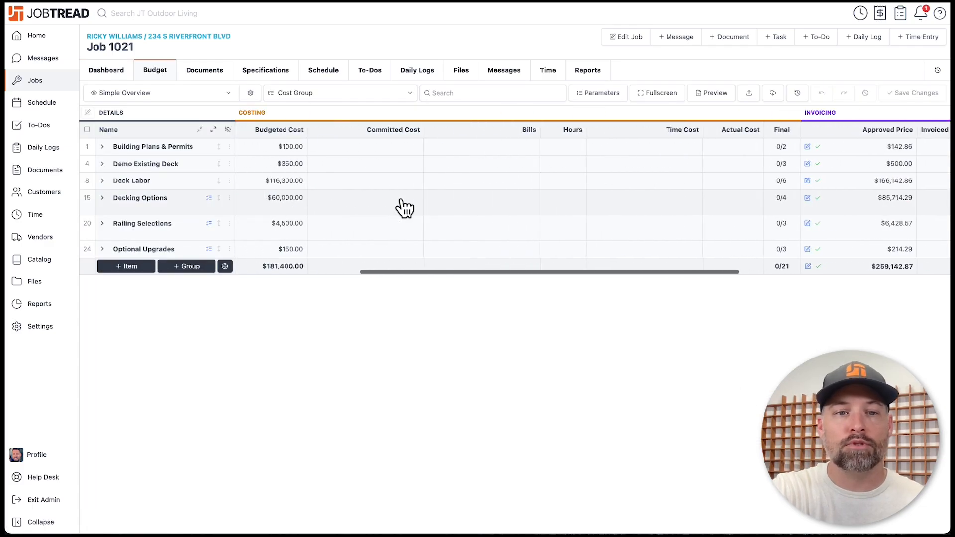
pyautogui.hscroll(10, 590, 197)
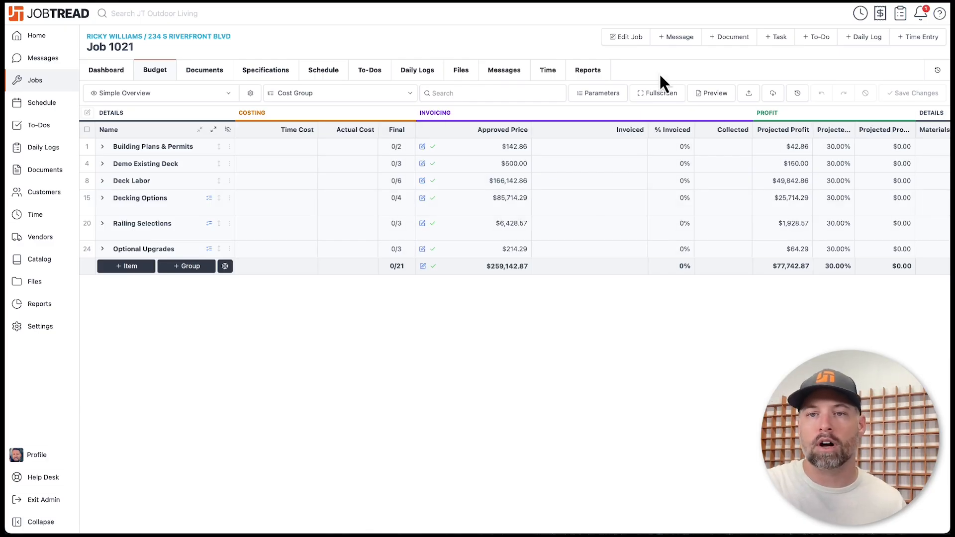
# - Start a Deposit document billing 40% of every cost group, then close it without creating
pyautogui.click(735, 39)
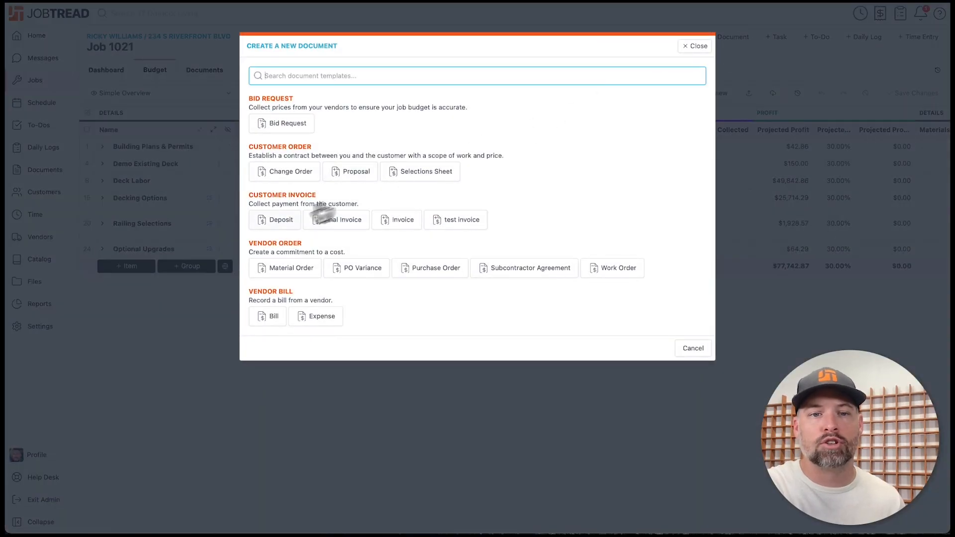
pyautogui.click(274, 224)
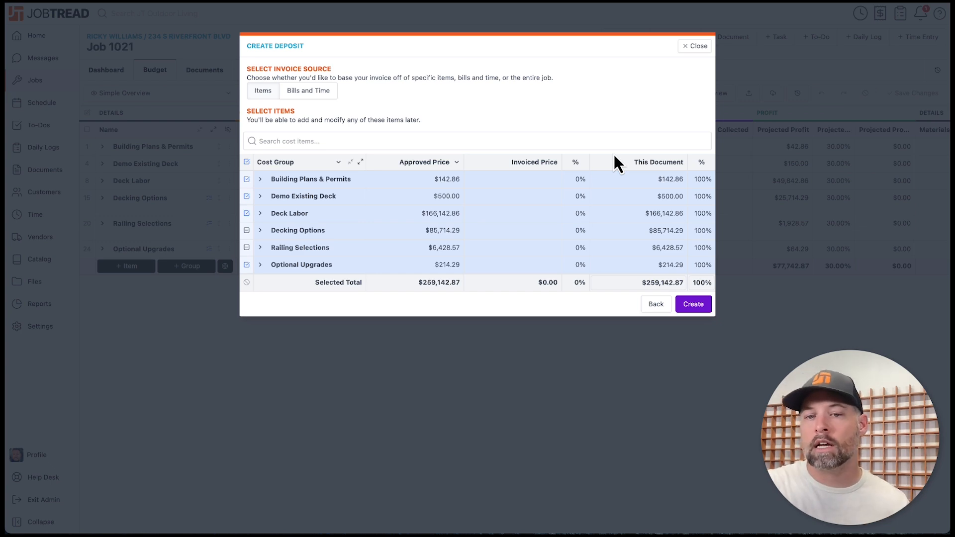
pyautogui.click(703, 287)
pyautogui.write('40')
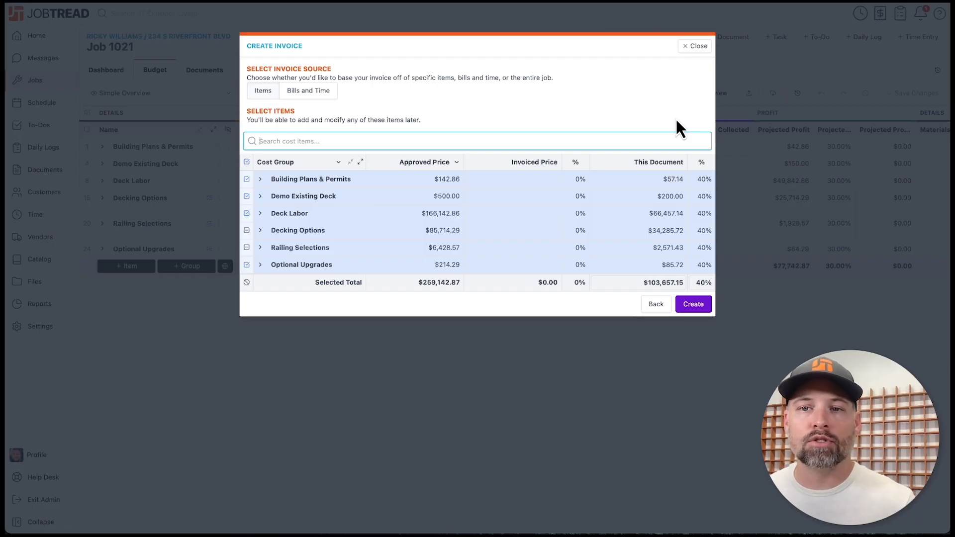
pyautogui.click(696, 47)
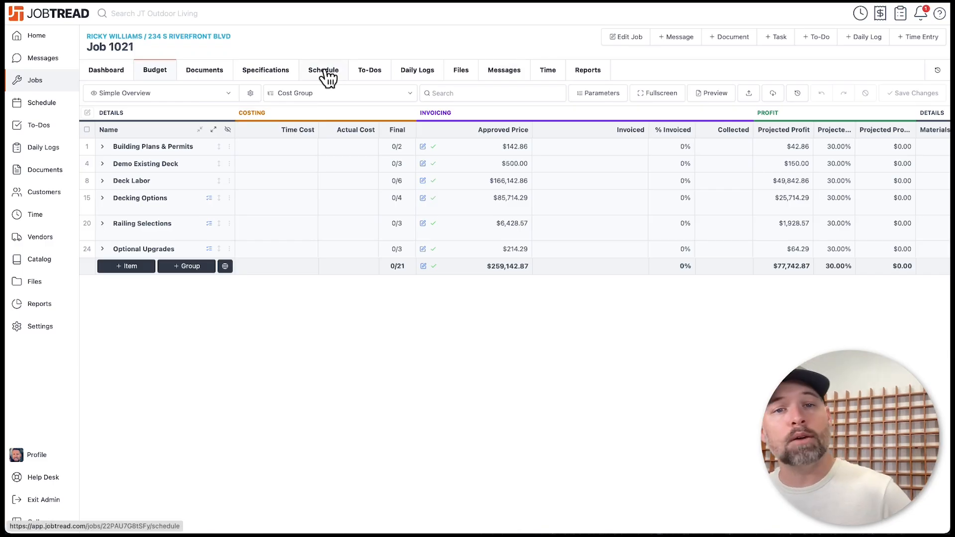
# - Show Job 1021's schedule as a Gantt chart
pyautogui.click(324, 76)
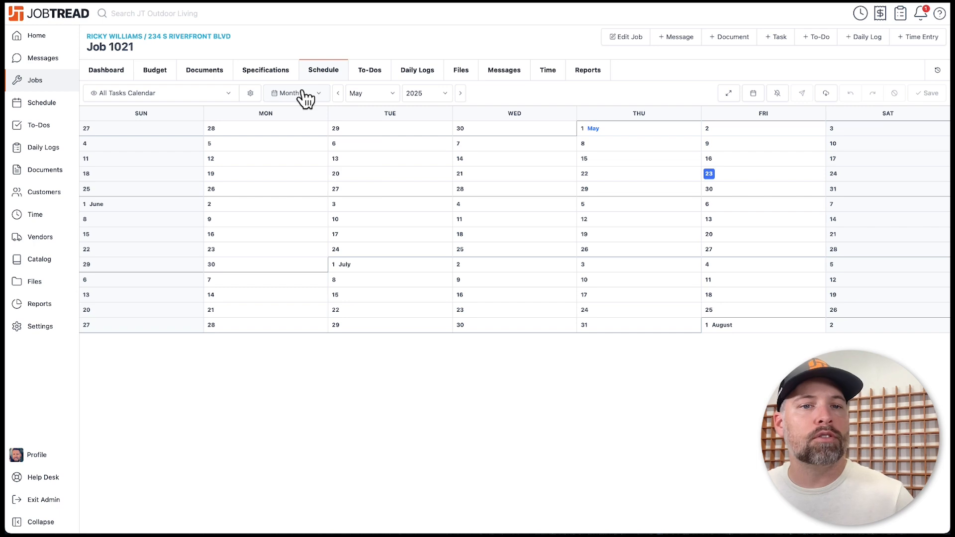
pyautogui.click(300, 95)
pyautogui.click(301, 134)
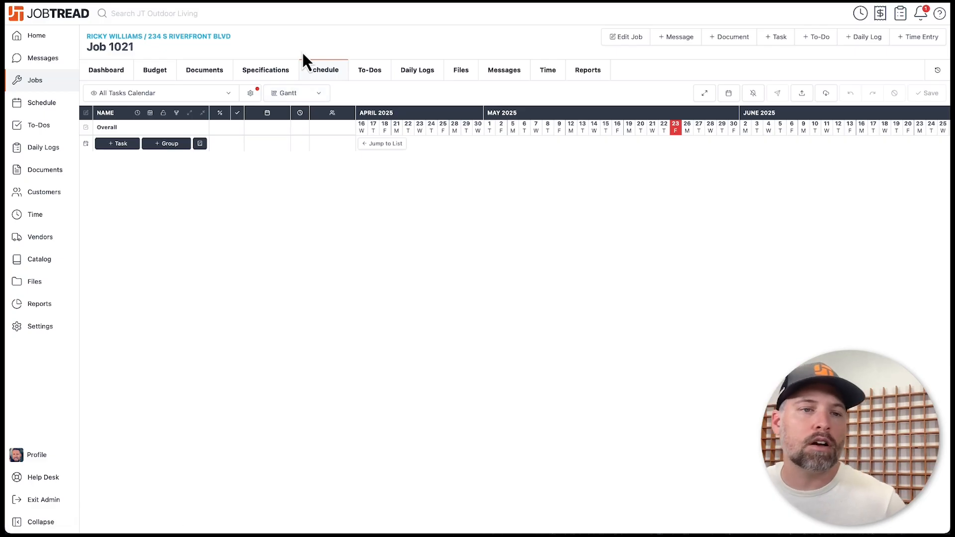
# - On the company-wide schedule, start a new task on Thursday, May 1
pyautogui.click(48, 105)
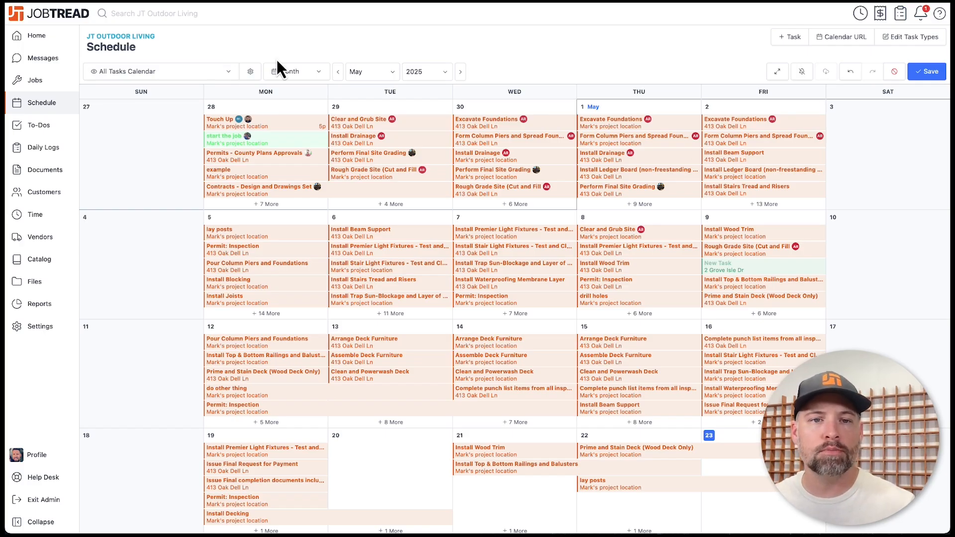
pyautogui.moveTo(688, 112)
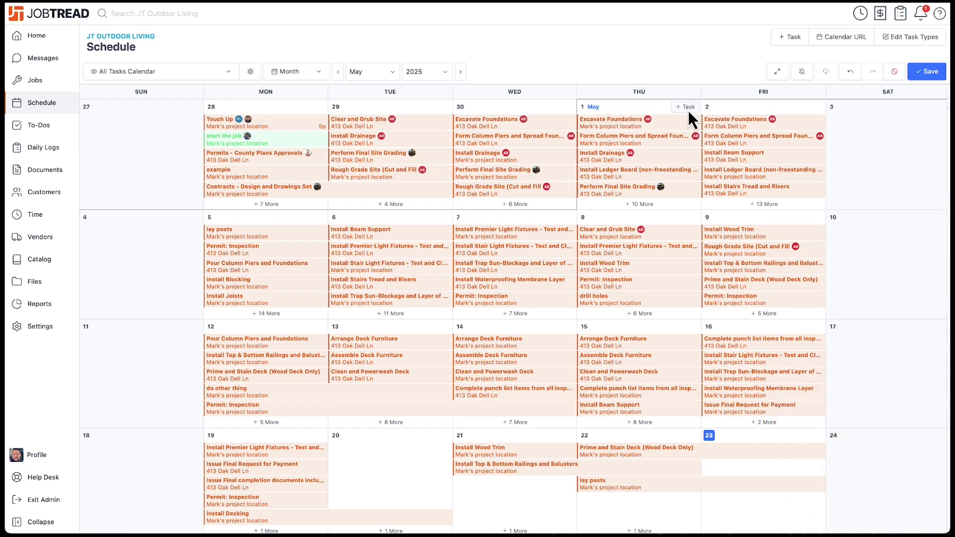
pyautogui.click(688, 107)
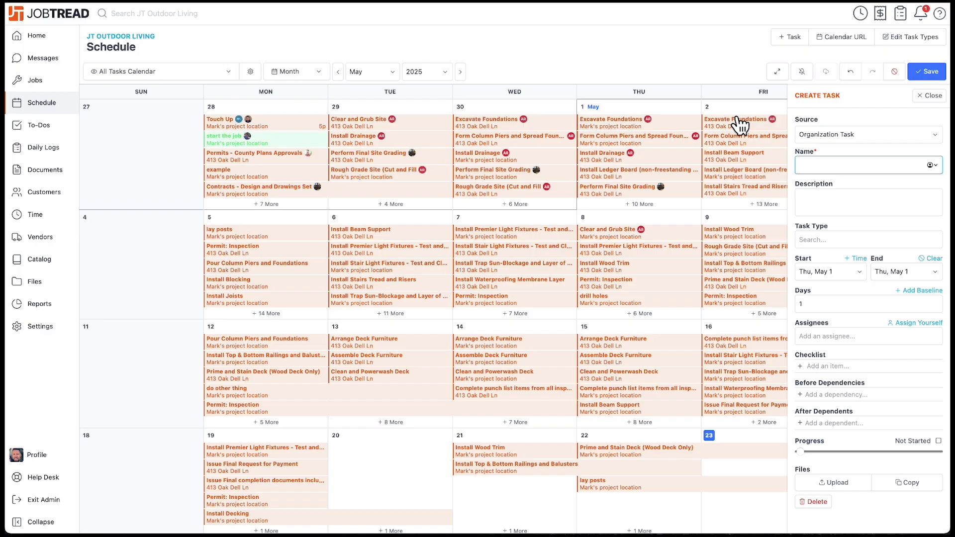
# - Check the Task Type list, then discard the new task form
pyautogui.click(827, 239)
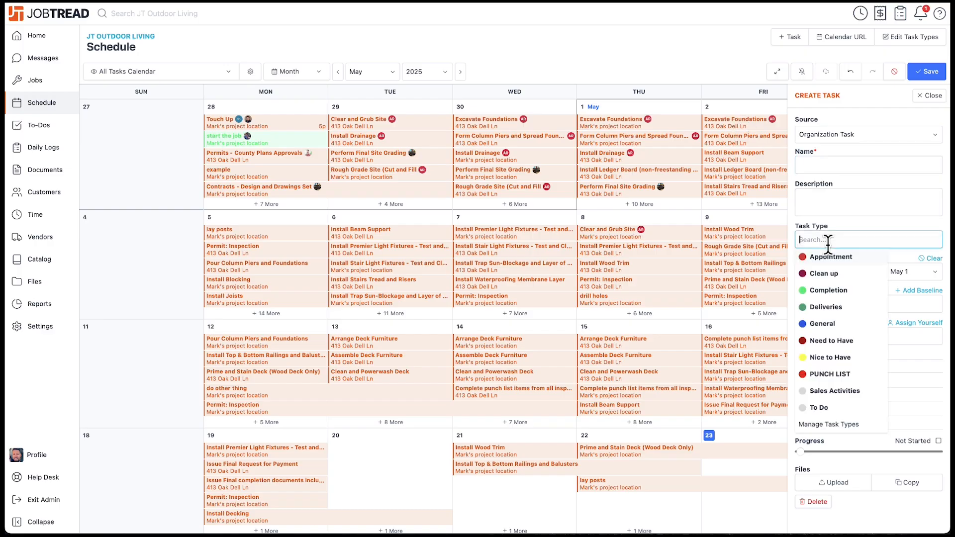
pyautogui.click(945, 232)
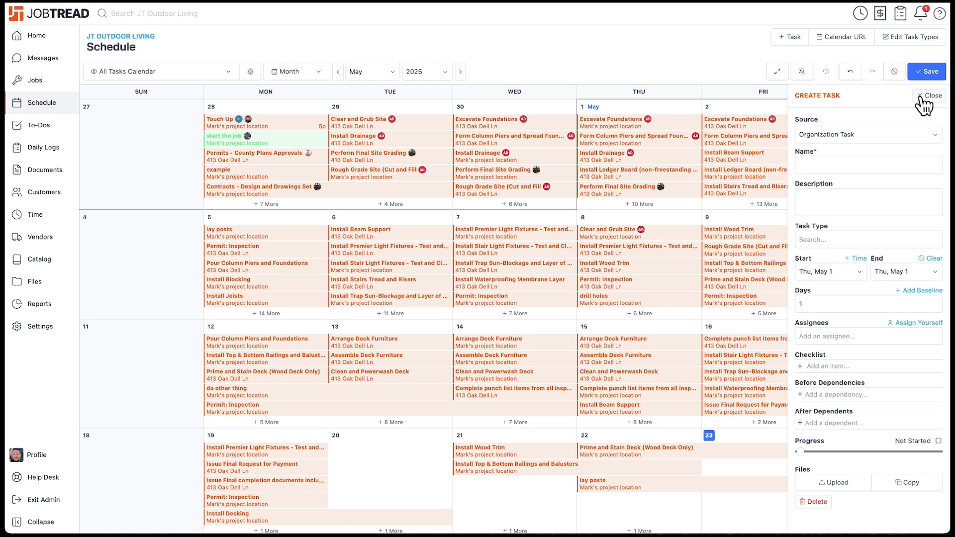
pyautogui.click(936, 97)
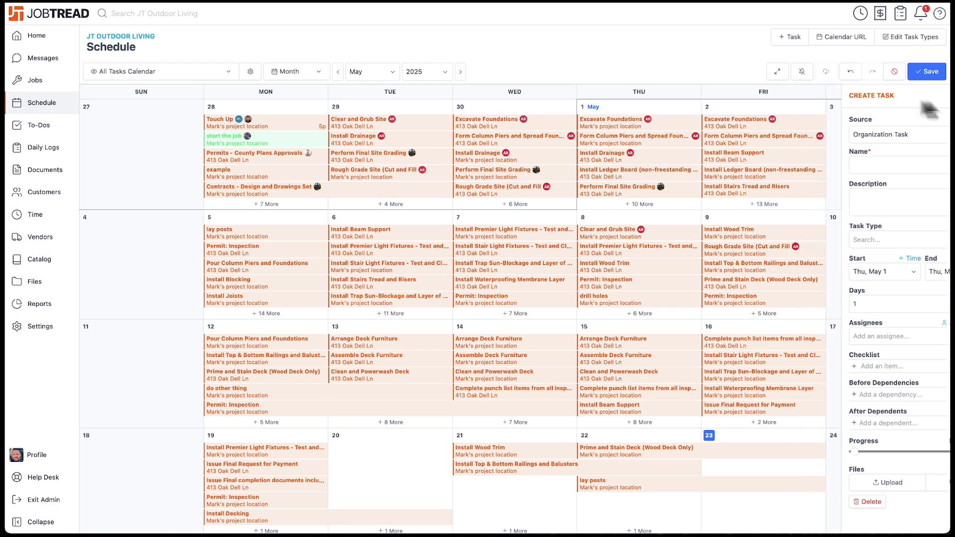
# - Open View Settings and inspect the All Types and All Assignments filters
pyautogui.click(251, 72)
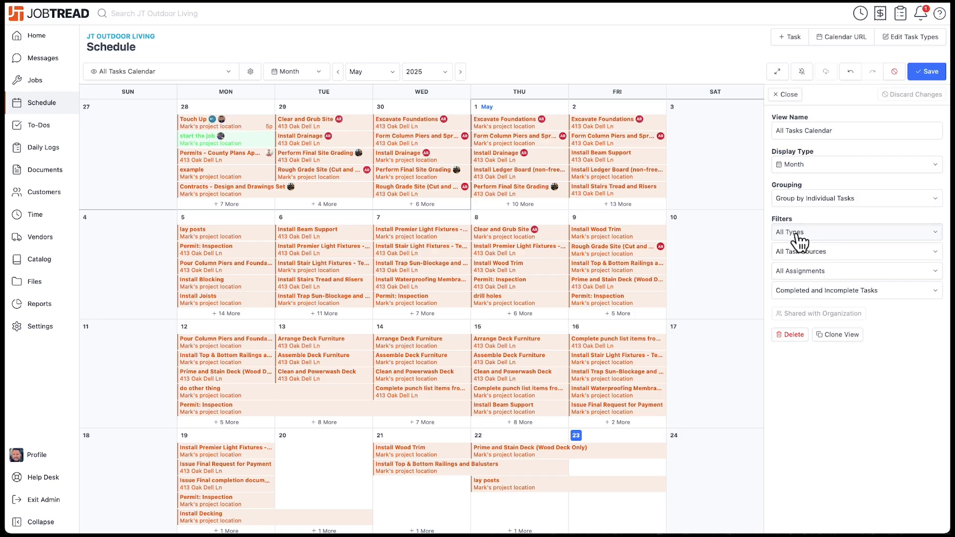
pyautogui.click(793, 232)
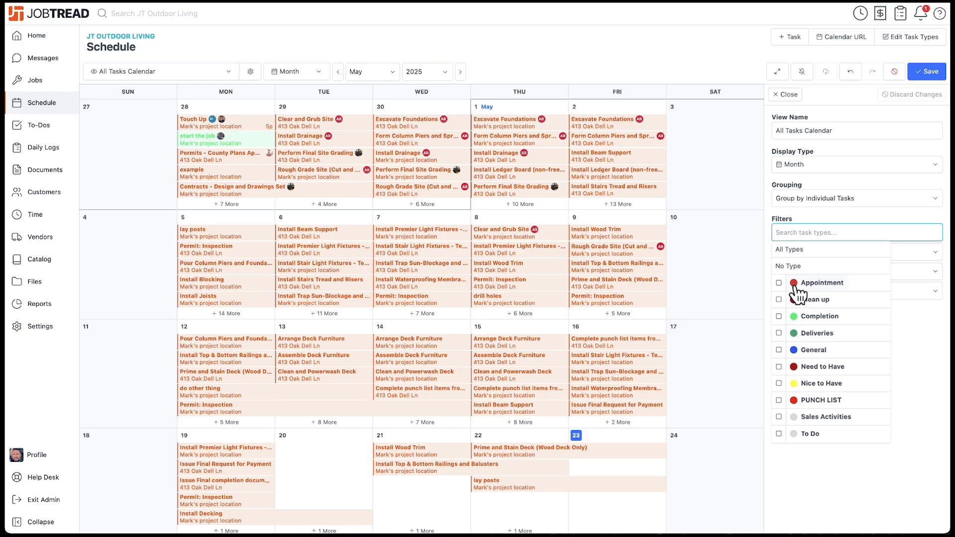
pyautogui.click(902, 316)
pyautogui.click(815, 274)
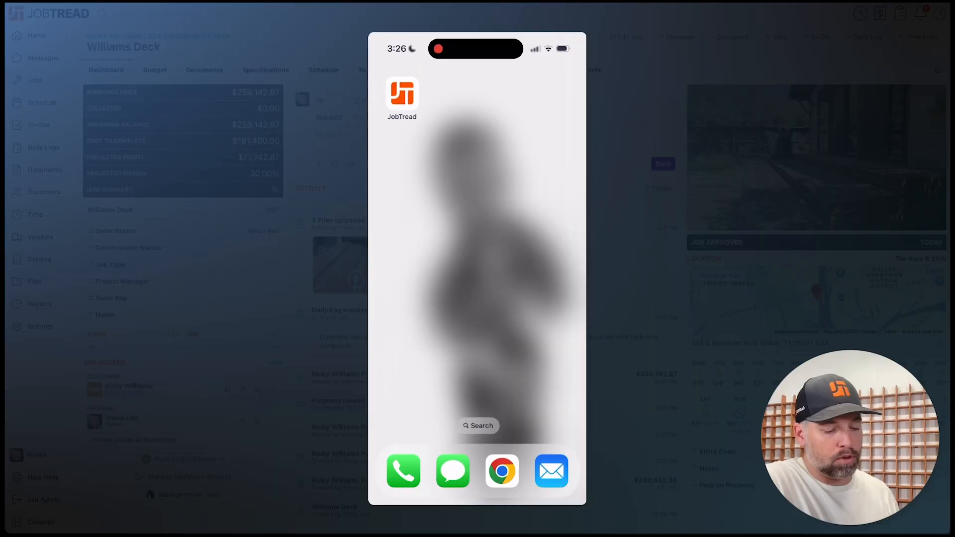
# - In the mobile app, start a Williams Deck daily log and dictate notes on the rotting deck
pyautogui.click(399, 94)
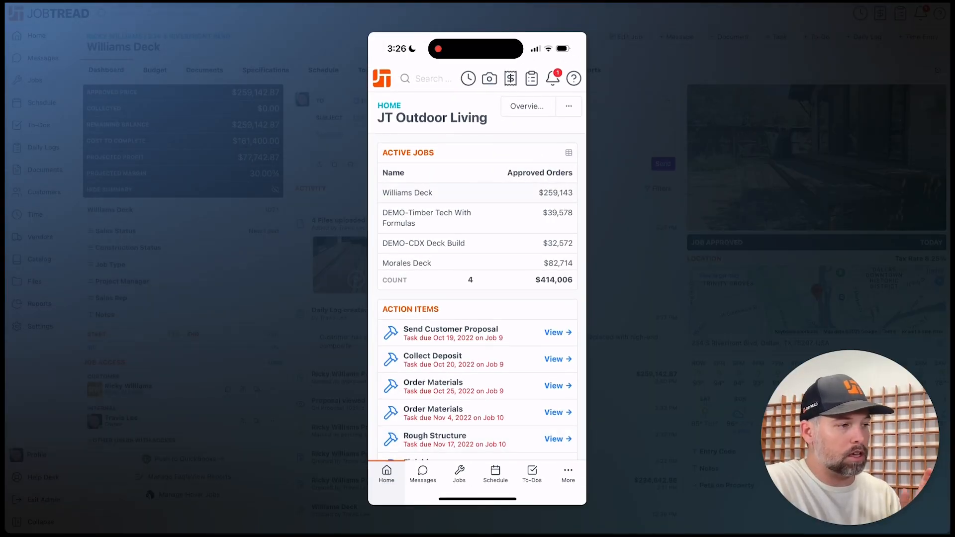
pyautogui.click(407, 193)
pyautogui.click(531, 78)
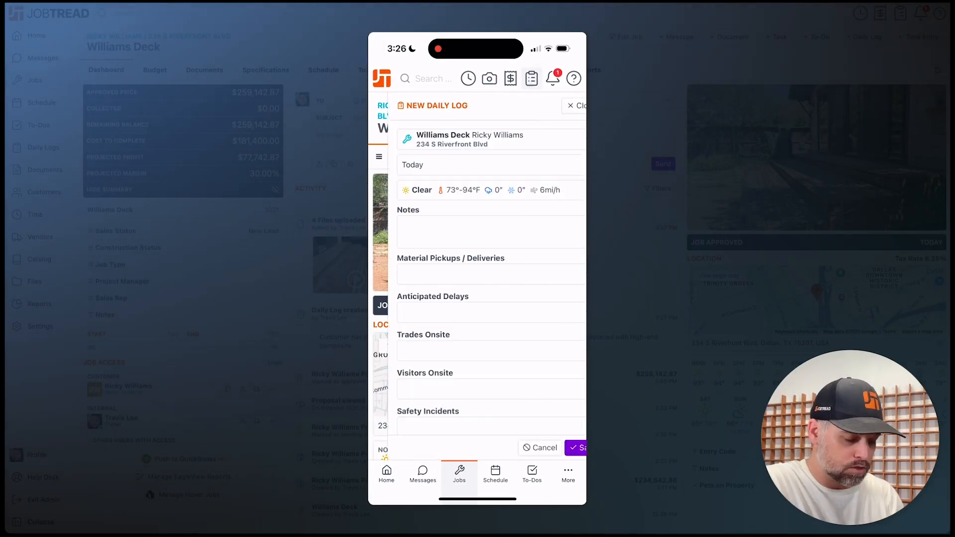
pyautogui.click(476, 232)
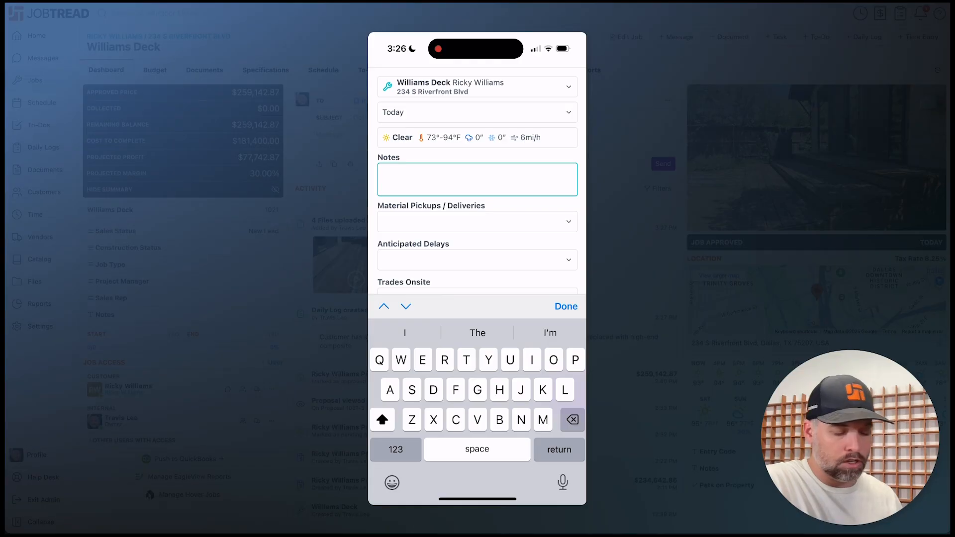
pyautogui.click(563, 482)
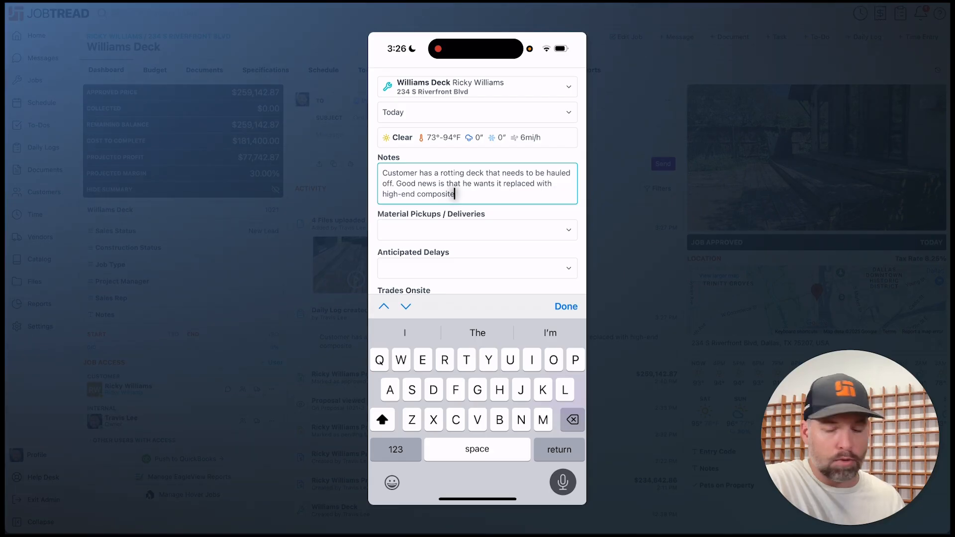
pyautogui.click(566, 307)
pyautogui.scroll(-2, 477, 348)
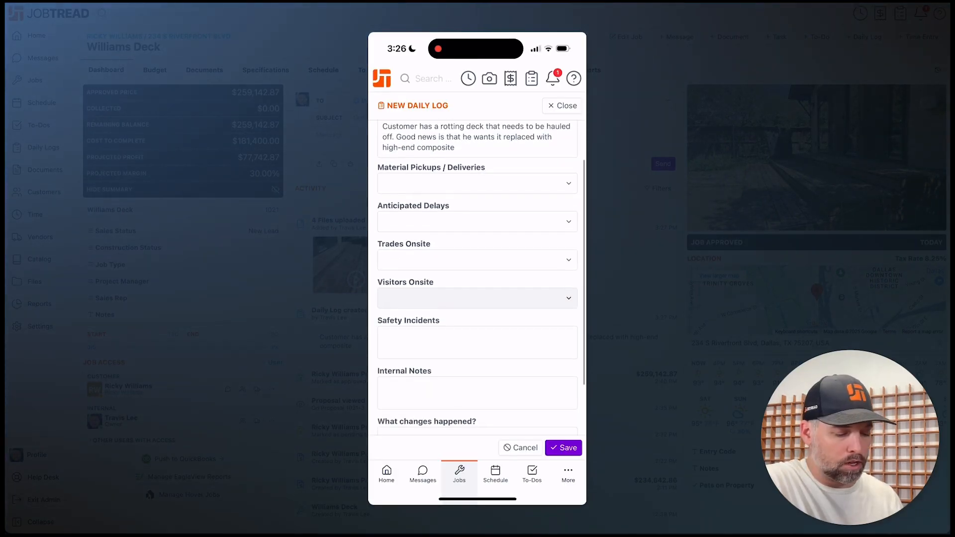
# - Dictate internal notes about the Traeger grill and brisket, then open the camera under Files
pyautogui.click(478, 392)
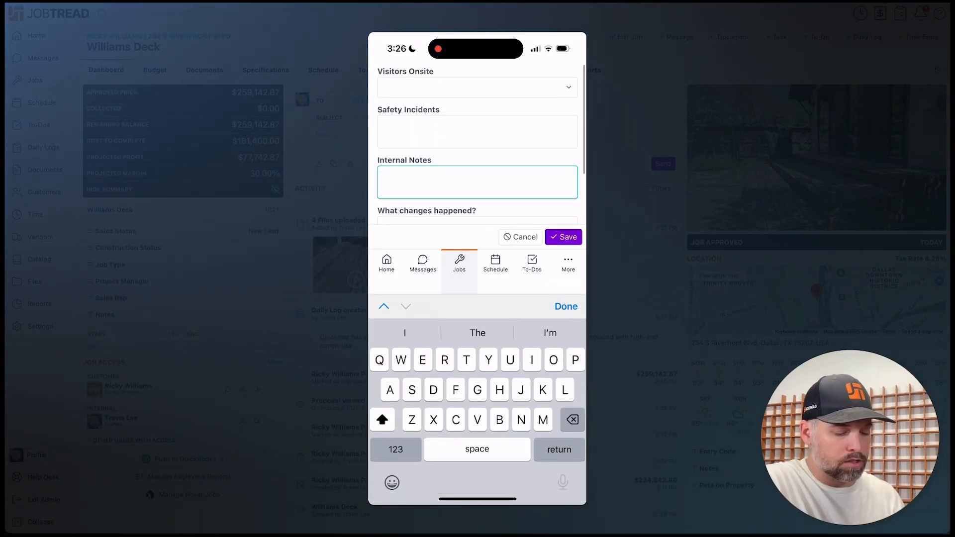
pyautogui.click(563, 482)
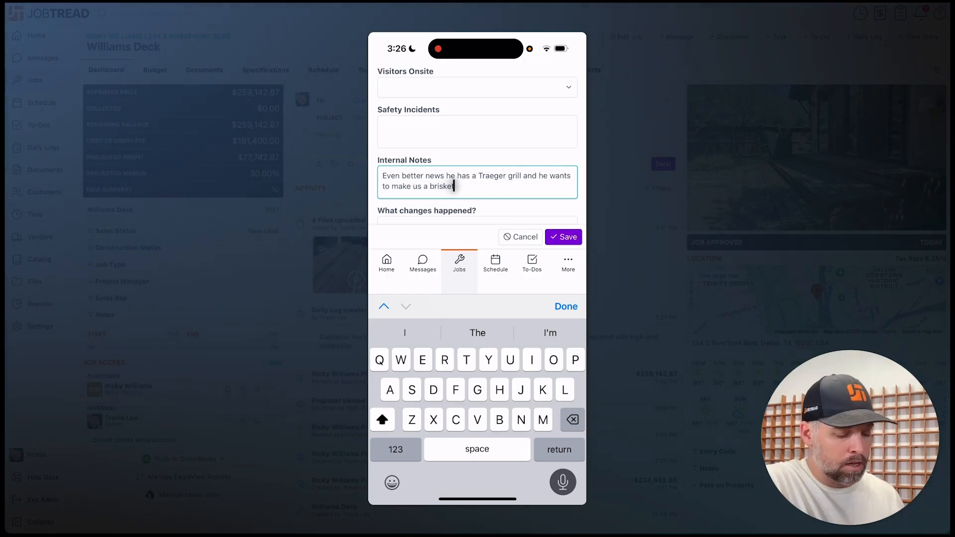
pyautogui.click(566, 306)
pyautogui.scroll(-3, 478, 278)
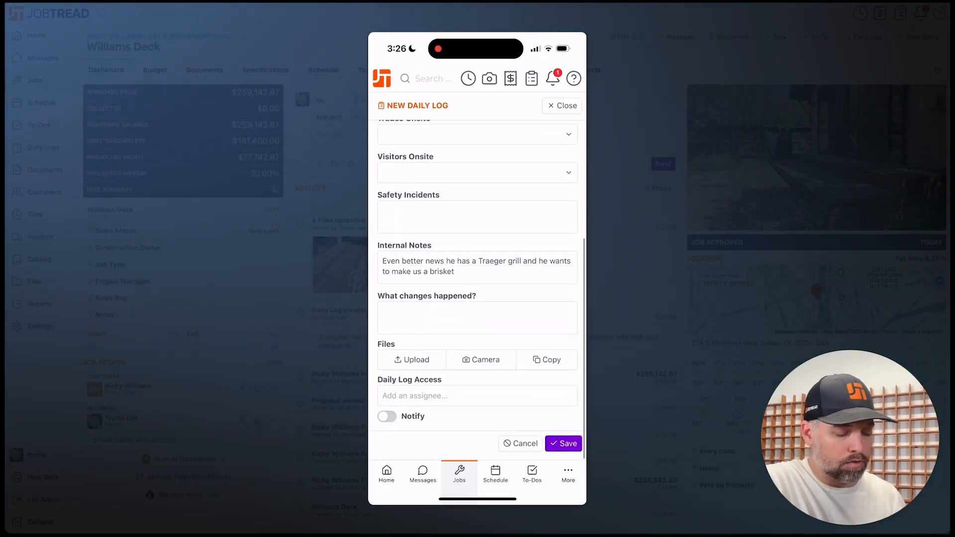
pyautogui.click(480, 364)
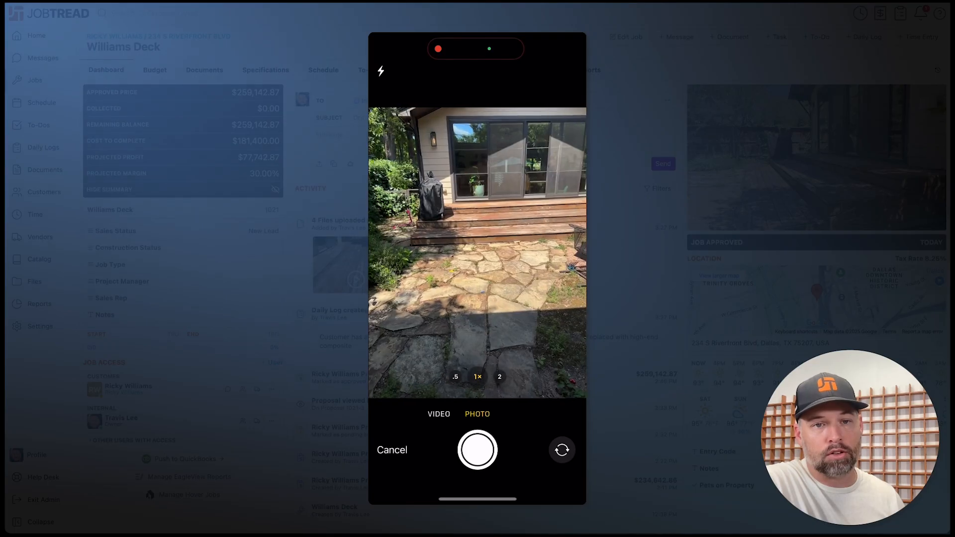
# - Take and keep a patio photo, a deck close-up and a selfie for the daily log
pyautogui.click(477, 449)
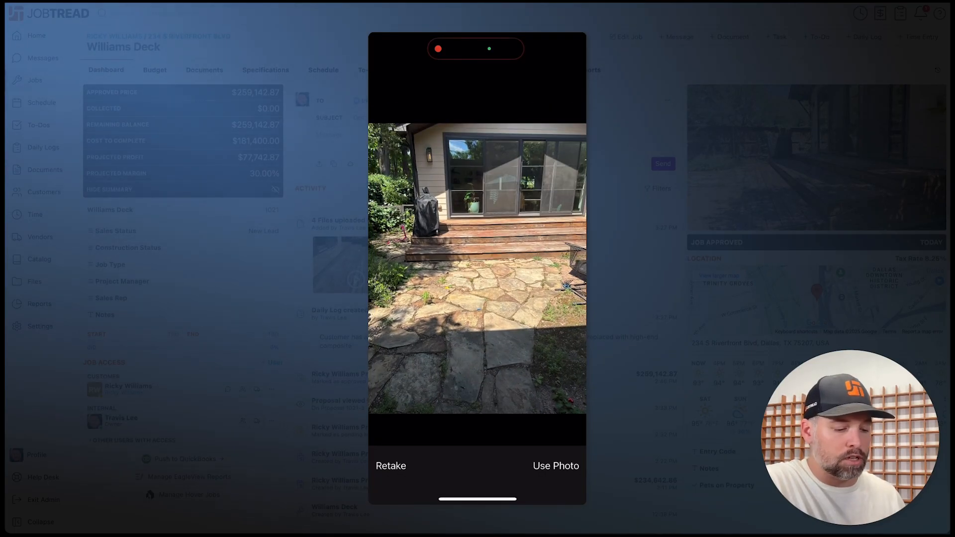
pyautogui.click(556, 466)
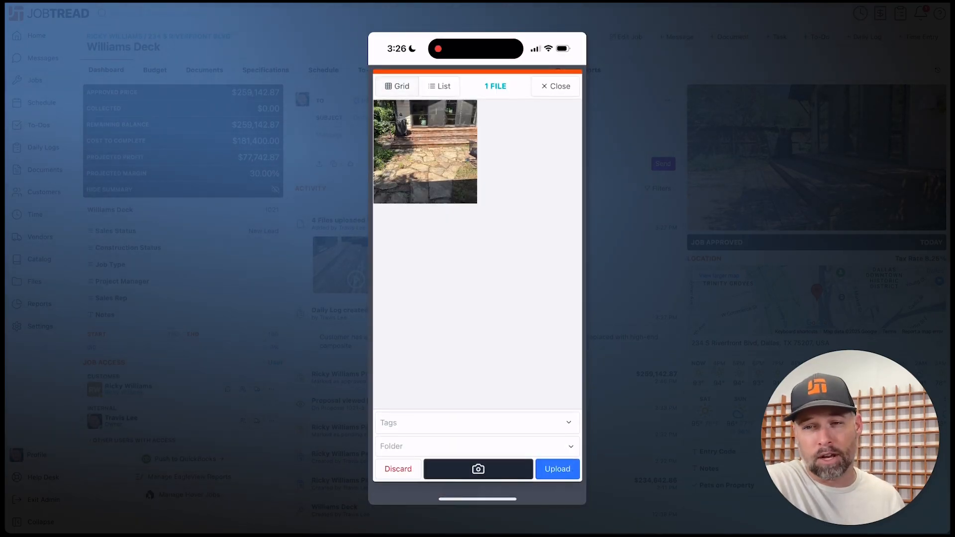
pyautogui.click(477, 469)
pyautogui.click(478, 451)
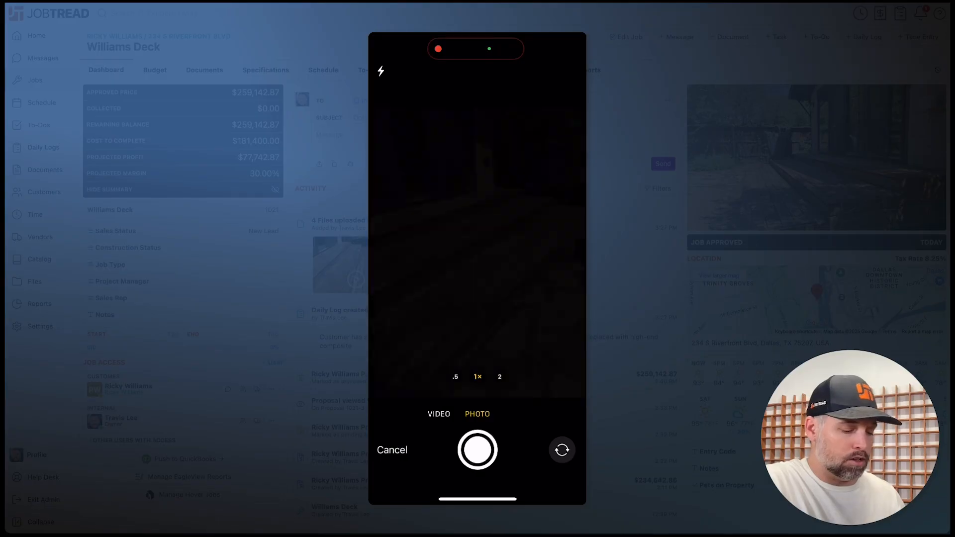
pyautogui.click(555, 465)
pyautogui.click(478, 469)
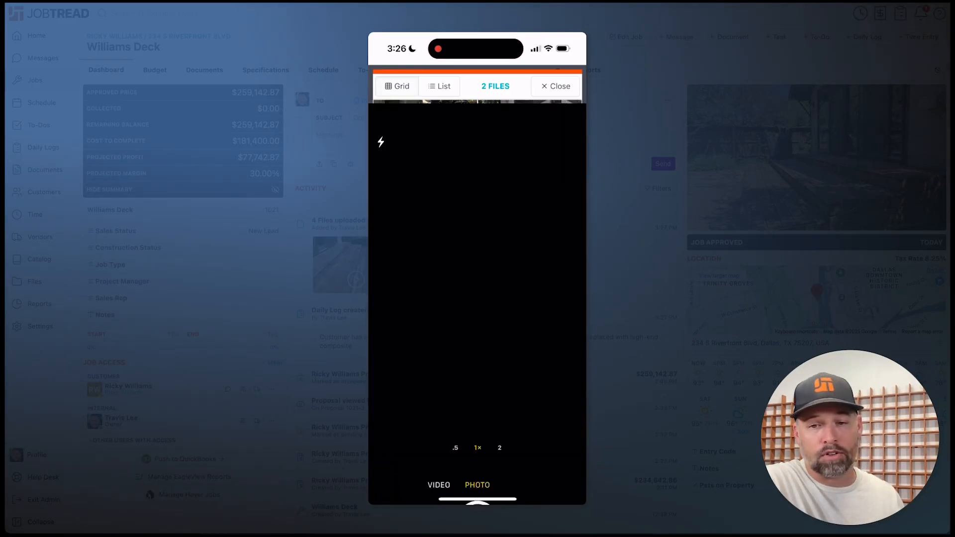
pyautogui.click(562, 450)
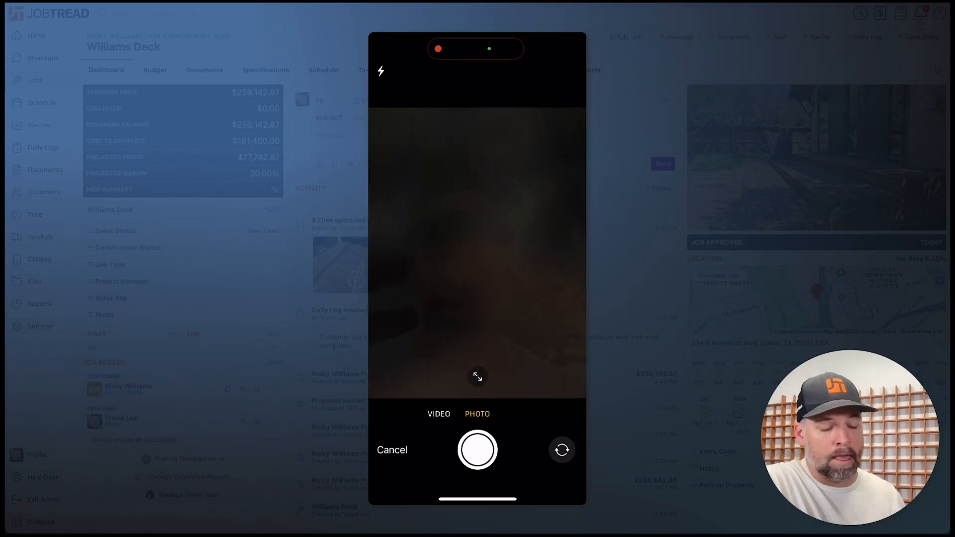
pyautogui.click(478, 450)
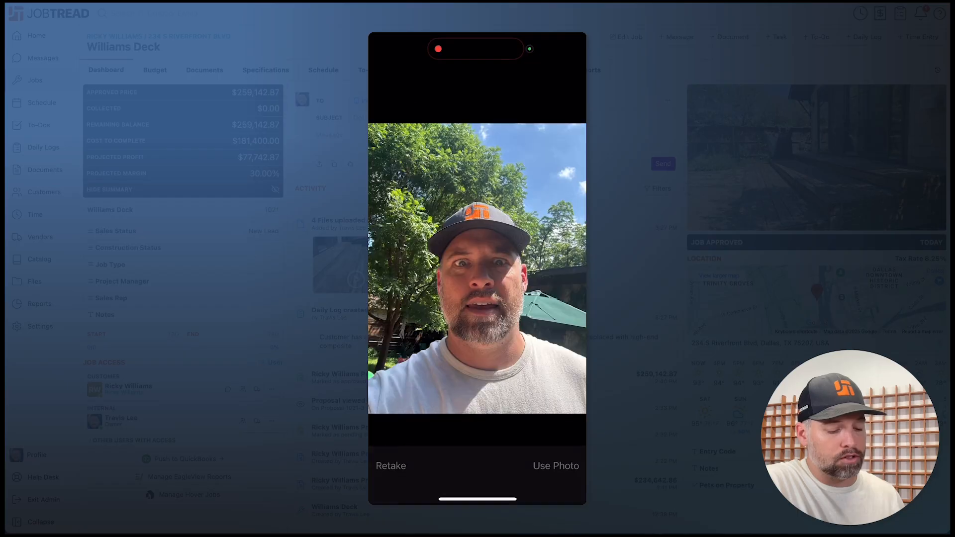
pyautogui.click(556, 465)
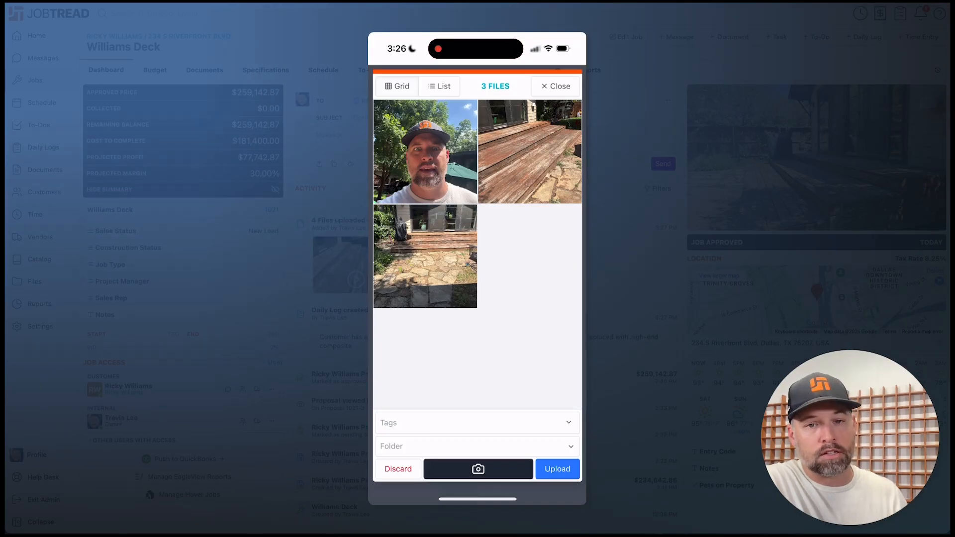
# - Record and keep a deck video, upload all four files and save the daily log
pyautogui.click(478, 469)
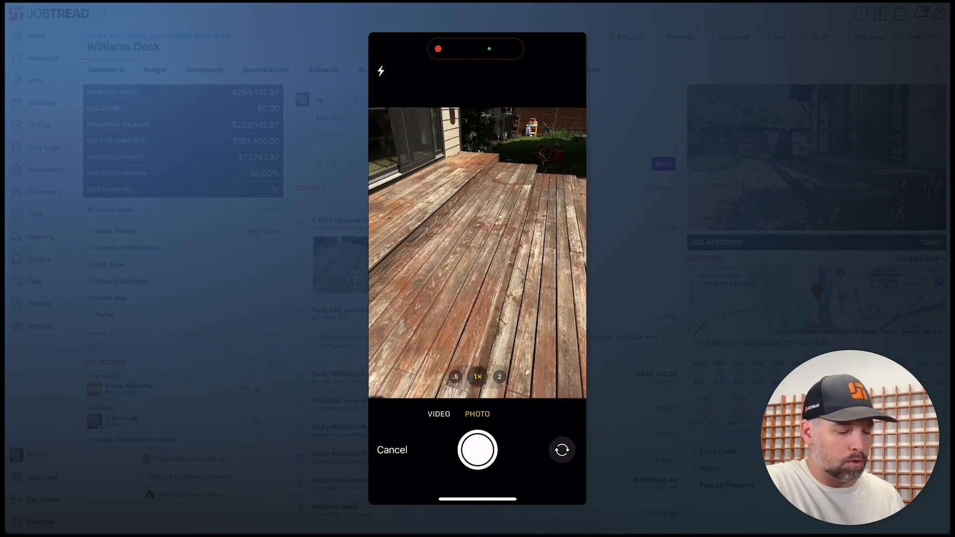
pyautogui.click(438, 414)
pyautogui.click(477, 450)
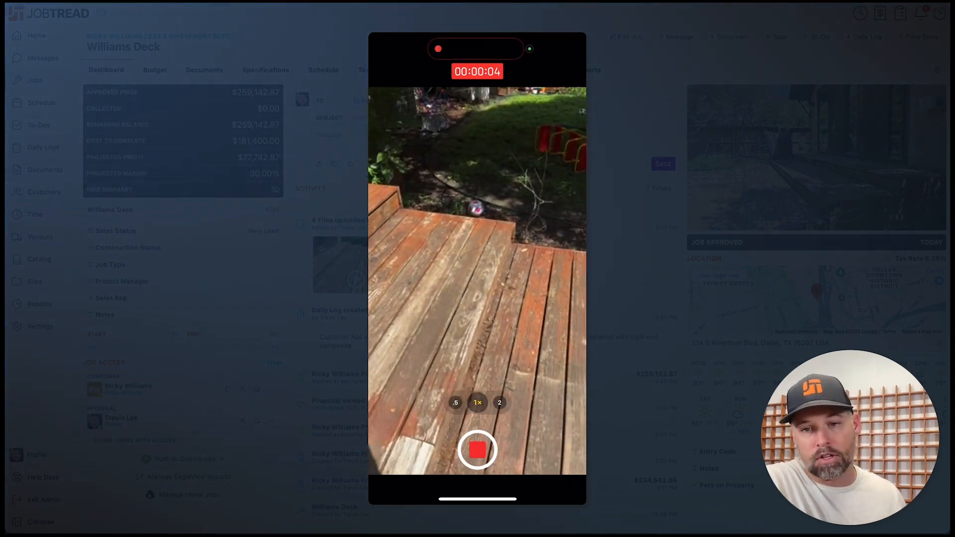
pyautogui.click(477, 450)
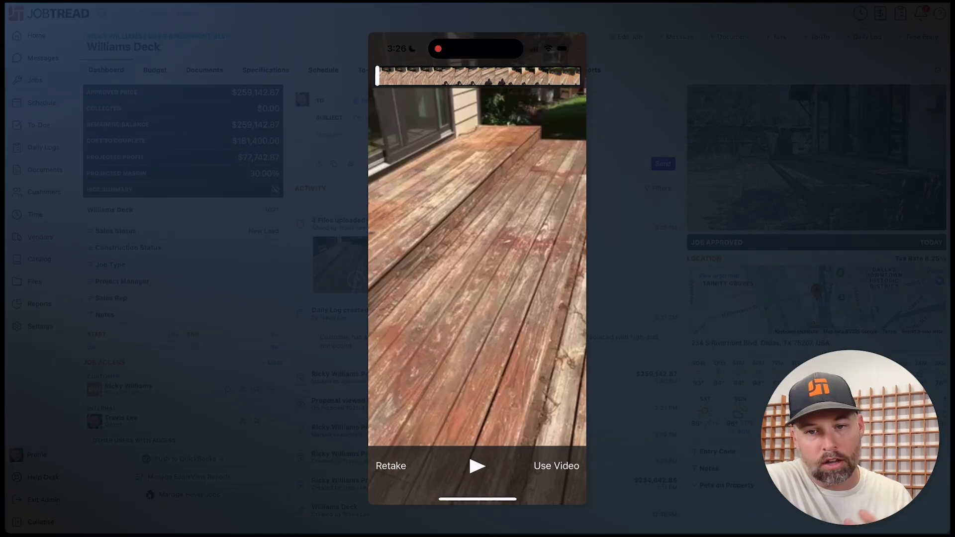
pyautogui.click(533, 463)
pyautogui.click(558, 469)
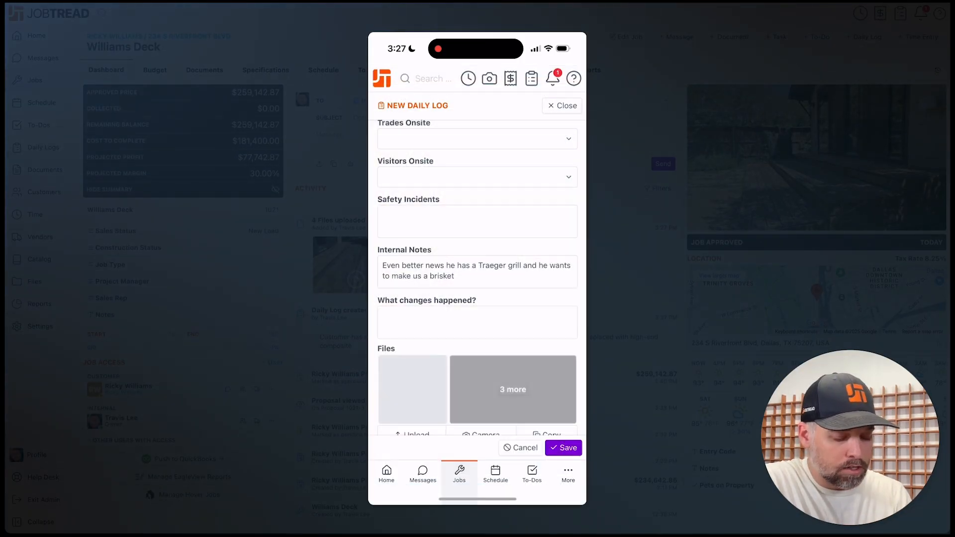
pyautogui.click(563, 448)
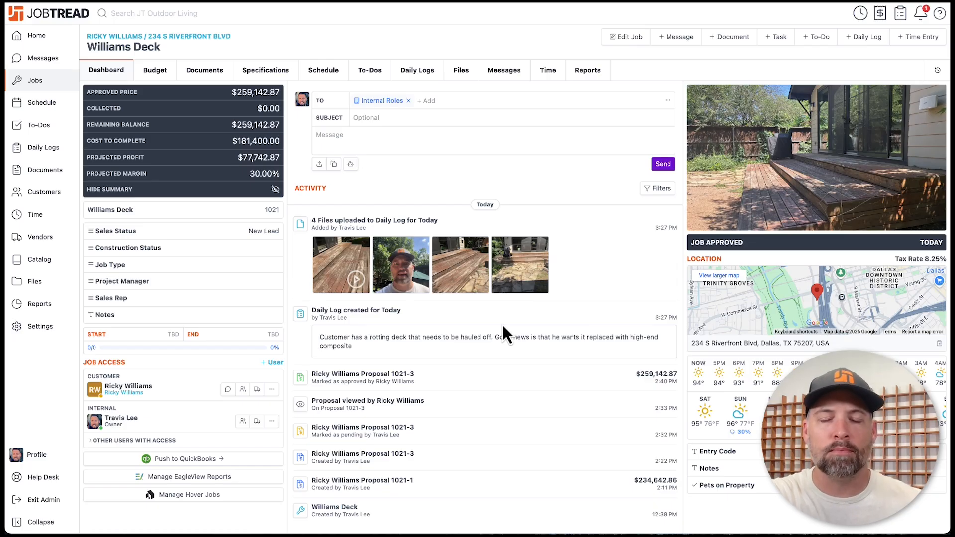
# - Show the Williams Deck job's files, viewing the daily log photos and video as a list, then a grid
pyautogui.scroll(-1, 402, 377)
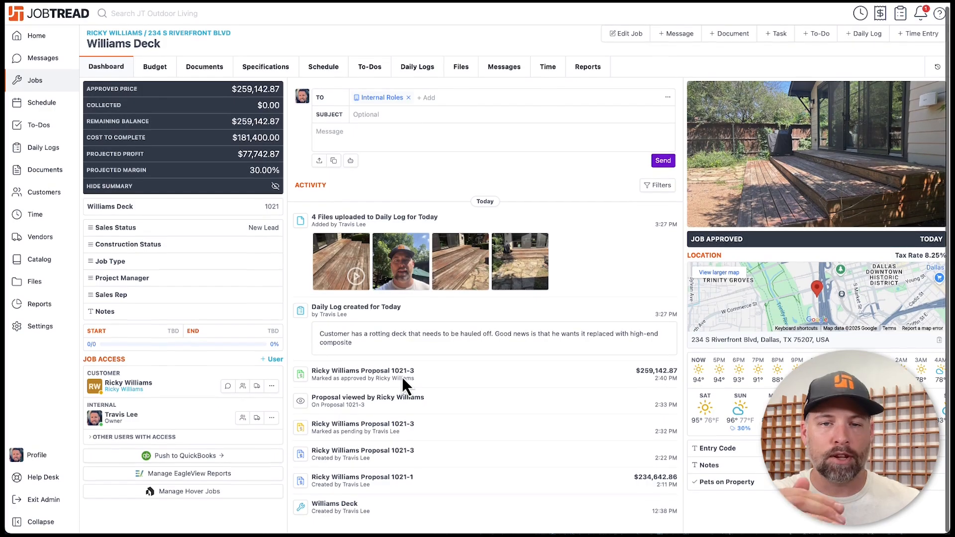
pyautogui.scroll(1, 402, 377)
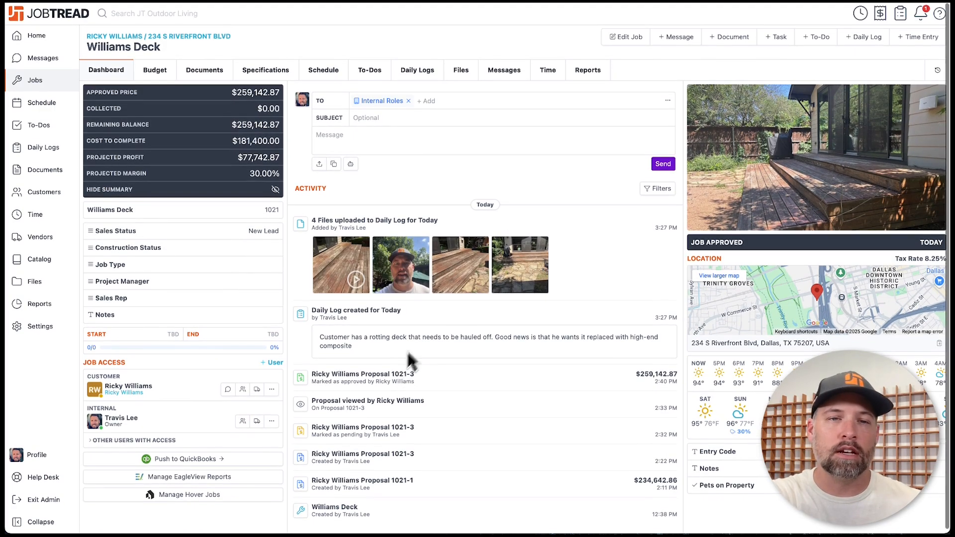
pyautogui.click(462, 76)
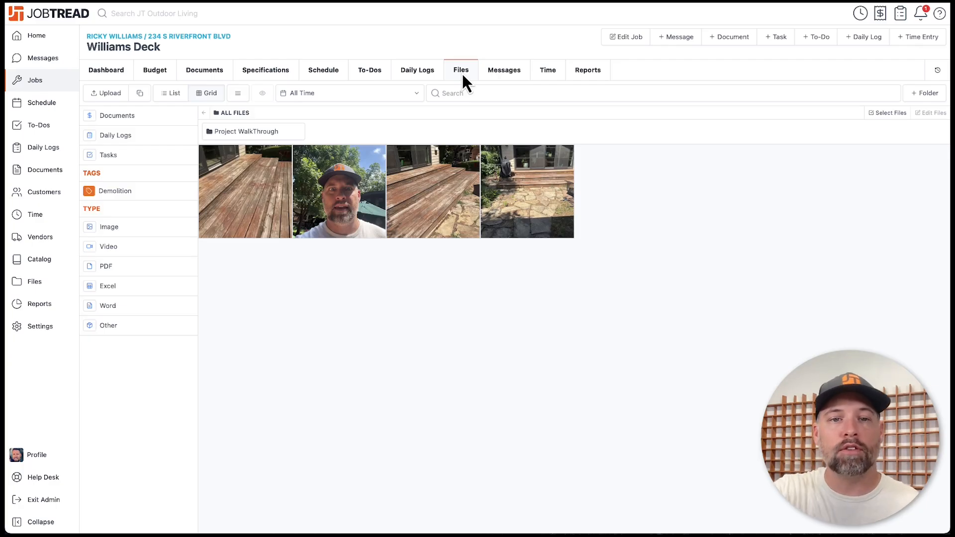
pyautogui.click(169, 95)
pyautogui.click(209, 95)
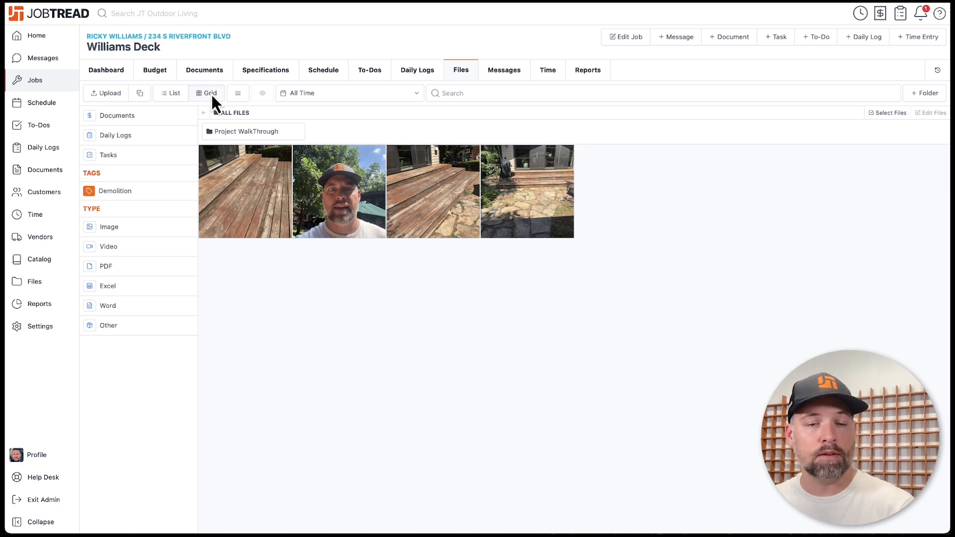
# - Inspect Photo 2's details, then go to the company-wide Files list
pyautogui.click(426, 180)
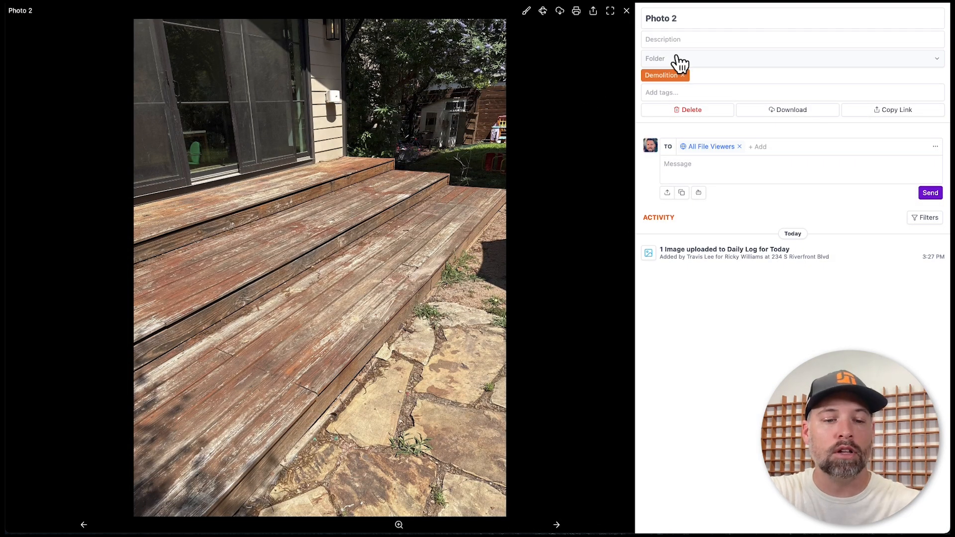
pyautogui.press('Escape')
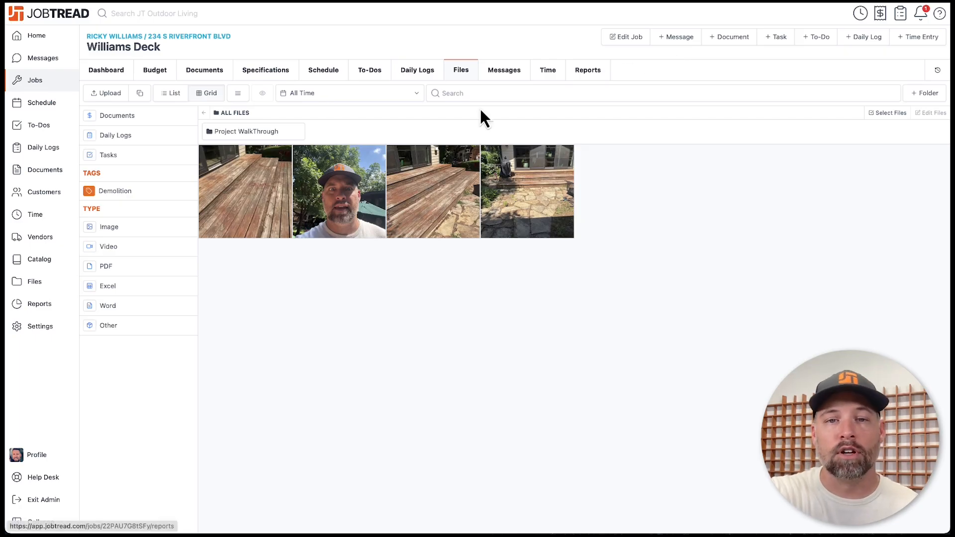
pyautogui.click(26, 288)
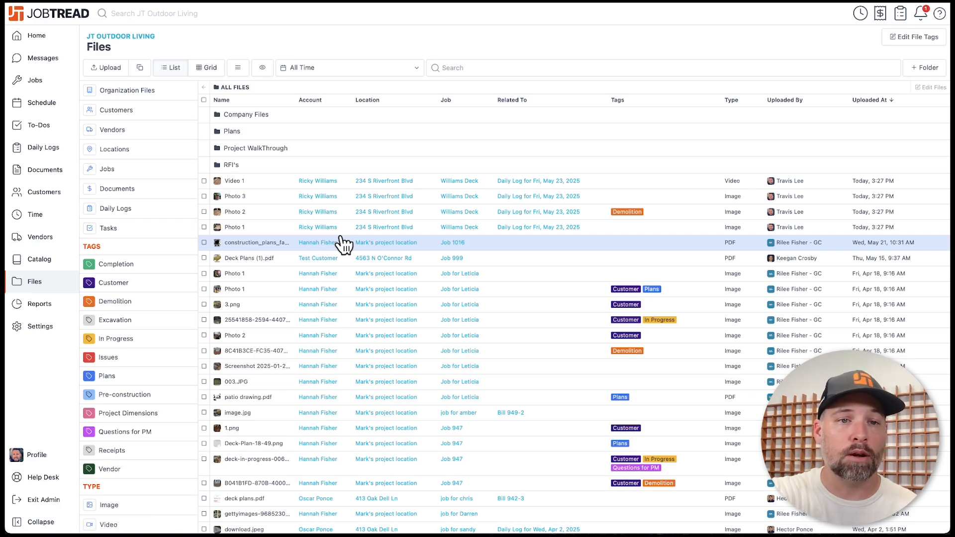
# - View company files as a grid filtered to the Demolition tag (21 photos), then go to Help Desk
pyautogui.click(209, 70)
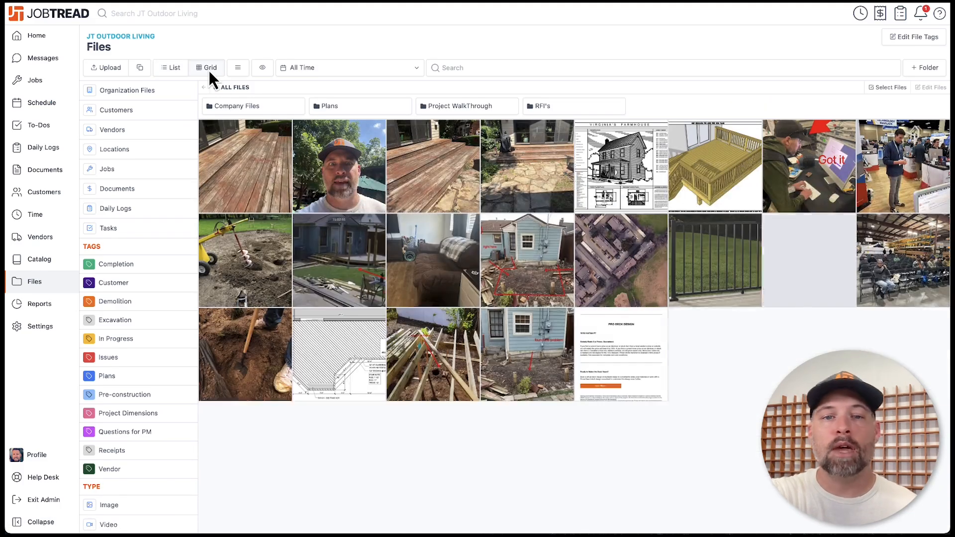
pyautogui.click(133, 301)
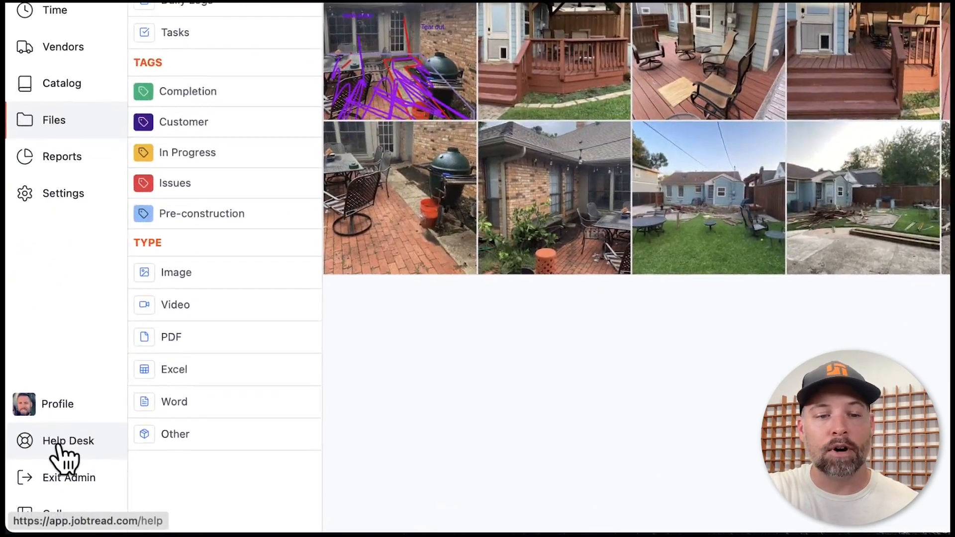
pyautogui.click(44, 477)
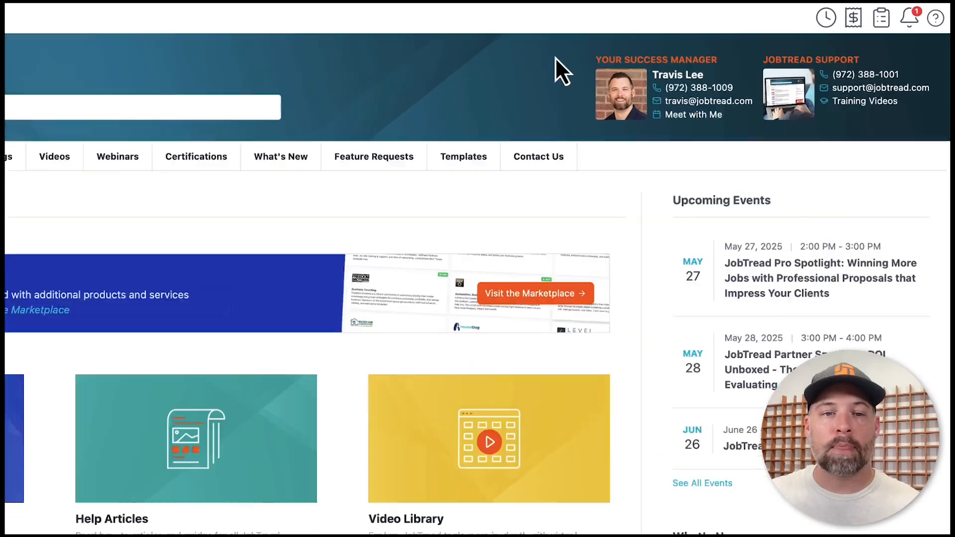